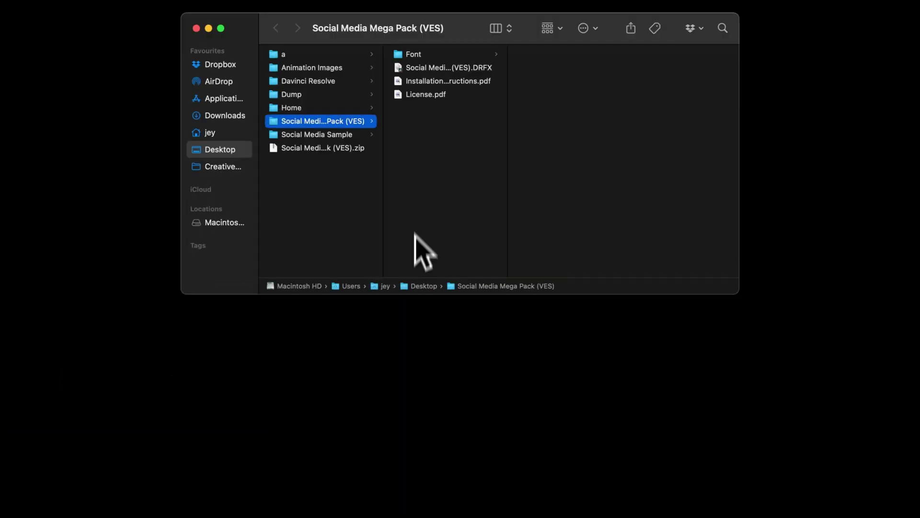
- Preview the pack's License and Installation PDFs and fonts, then select all 44 font files
left_click_drag(464, 38, 416, 156)
left_click(379, 212)
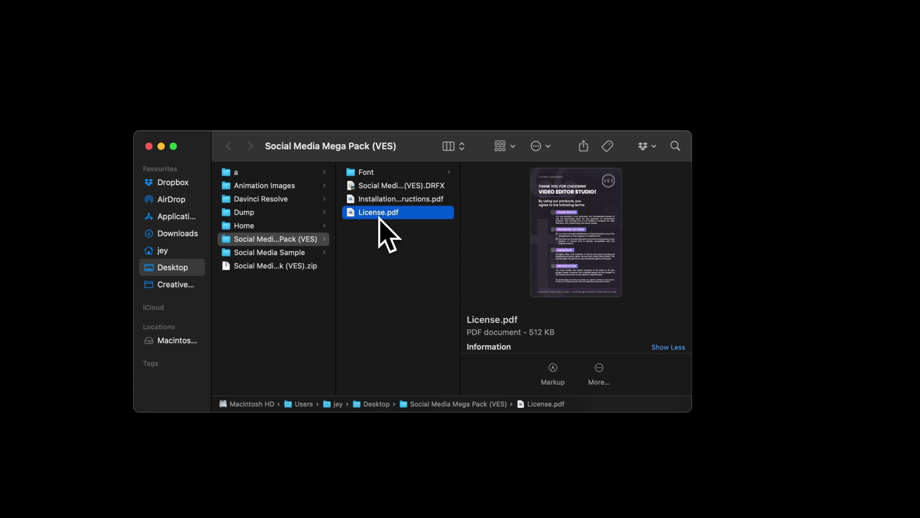
left_click(379, 199)
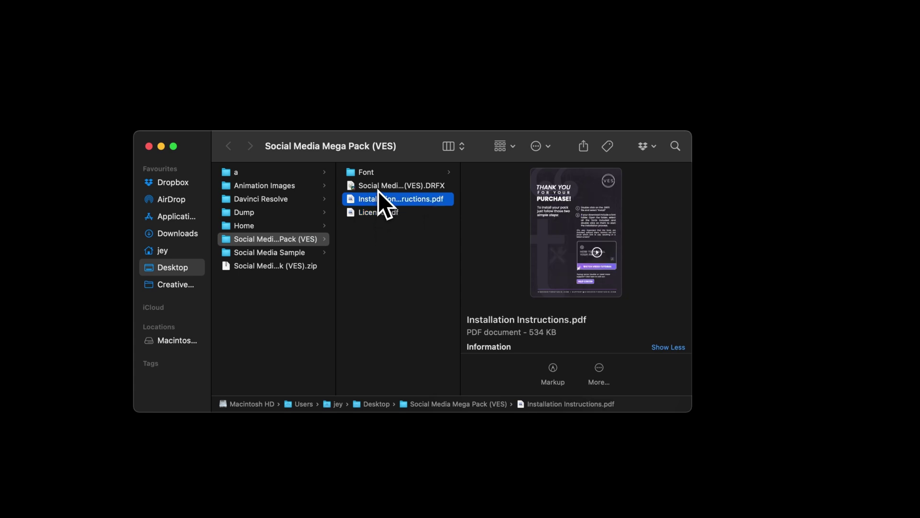
left_click(379, 188)
left_click(374, 174)
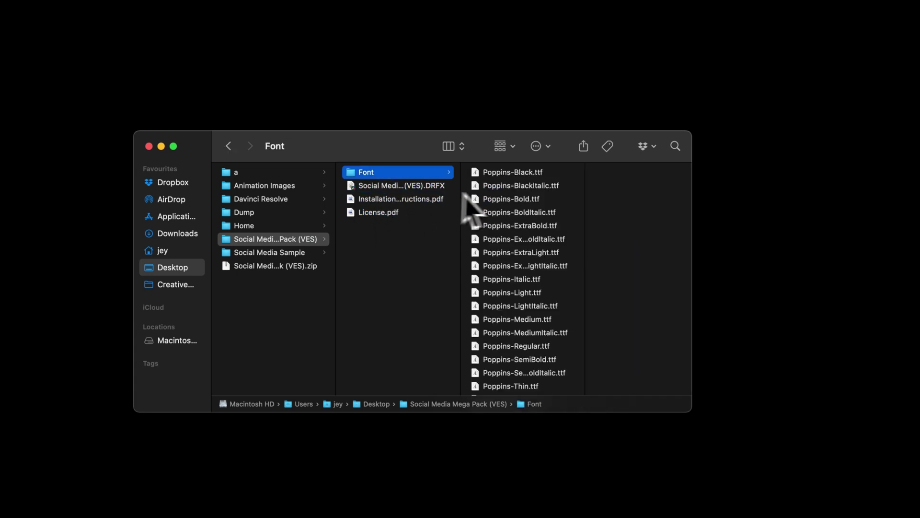
left_click(498, 176)
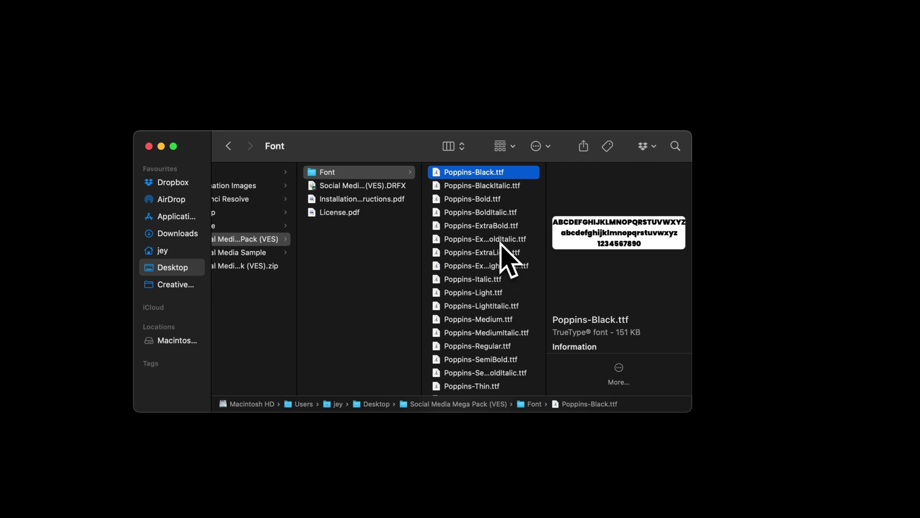
scroll(500, 245, "down", 15)
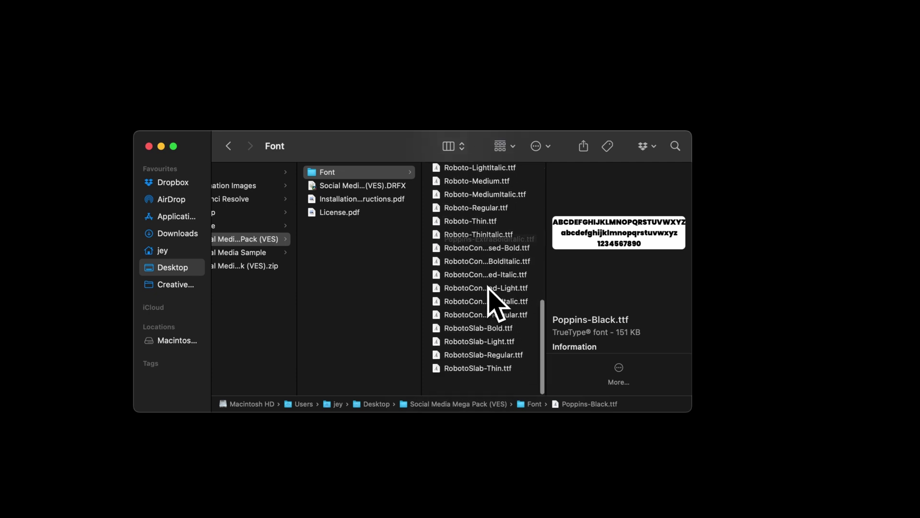
left_click(474, 382, "shift")
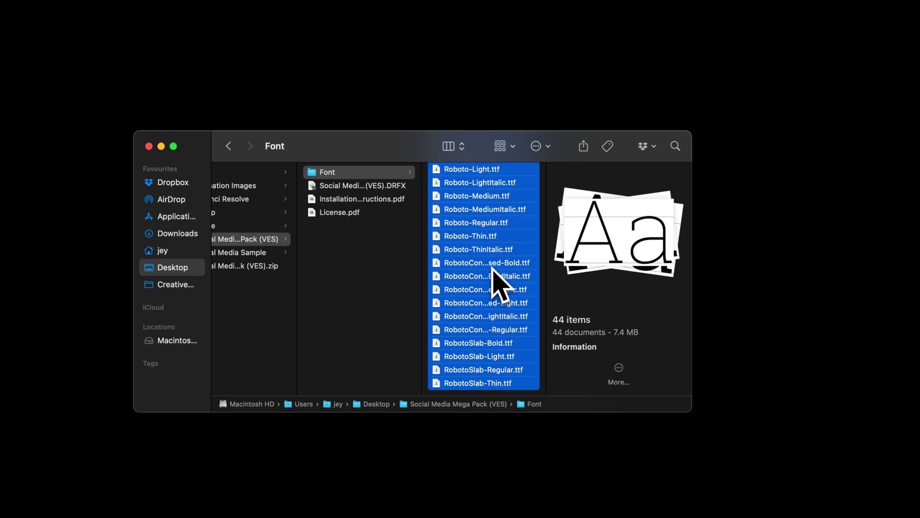
- Install the Social Media Mega Pack .DRFX bundle, overwriting the existing copy
left_click(373, 187)
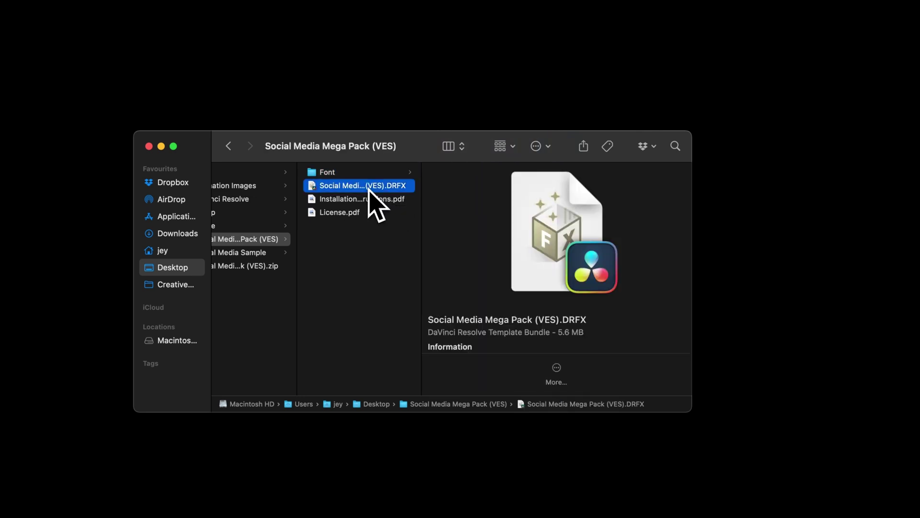
double_click(372, 187)
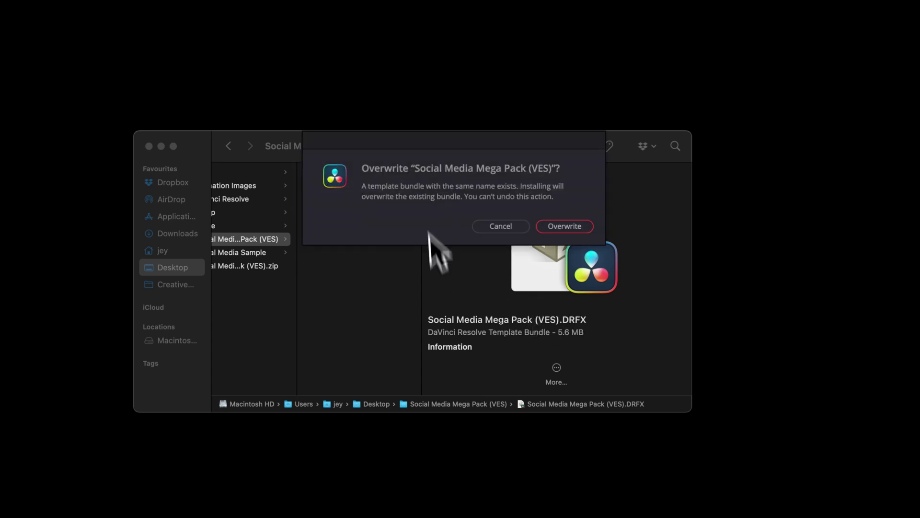
left_click(565, 227)
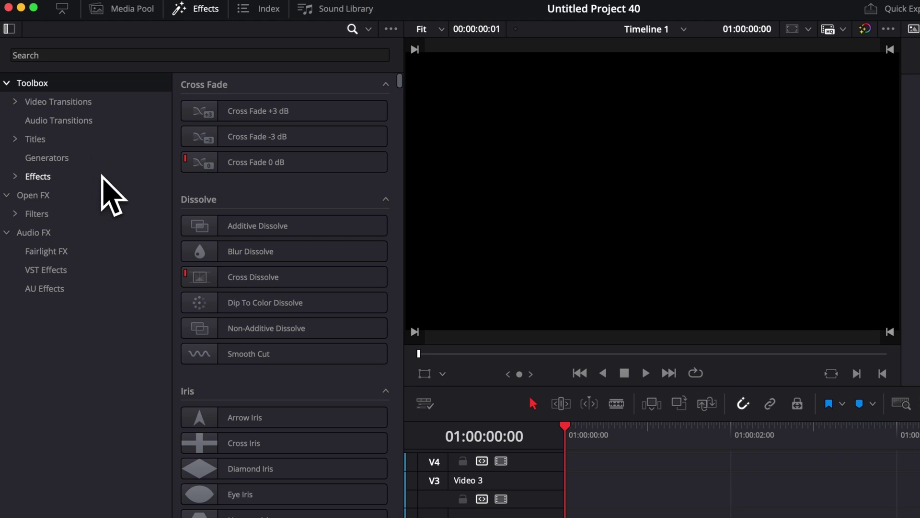
- Expand Social Media Mega Pack titles and view Chats Toolkit, Interaction, Lower Thirds, then Miscellaneous
left_click(17, 141)
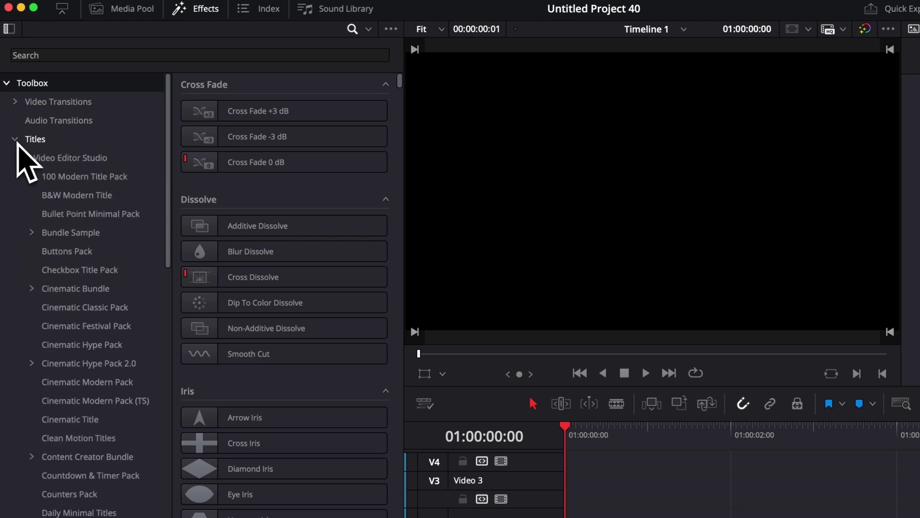
scroll(47, 163, "down", 15)
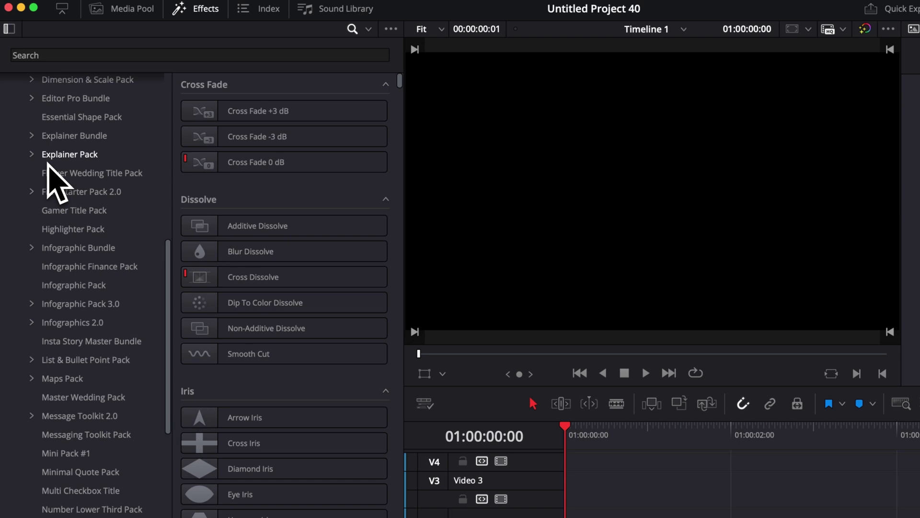
scroll(55, 177, "down", 5)
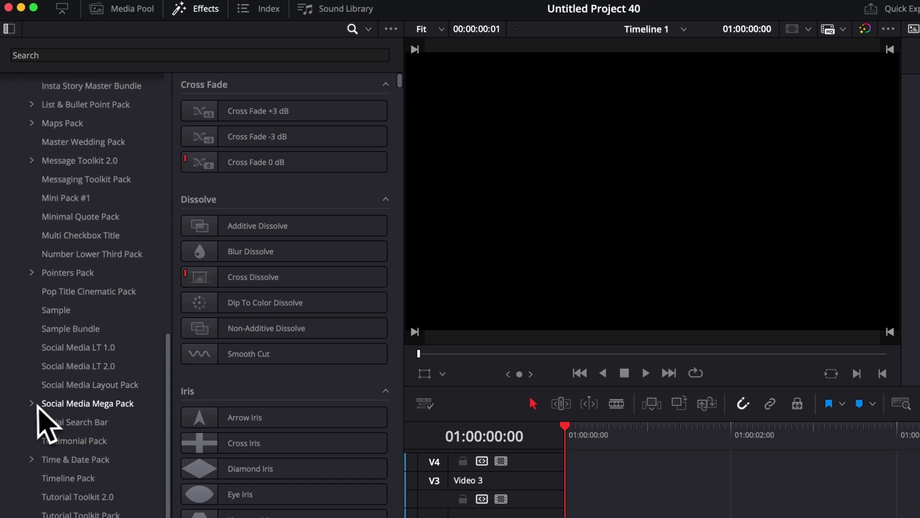
left_click(32, 403)
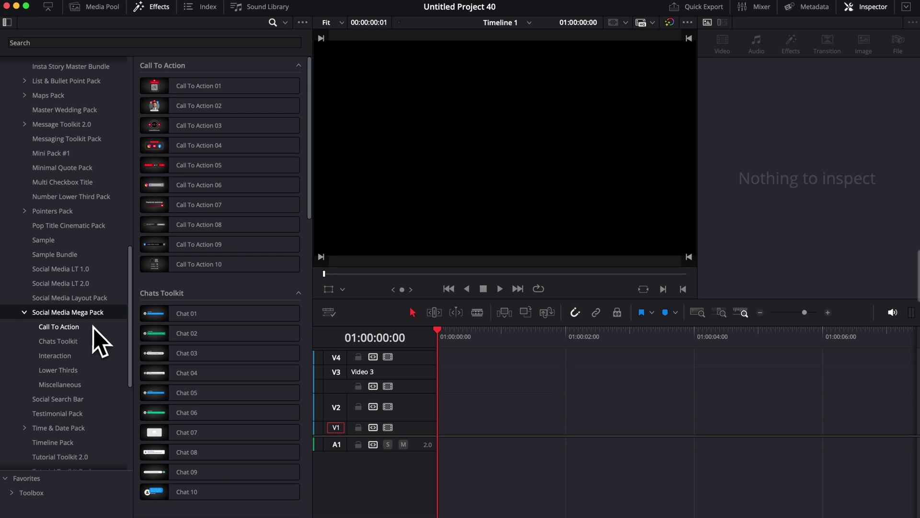
left_click(92, 341)
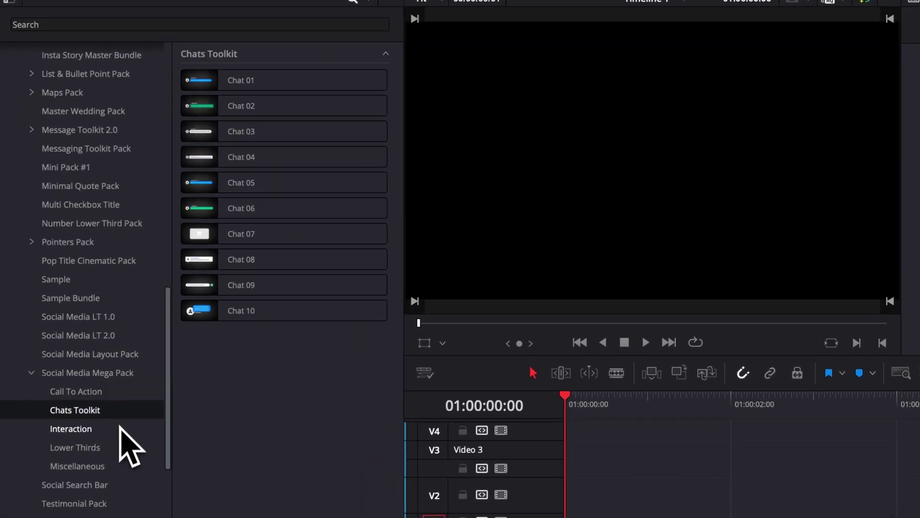
left_click(120, 431)
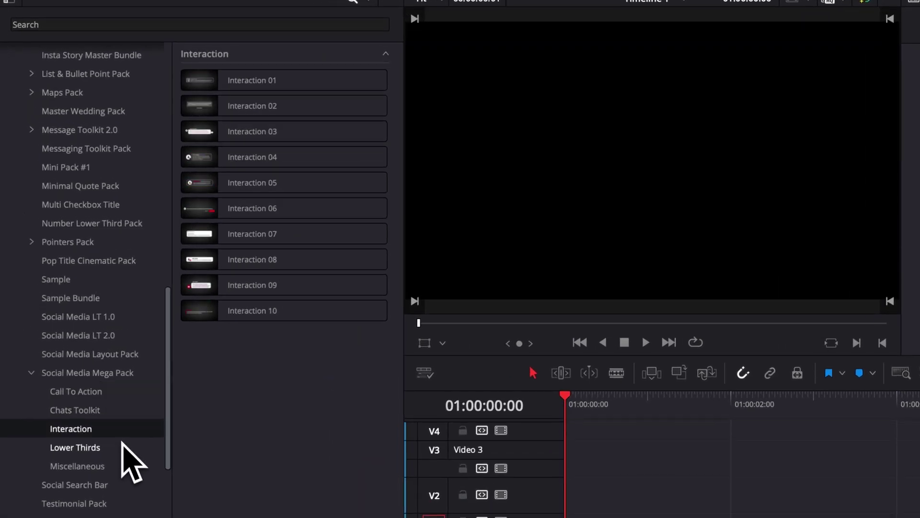
left_click(123, 445)
left_click(126, 465)
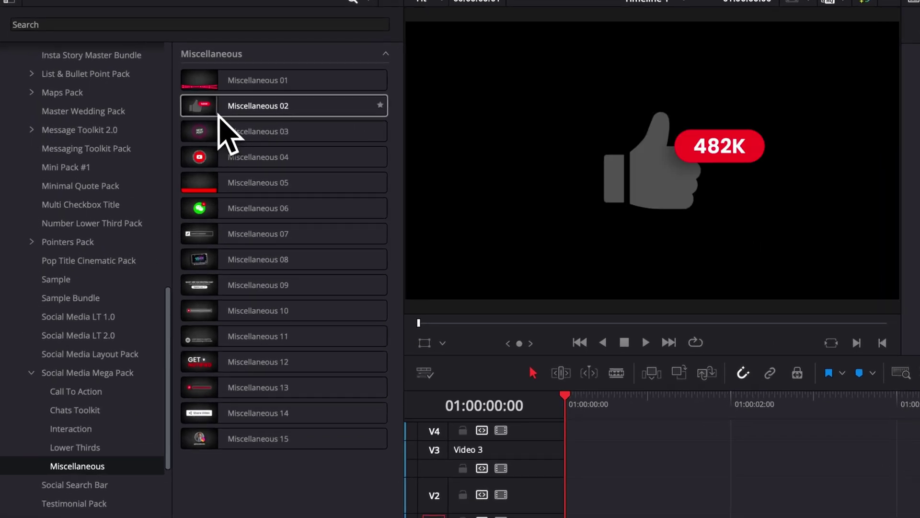
left_click_drag(165, 110, 473, 366)
left_click_drag(609, 440, 574, 512)
left_click_drag(485, 338, 450, 362)
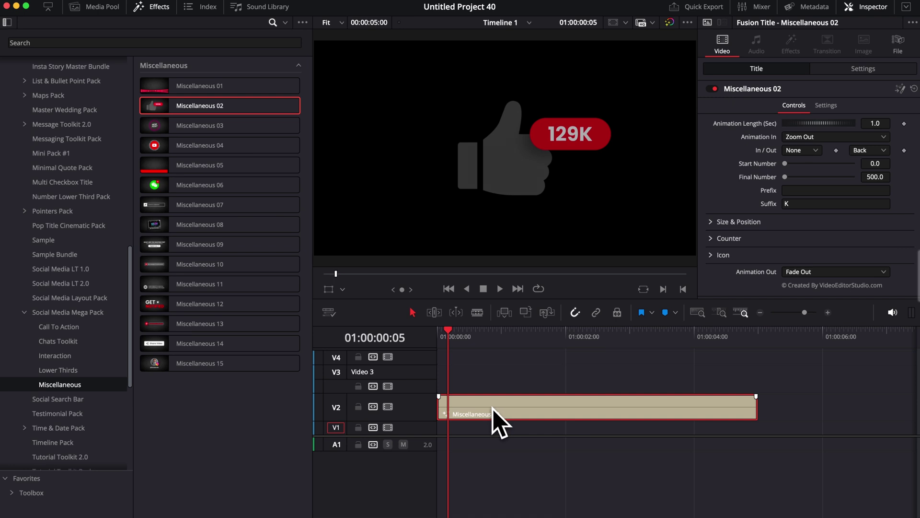
key("Delete")
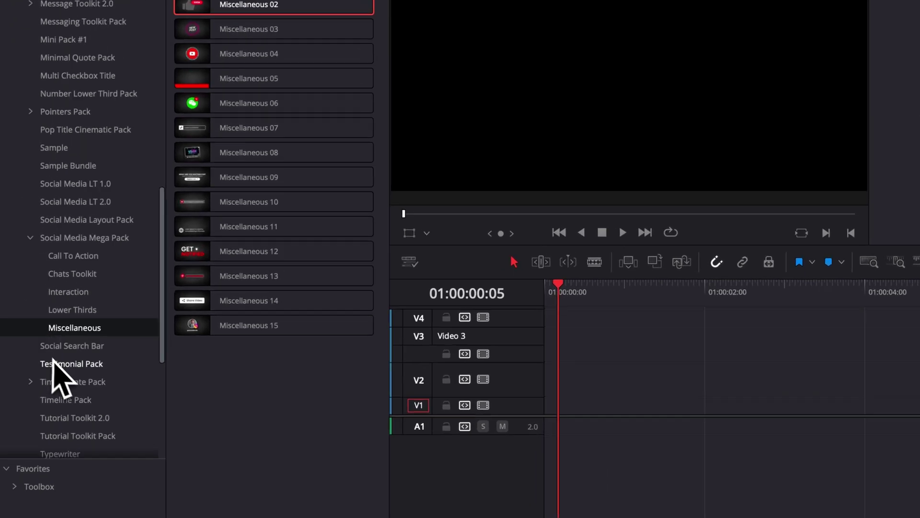
- List the Social Media Mega Pack effects under Video Editor Studio
scroll(42, 400, "down", 5)
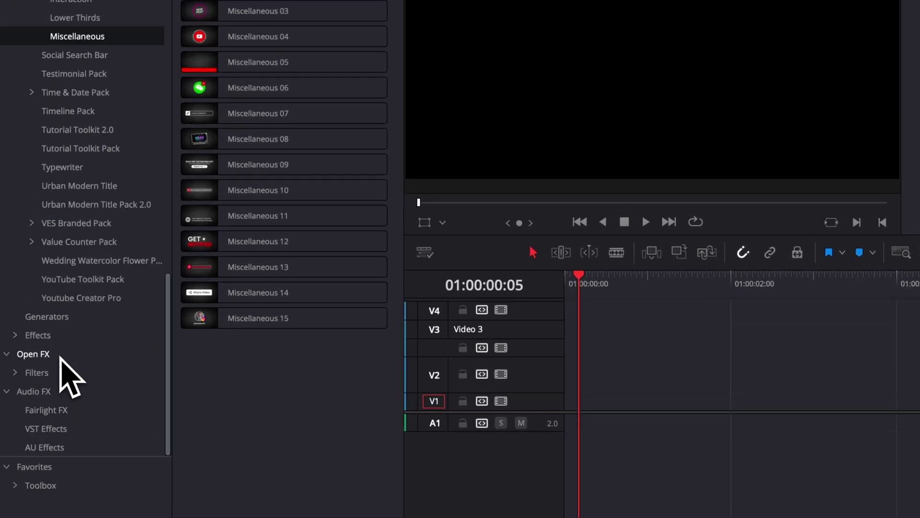
left_click(19, 338)
left_click(23, 354)
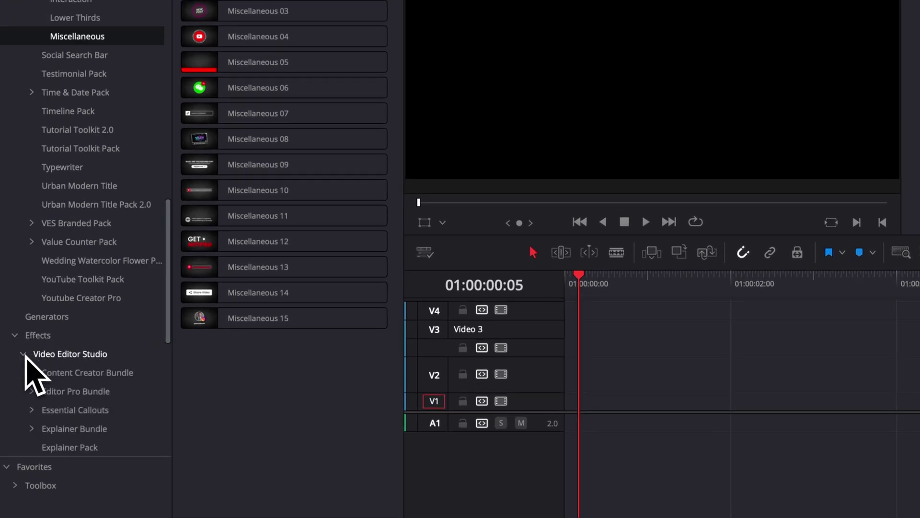
scroll(29, 365, "down", 10)
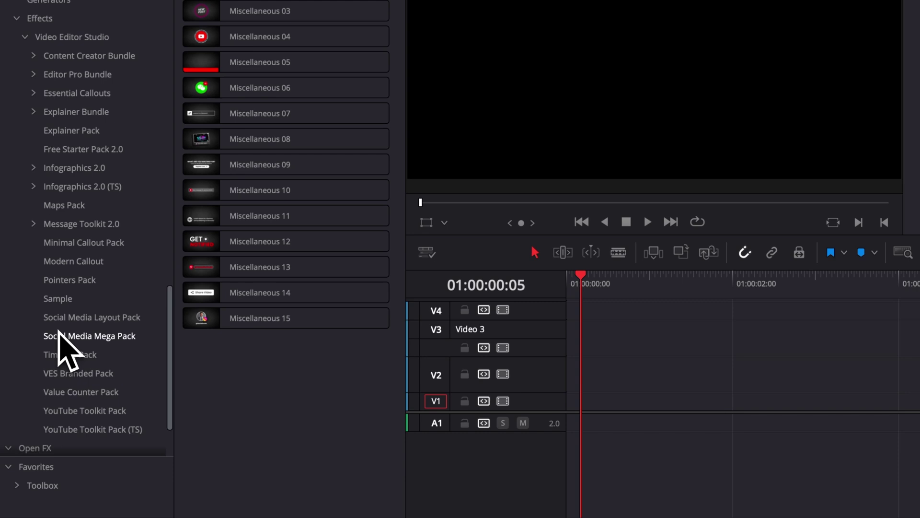
left_click(60, 336)
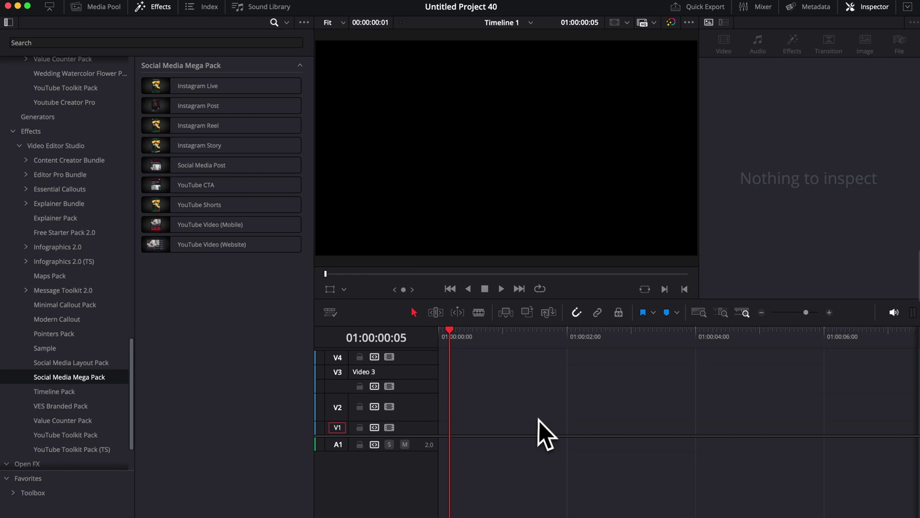
- Place the pancake photo at the start of a taller V1 and apply Instagram Post
left_click_drag(428, 423, 426, 402)
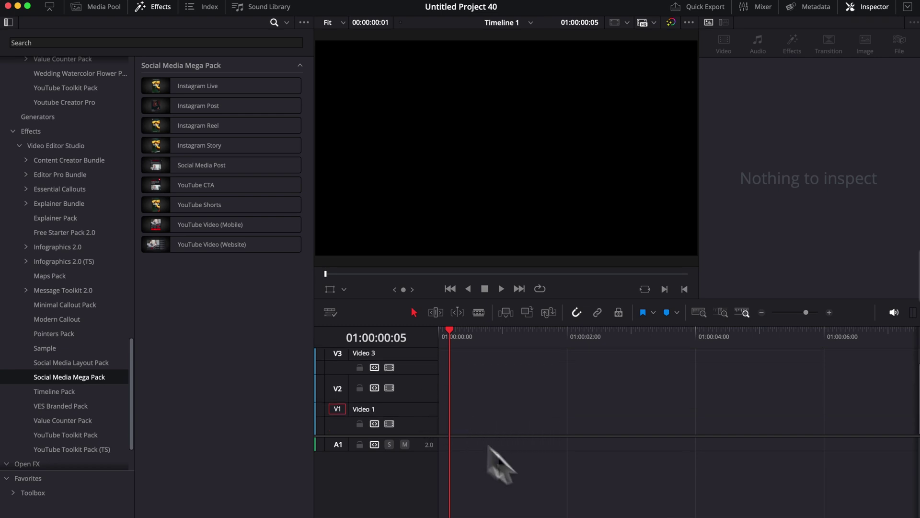
left_click_drag(661, 515, 693, 140)
left_click_drag(645, 484, 440, 420)
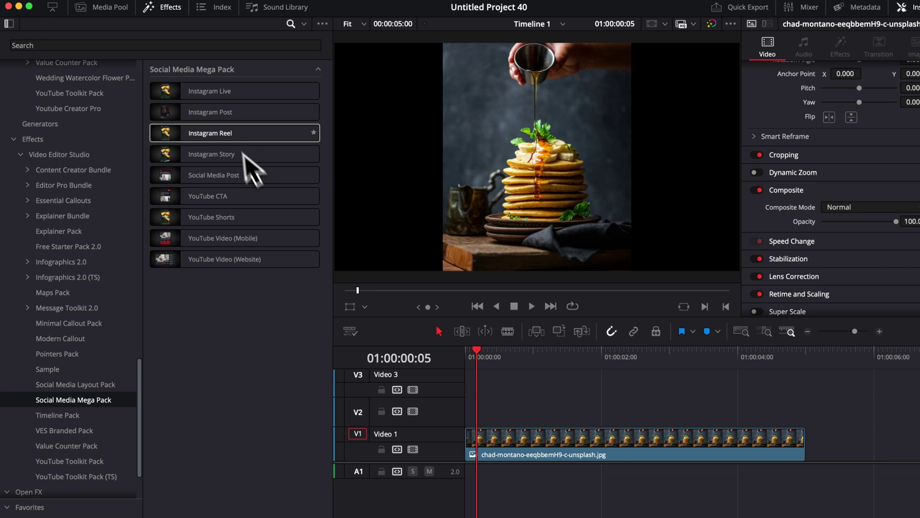
left_click_drag(221, 106, 552, 411)
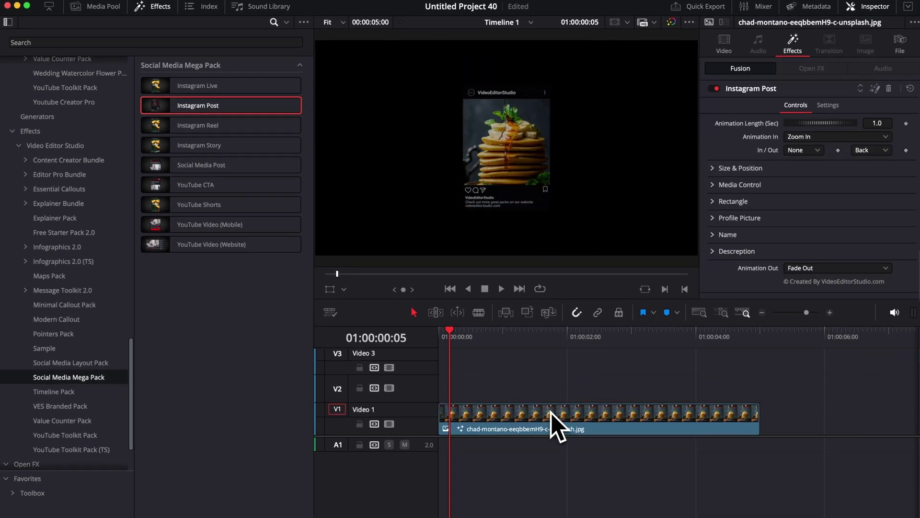
left_click_drag(487, 331, 622, 351)
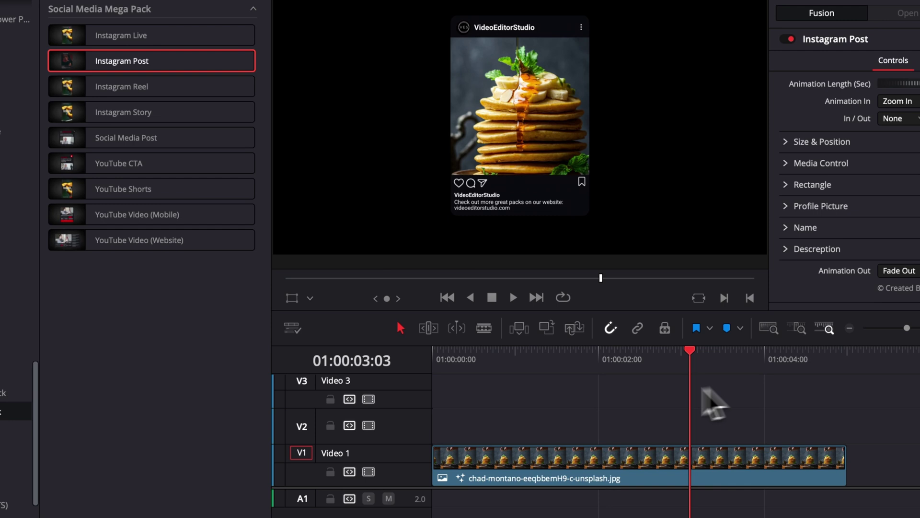
- Expand the Inspector to full height and scrub through the Instagram Post animation
left_click(550, 397)
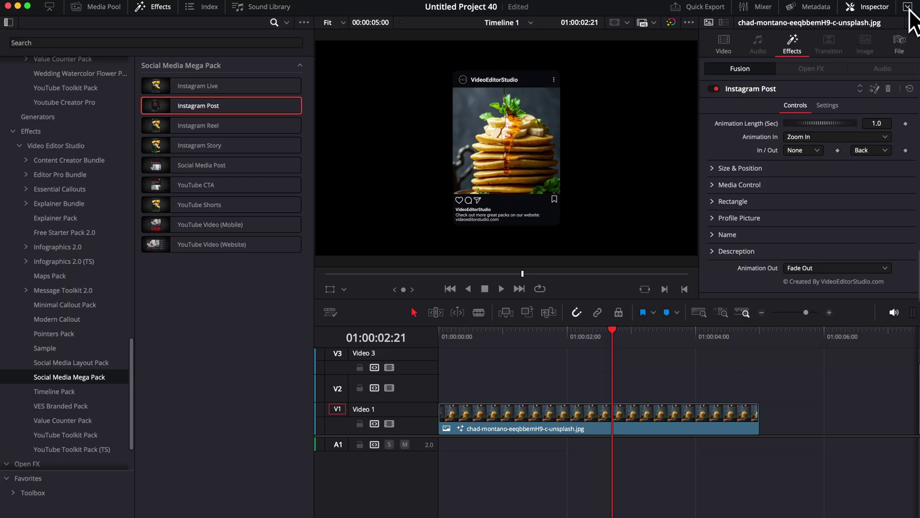
left_click(908, 8)
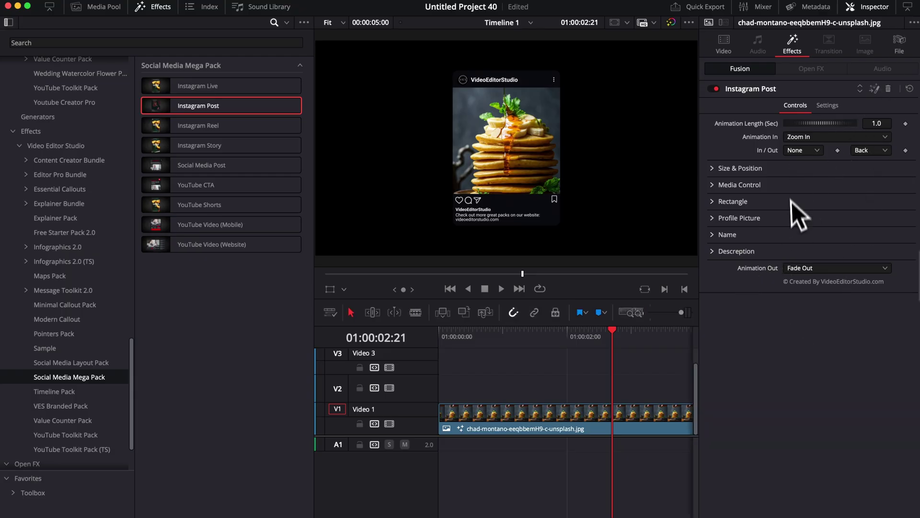
left_click_drag(558, 331, 543, 345)
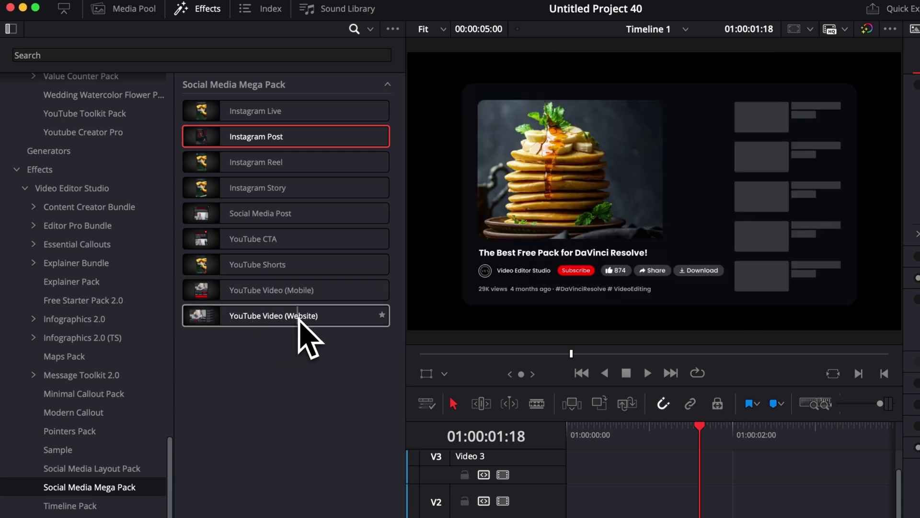
- Apply YouTube Video (Website) to the photo and add the 97689_Negatives clip after it
left_click_drag(298, 317, 753, 517)
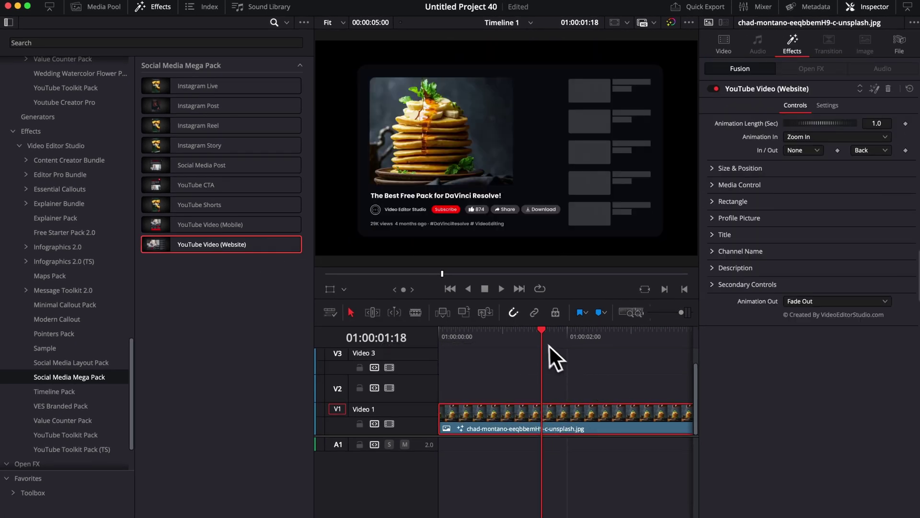
scroll(545, 353, "down", 5)
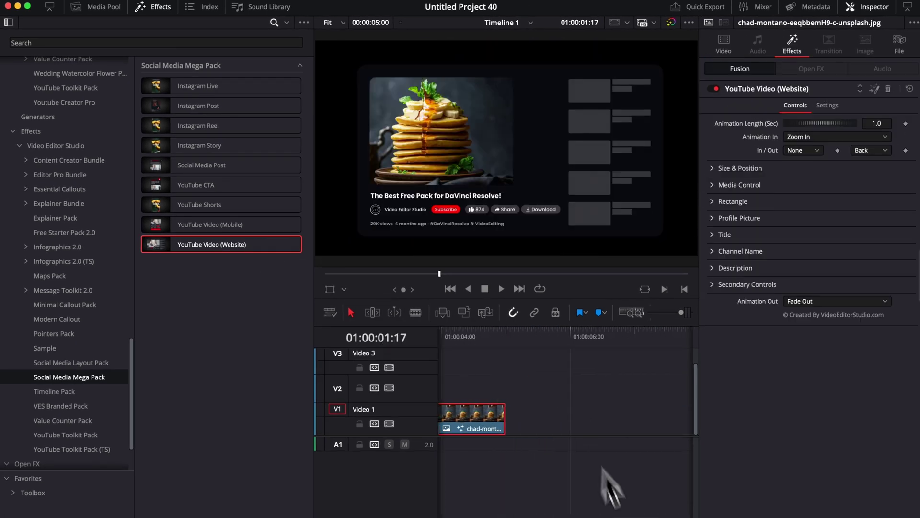
left_click(638, 513)
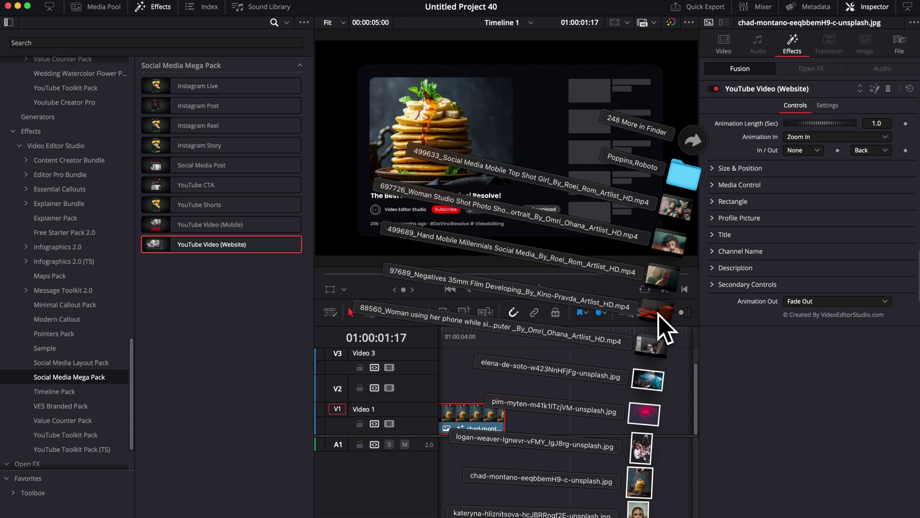
left_click_drag(657, 315, 587, 422)
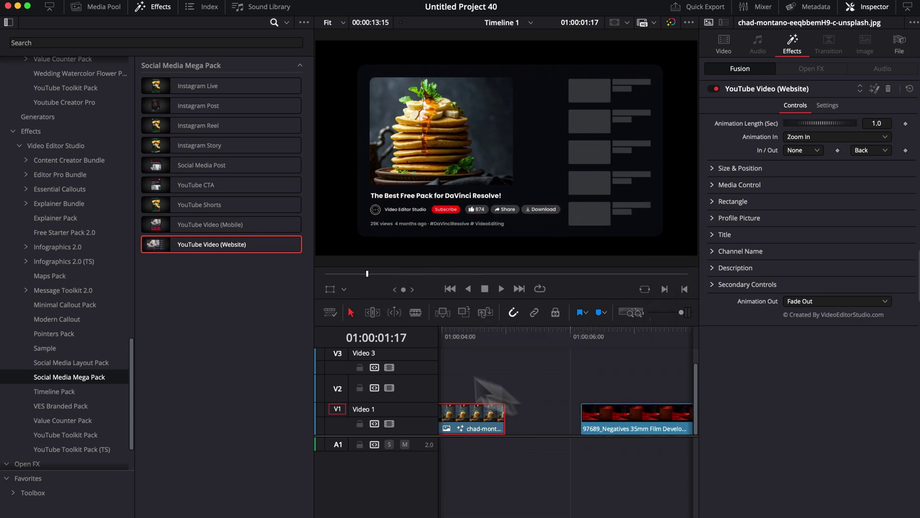
- Apply YouTube Video (Website) to the 97689_Negatives clip and play it back
left_click_drag(181, 244, 625, 389)
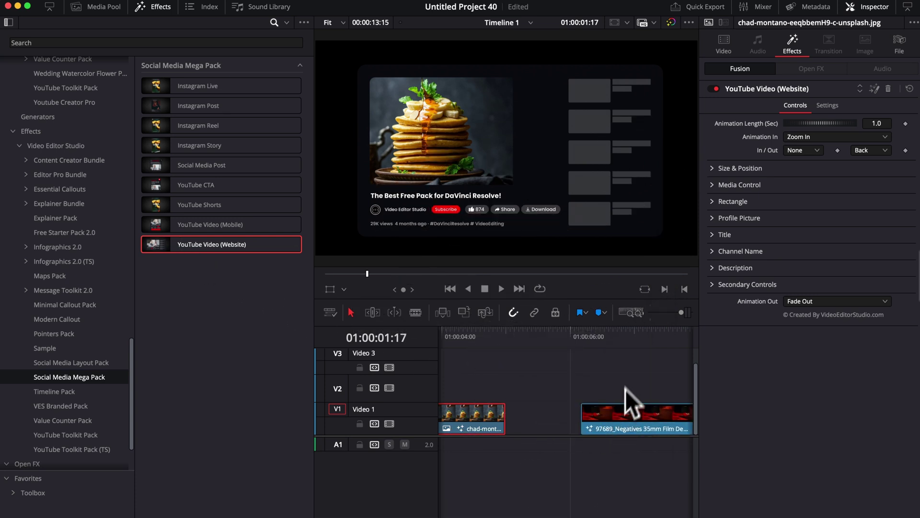
left_click(626, 337)
scroll(626, 337, "right", 3)
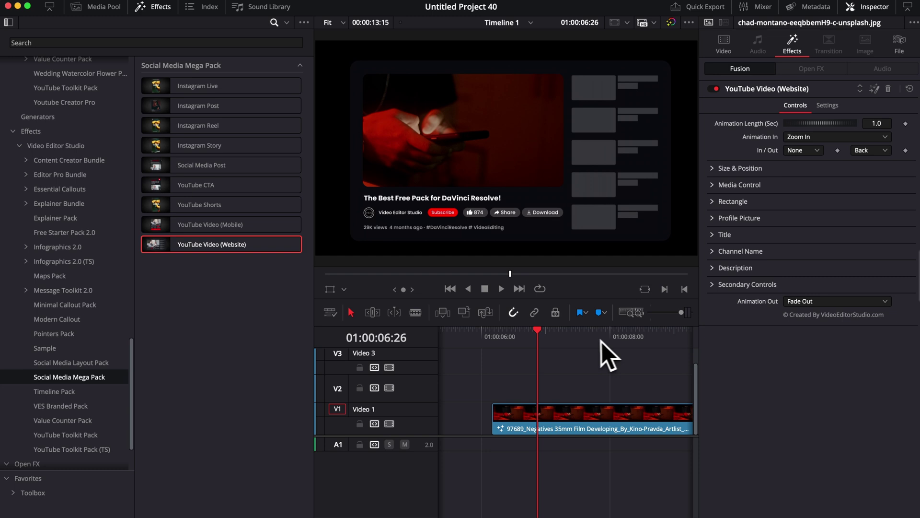
key("space")
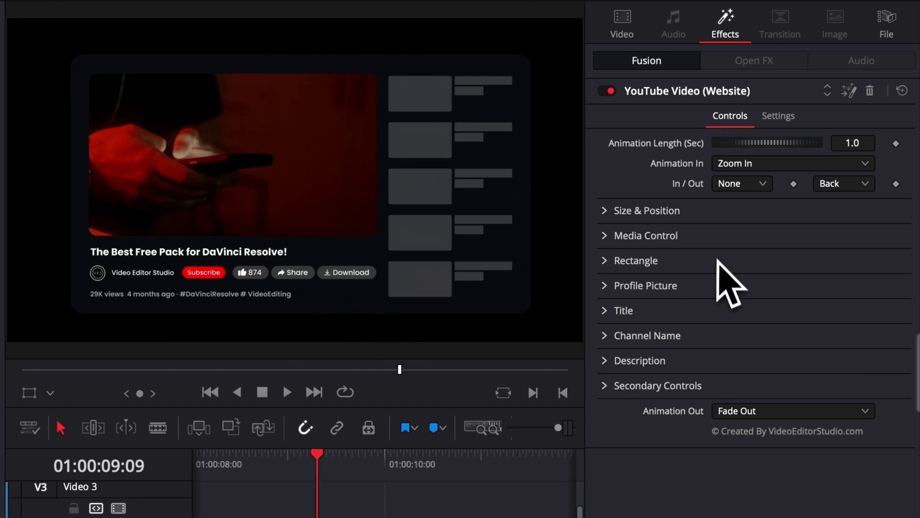
- Inspect the media image and background rectangle settings of the YouTube card
left_click(619, 236)
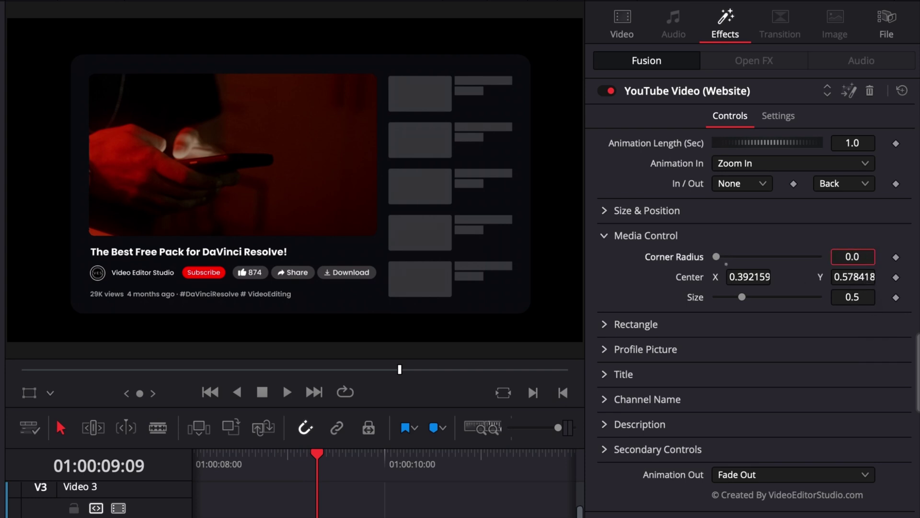
left_click(604, 235)
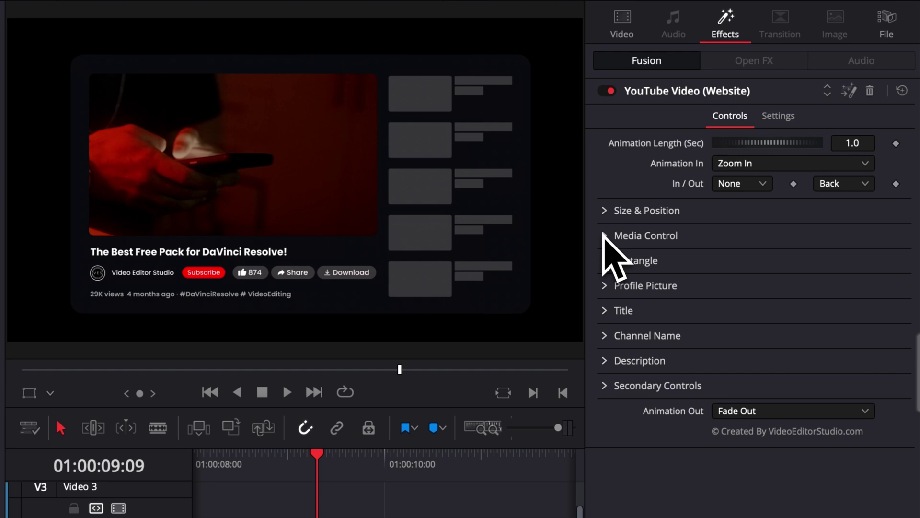
left_click(604, 262)
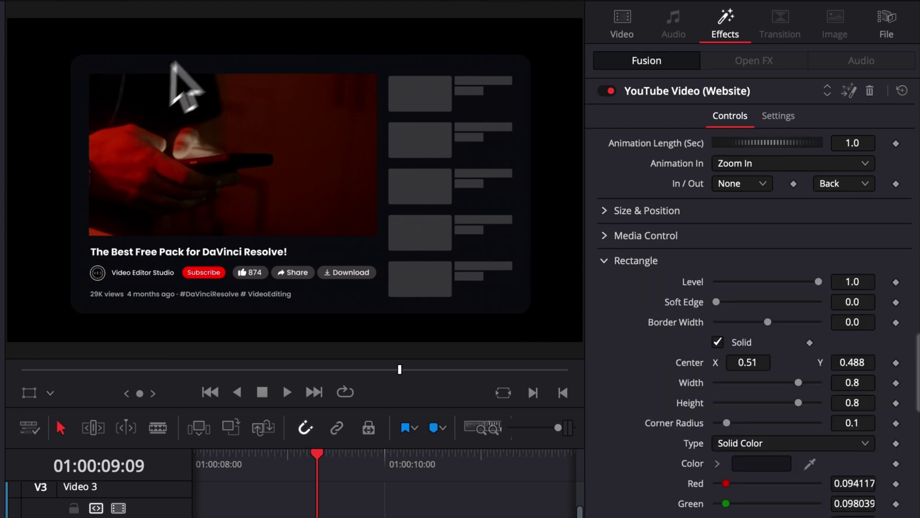
left_click(604, 262)
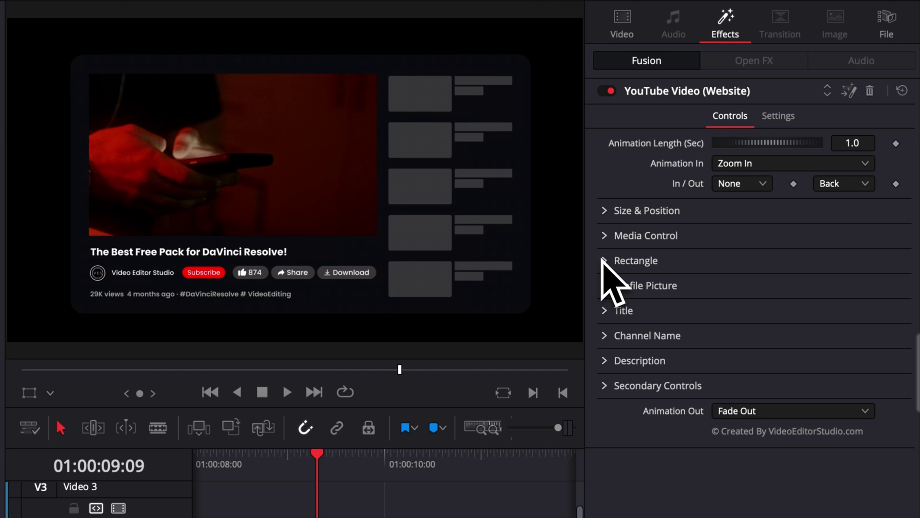
- Load the portrait JPG from Downloads as the channel profile picture
left_click(606, 288)
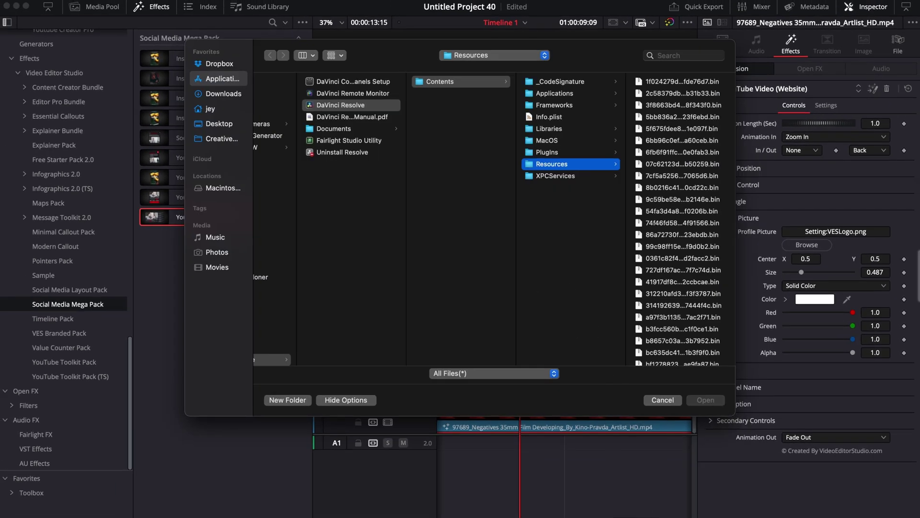
left_click_drag(617, 174, 662, 345)
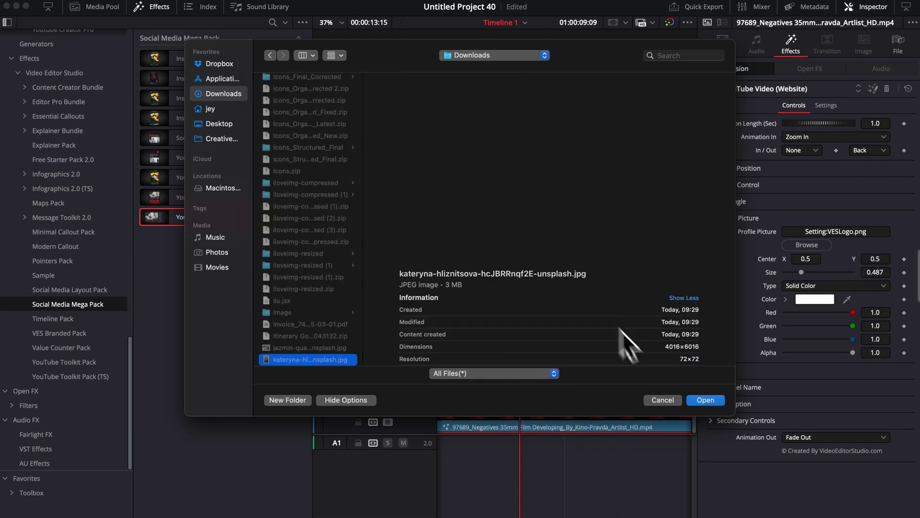
left_click(707, 401)
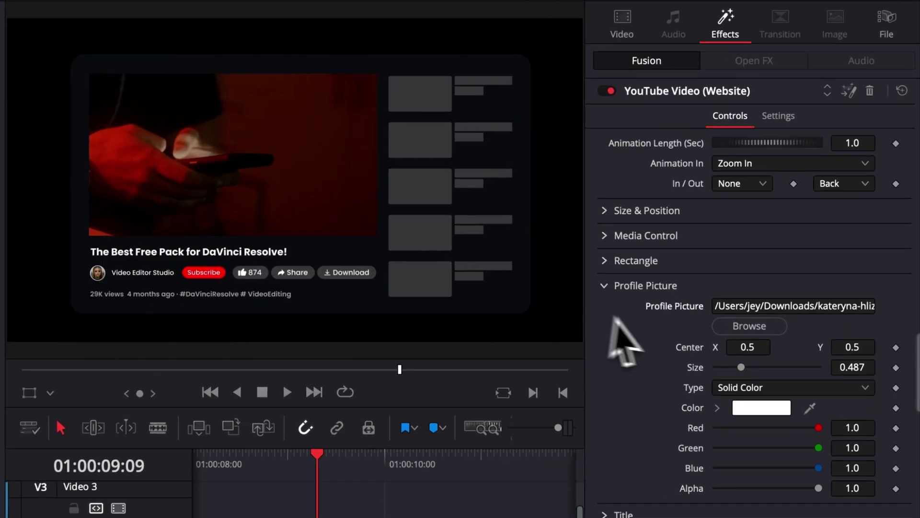
- Collapse Profile Picture and open Secondary Controls for the Subscribe and 874 buttons
left_click(605, 287)
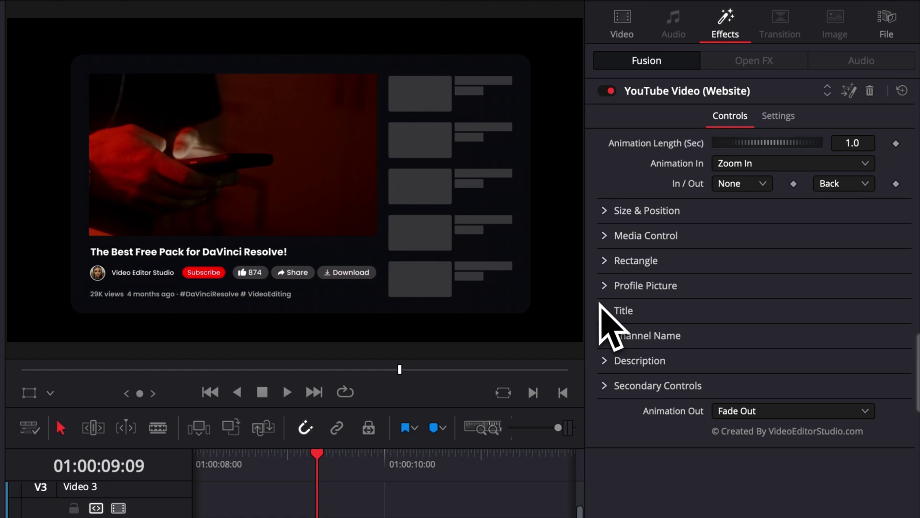
left_click(611, 386)
scroll(640, 412, "down", 3)
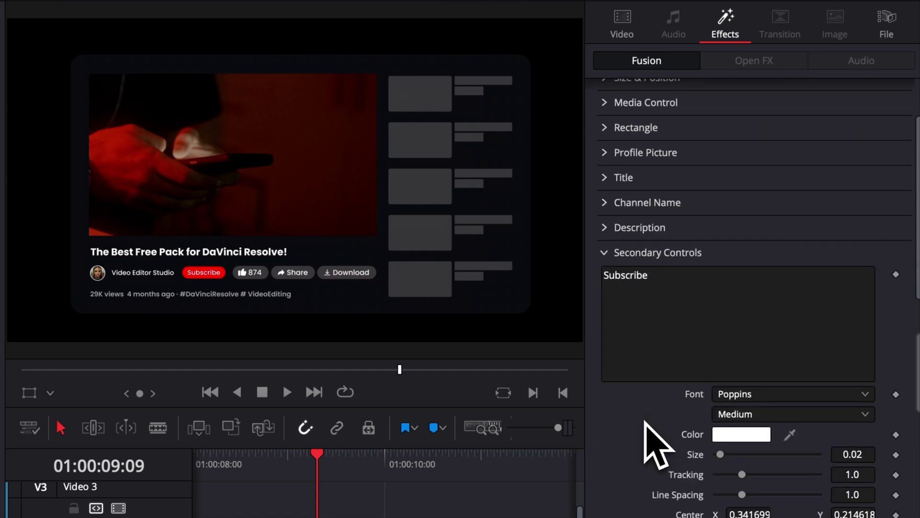
scroll(645, 421, "down", 2)
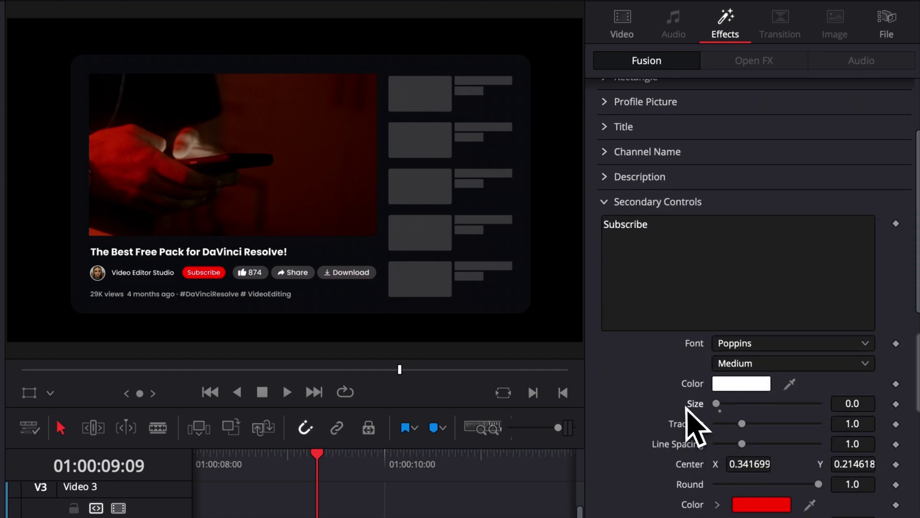
scroll(682, 422, "down", 15)
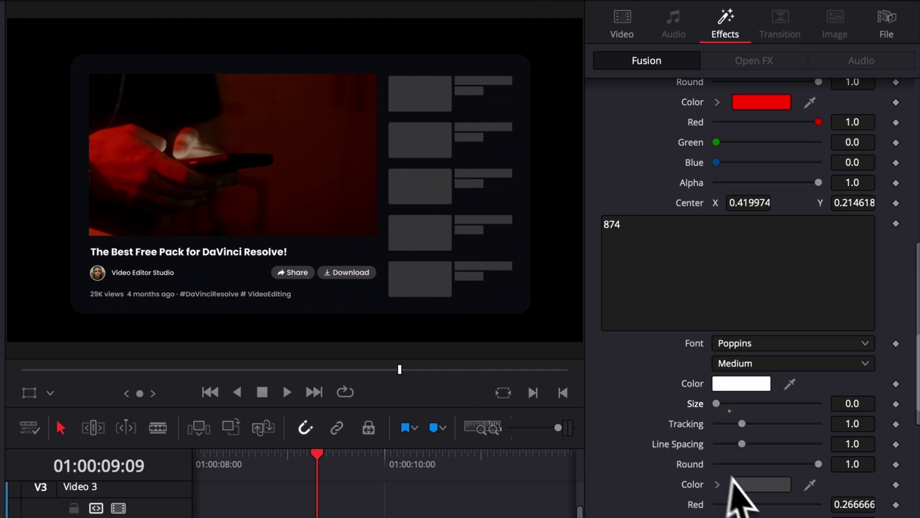
scroll(760, 492, "down", 11)
scroll(746, 488, "down", 1)
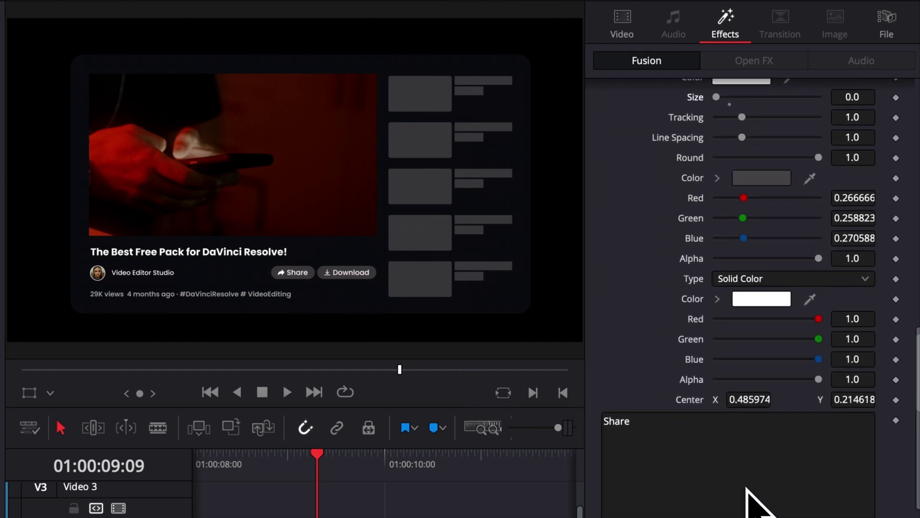
scroll(747, 489, "down", 5)
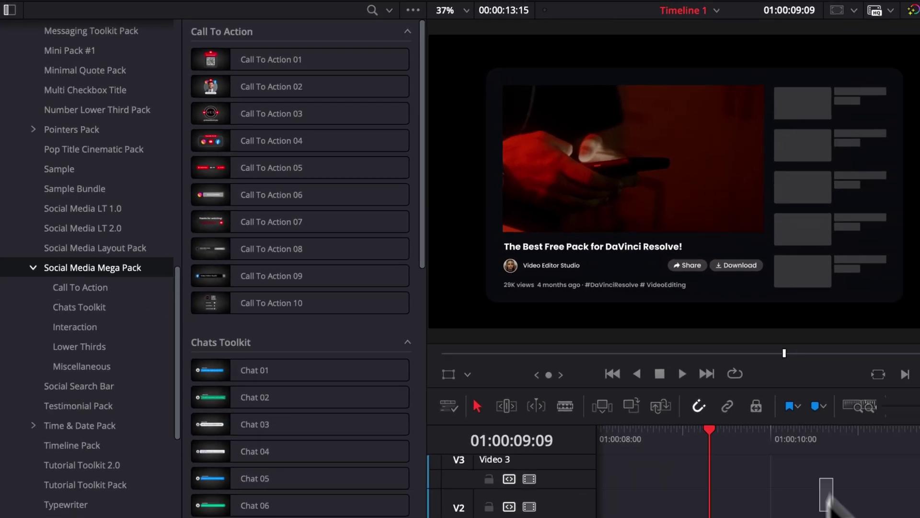
- Delete the V1 clip, place Call To Action 02 at the timeline start, and scrub it
left_click_drag(695, 365, 379, 470)
key("Delete")
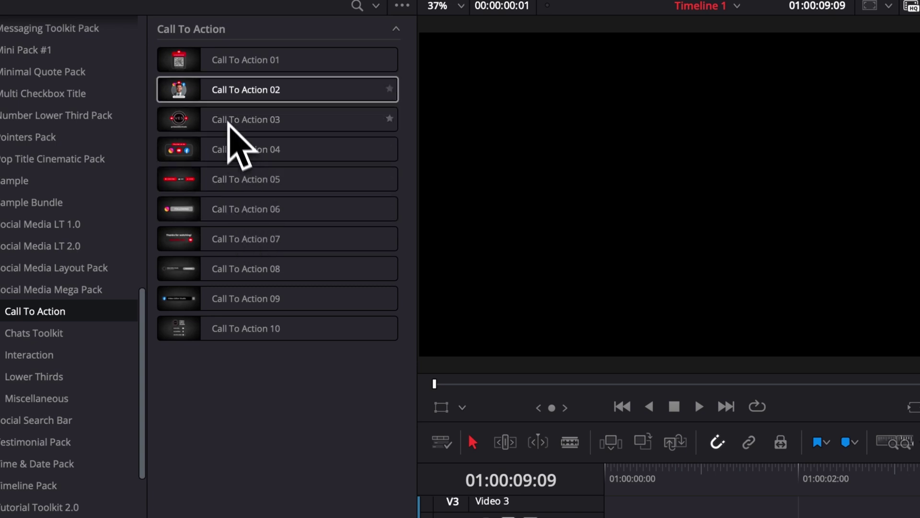
left_click_drag(213, 94, 627, 517)
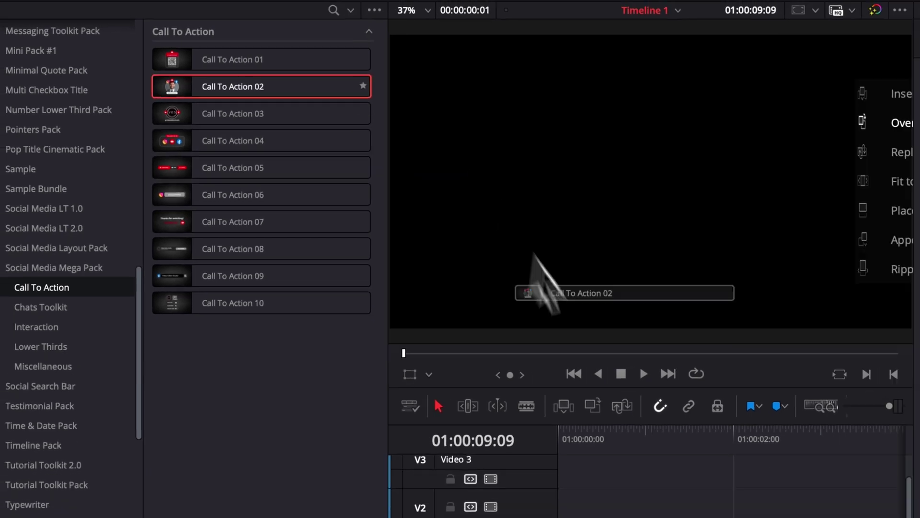
left_click_drag(453, 404, 442, 418)
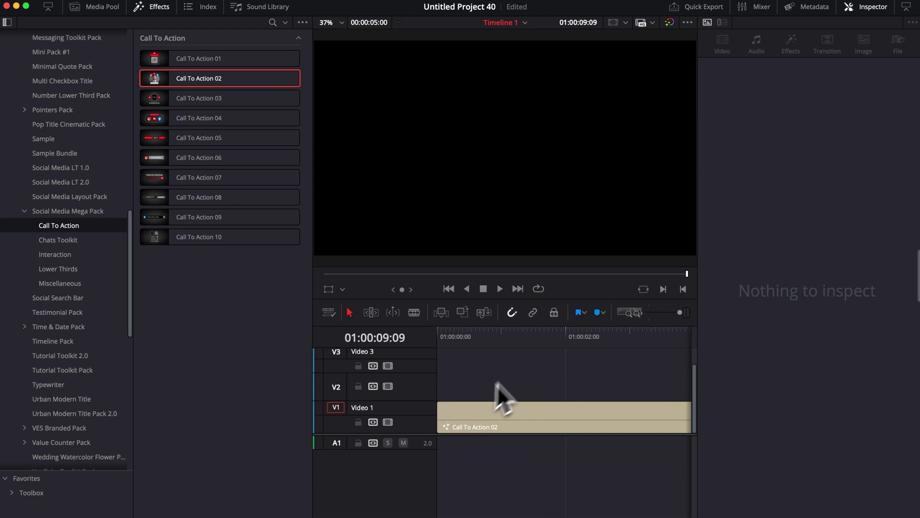
left_click(506, 338)
left_click_drag(506, 337, 609, 348)
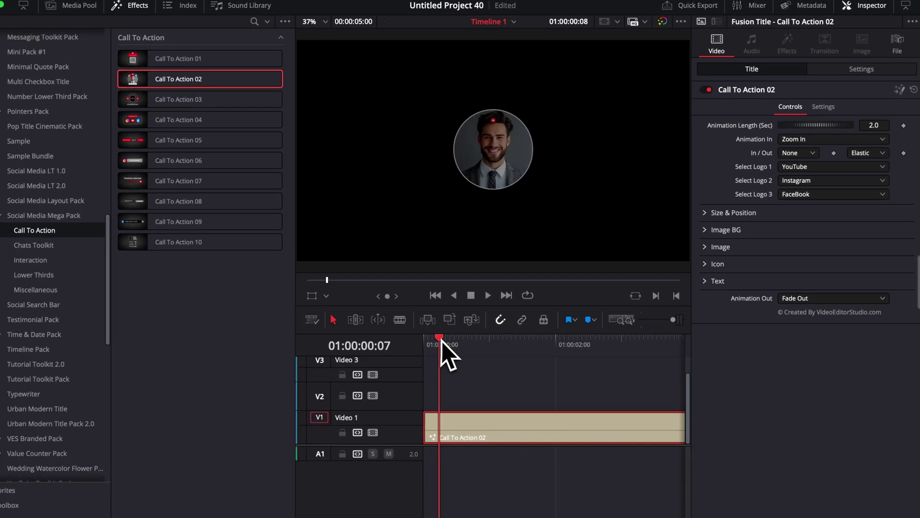
- Set the Animation Length to 1.0 second and replay the intro
left_click_drag(439, 335, 436, 331)
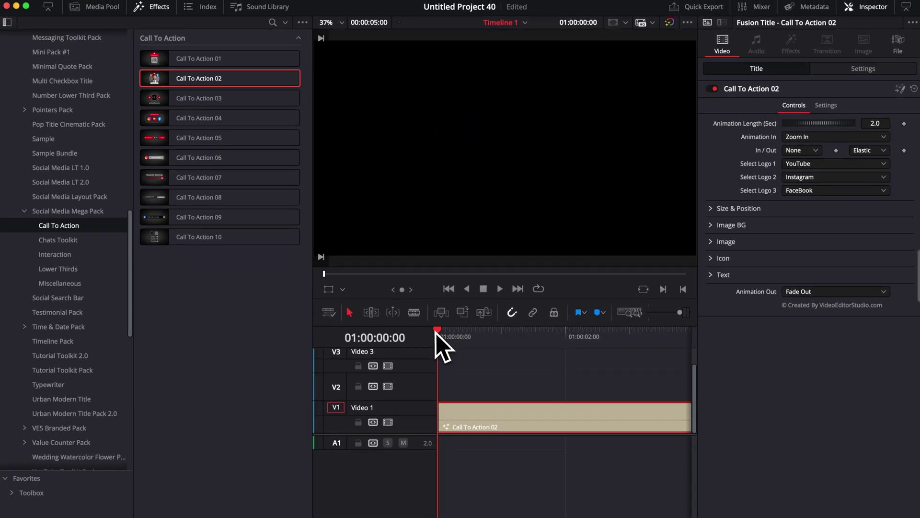
key("space")
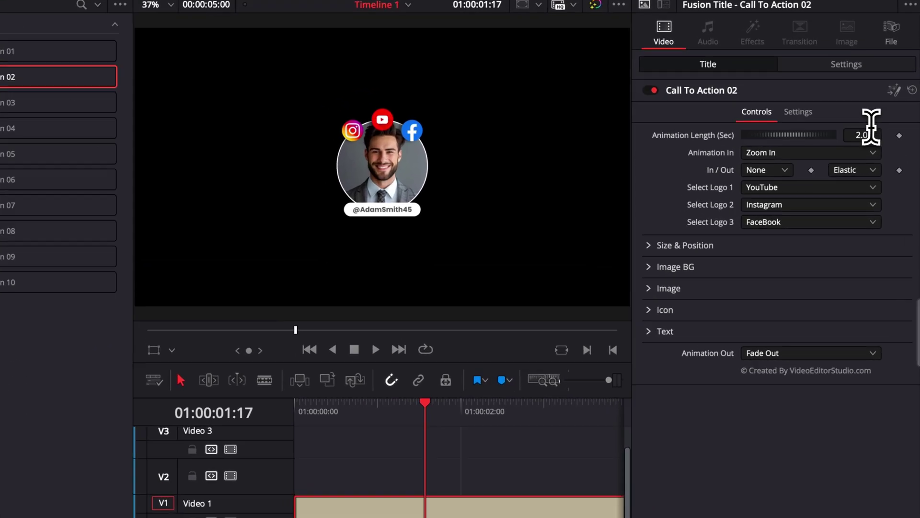
left_click(884, 120)
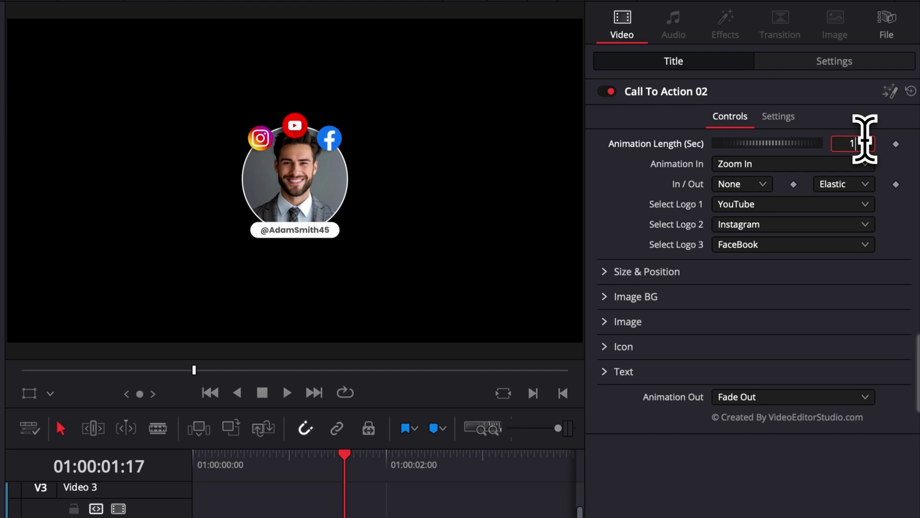
type("1.0")
key("Return")
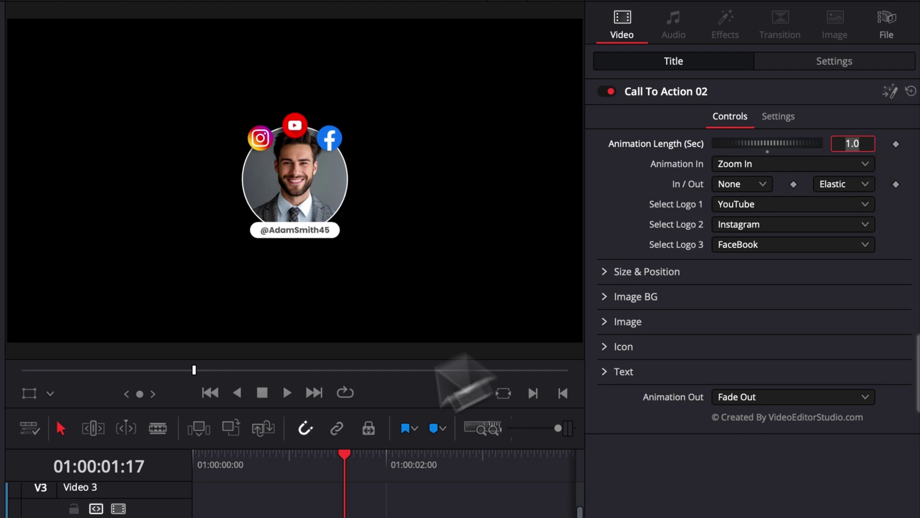
left_click(225, 458)
left_click(199, 466)
key("space")
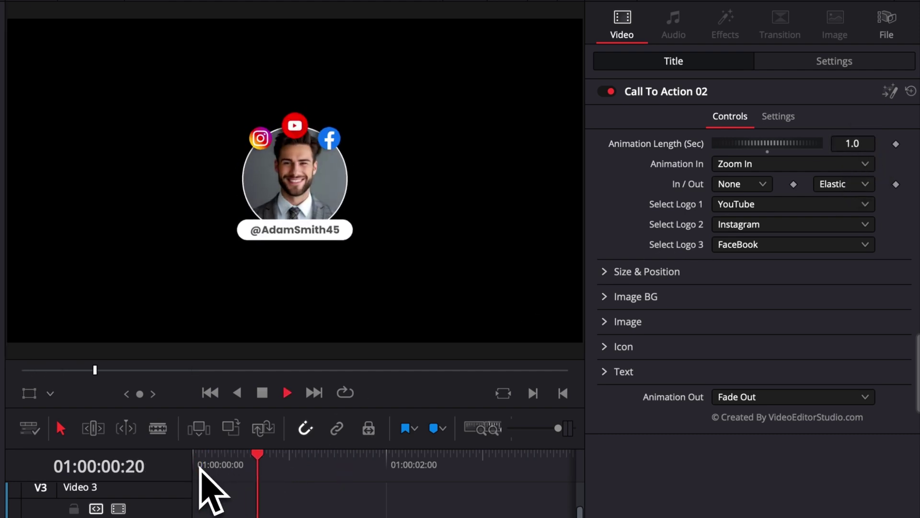
key("space")
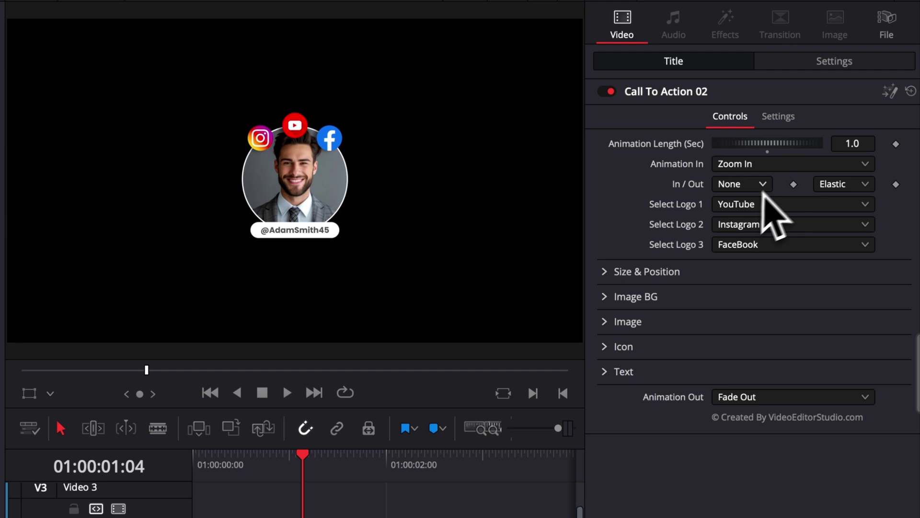
- Set Animation In to Slide Up, preview it, and check the Fade Out exit
left_click(758, 164)
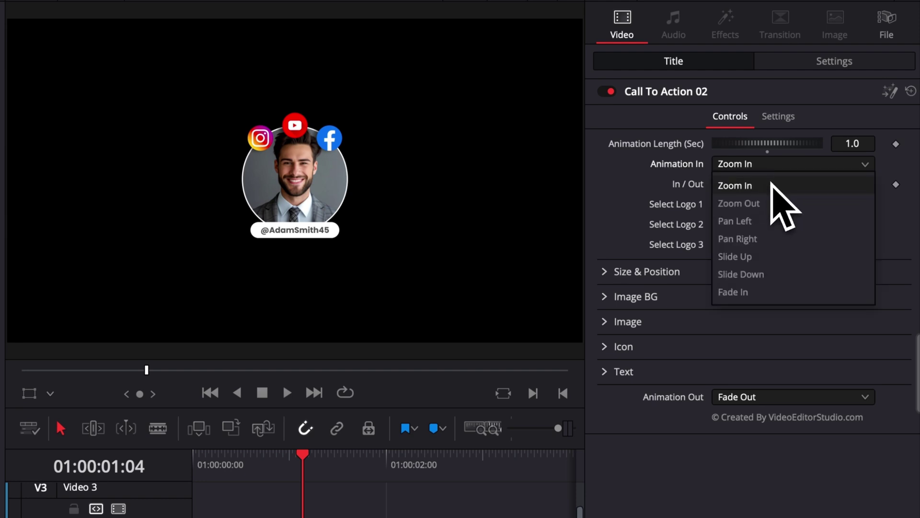
left_click(769, 257)
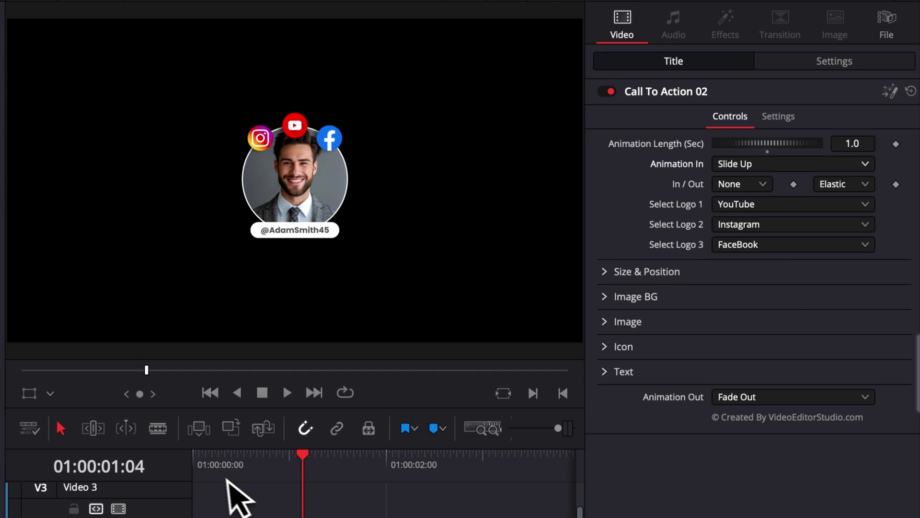
left_click(187, 476)
key("space")
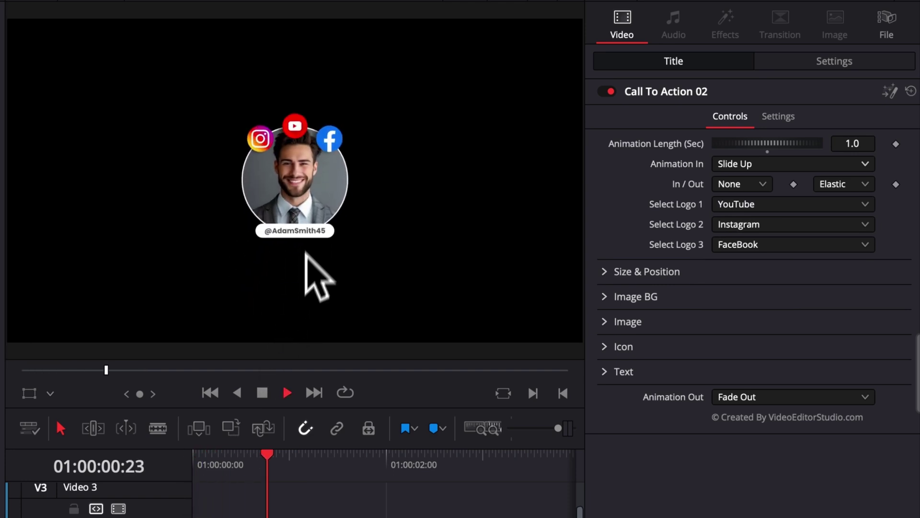
key("space")
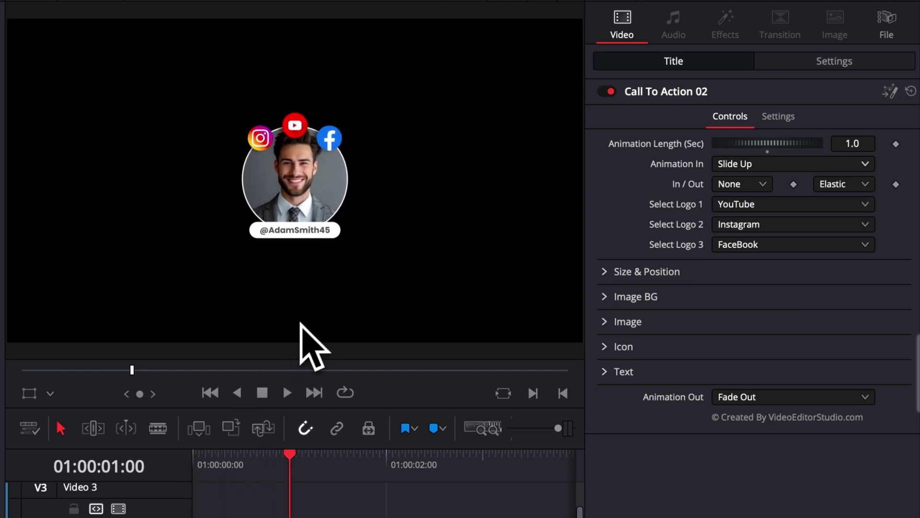
left_click(804, 166)
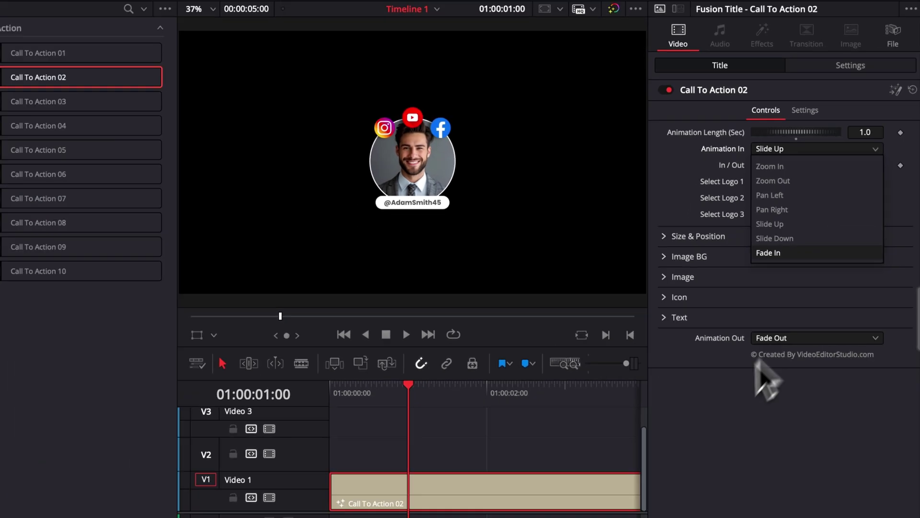
left_click(676, 490)
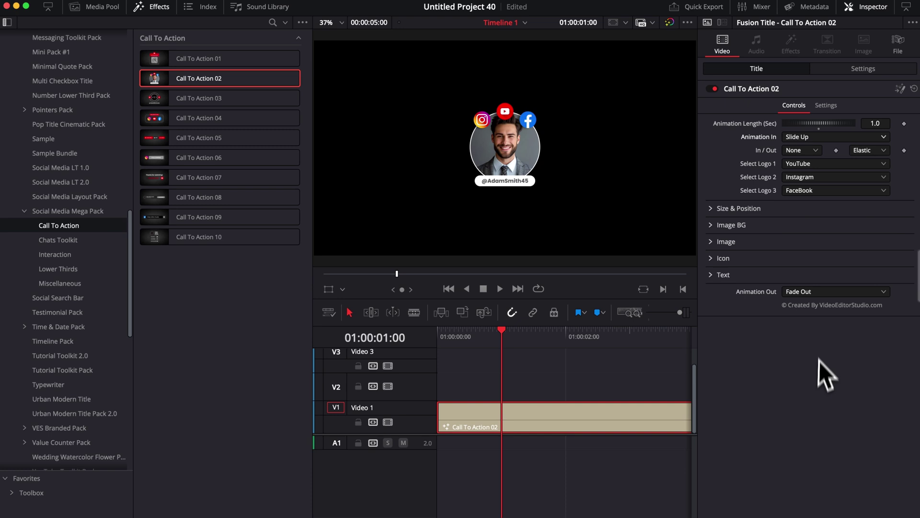
left_click(807, 292)
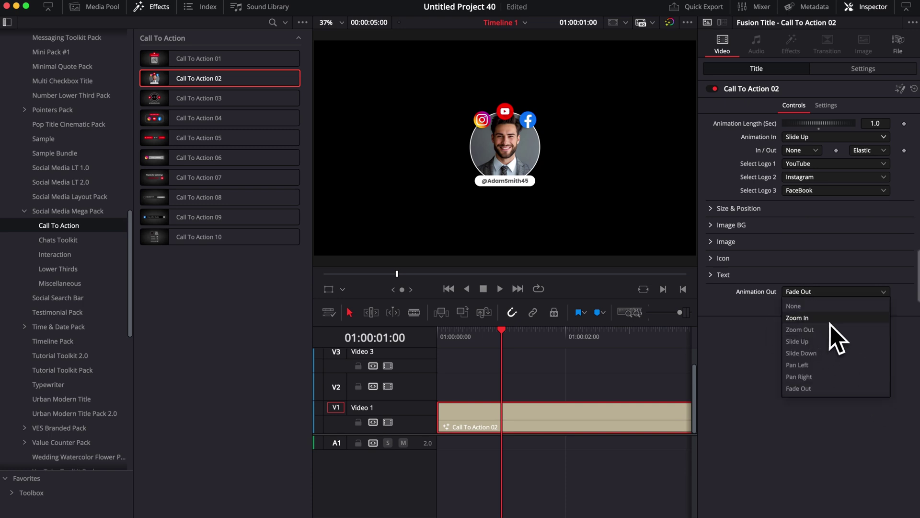
left_click(798, 291)
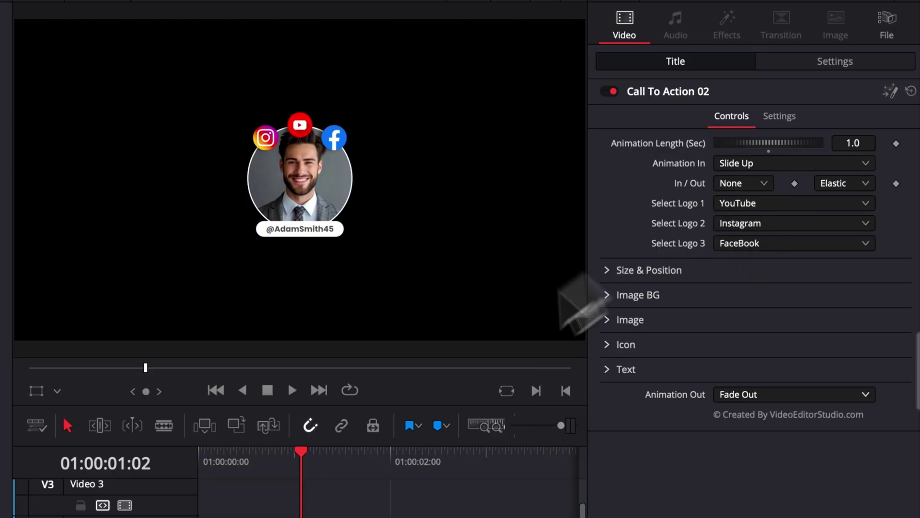
left_click_drag(230, 463, 190, 468)
key("space")
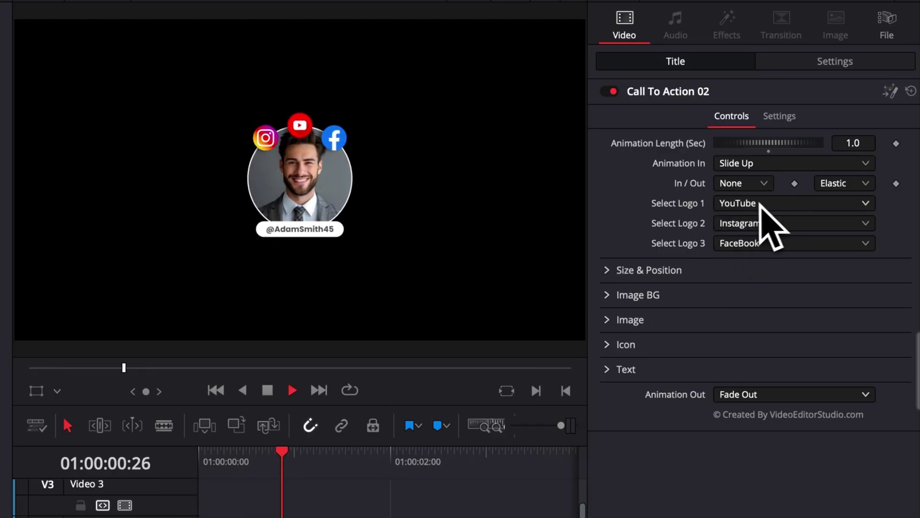
key("space")
left_click(837, 185)
left_click(847, 311)
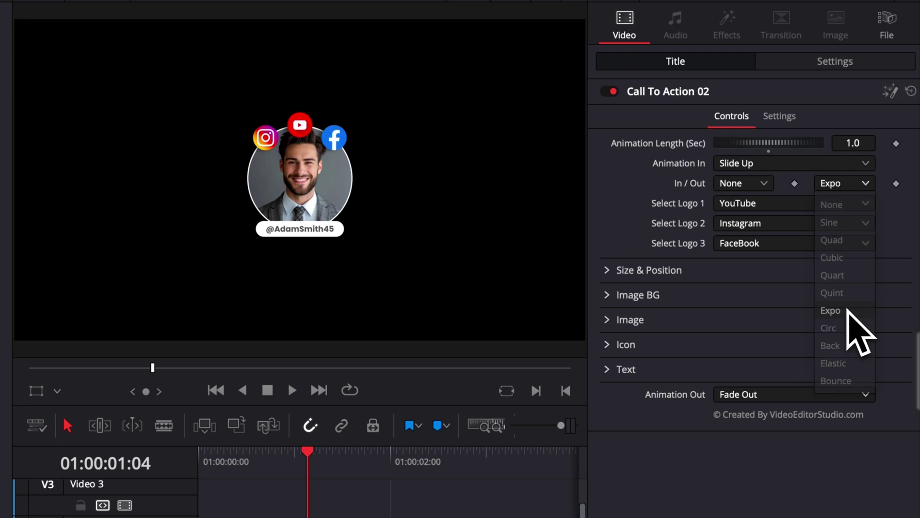
left_click_drag(307, 457, 165, 457)
key("space")
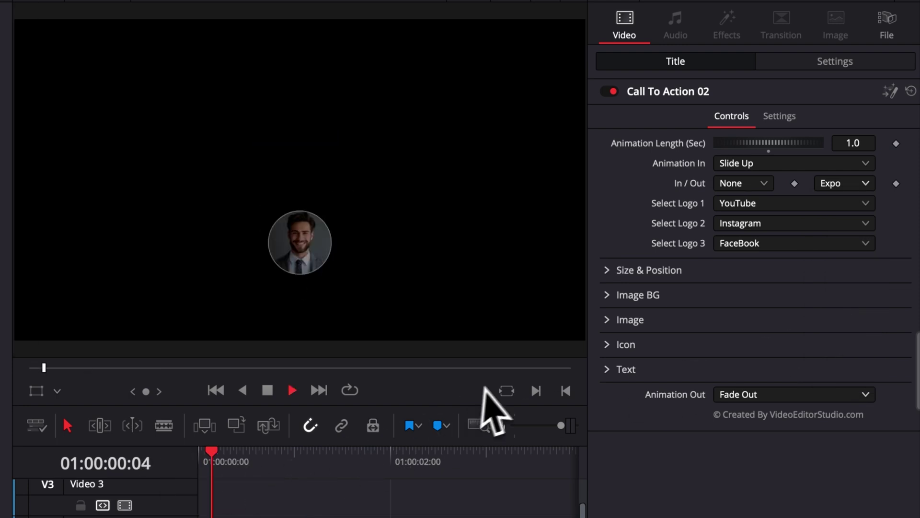
left_click_drag(216, 470, 183, 466)
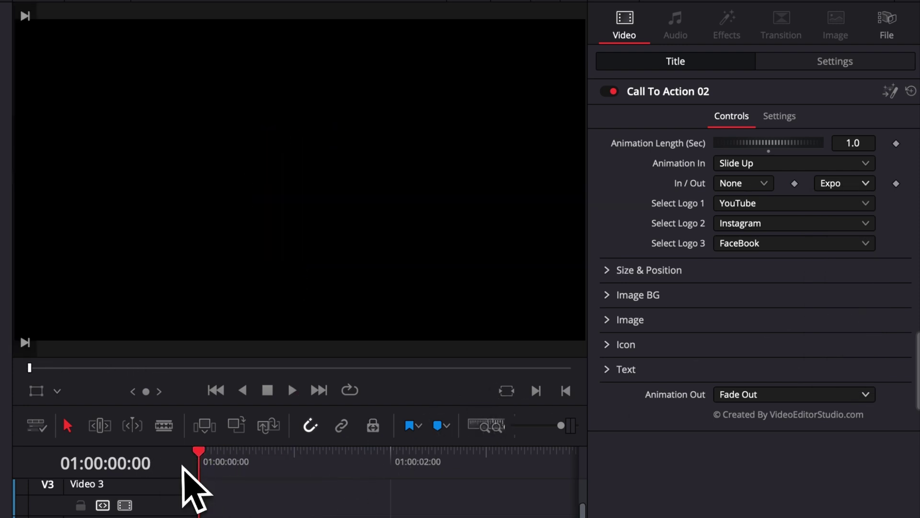
key("space")
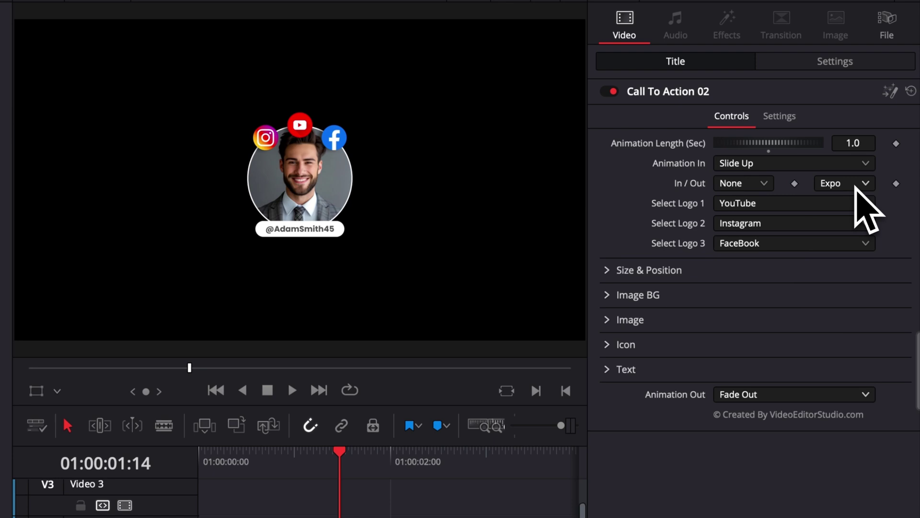
left_click(855, 186)
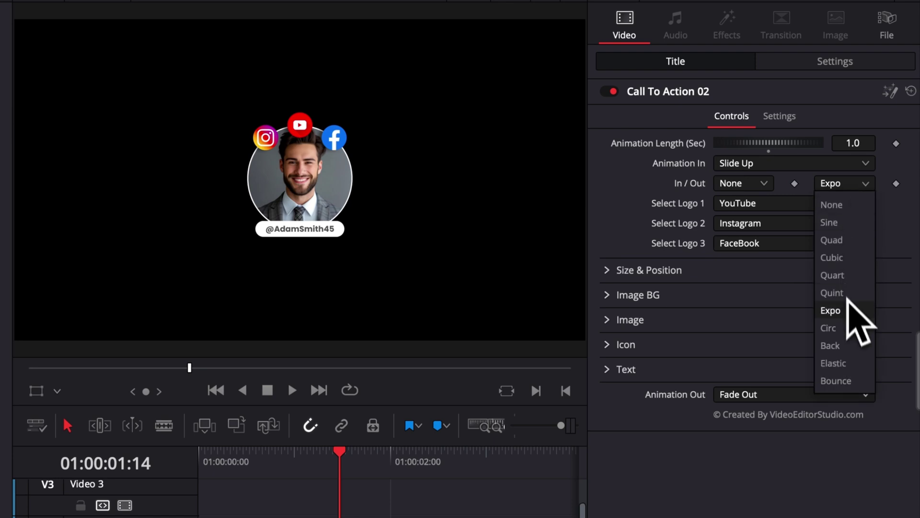
left_click(254, 479)
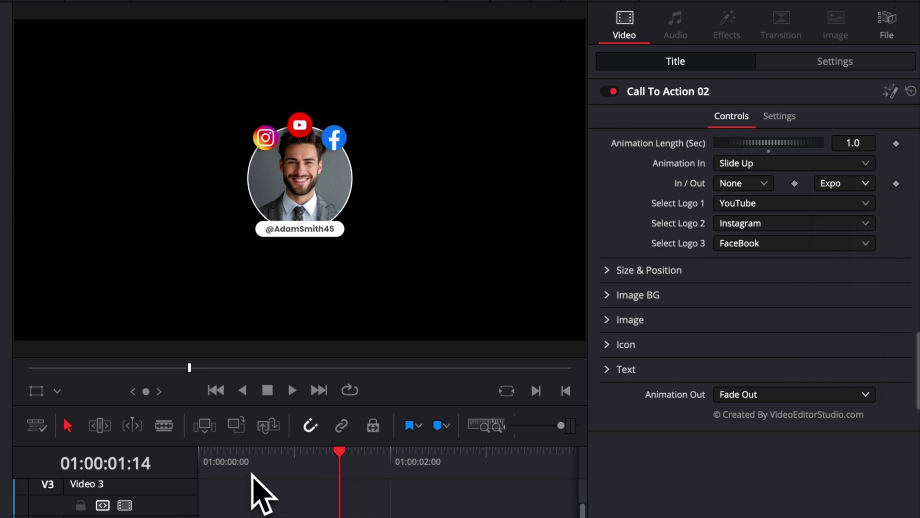
left_click(202, 468)
key("space")
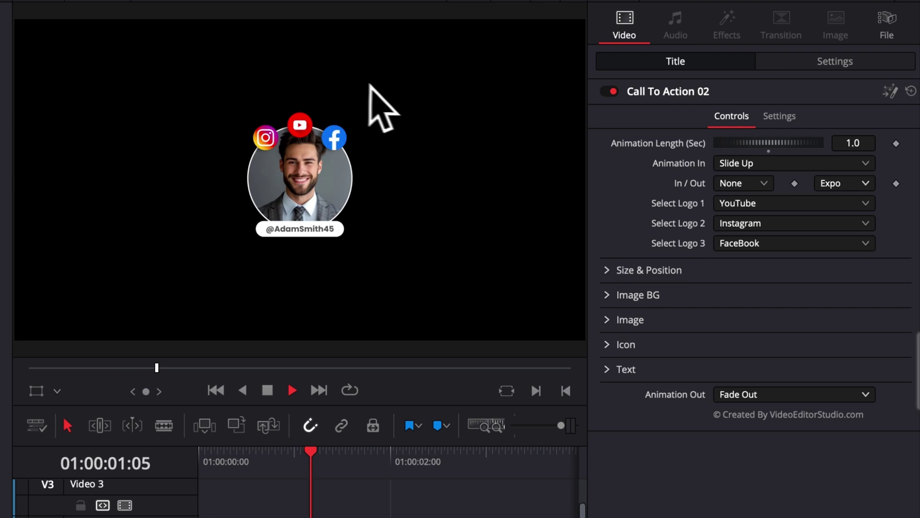
left_click(848, 184)
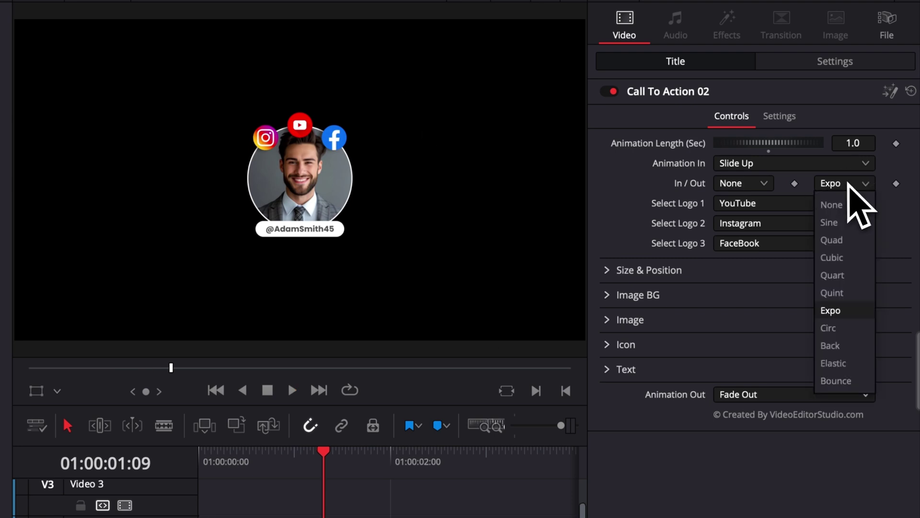
left_click(848, 365)
left_click(213, 465)
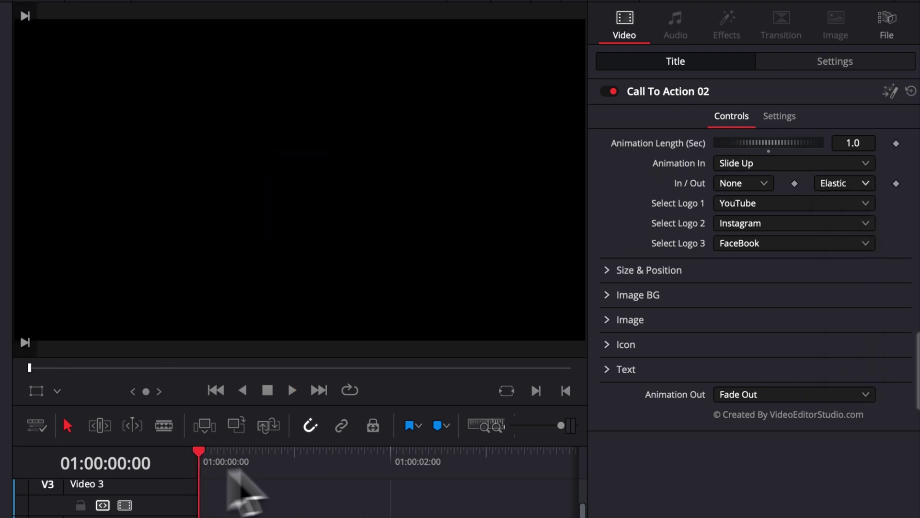
key("space")
key("space")
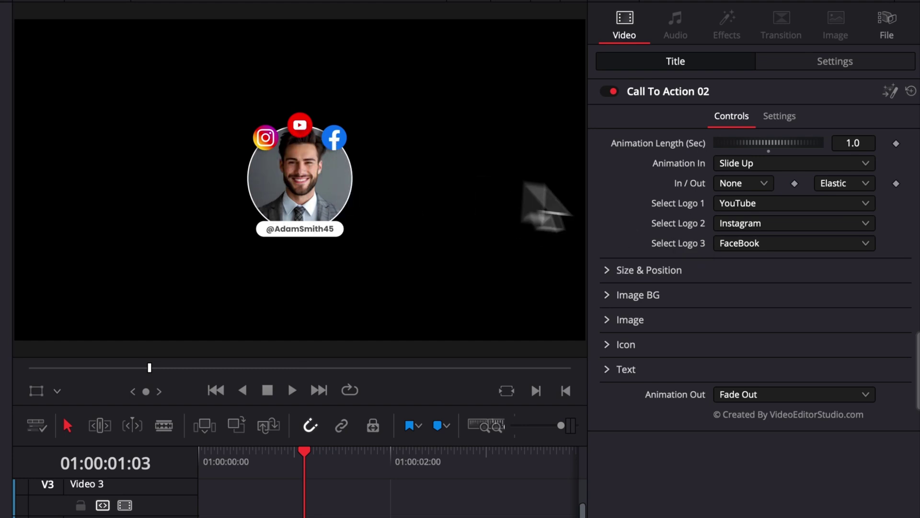
- Set Logo 1 to X, Logo 2 to TikTok and Logo 3 to Snapchat
left_click(746, 204)
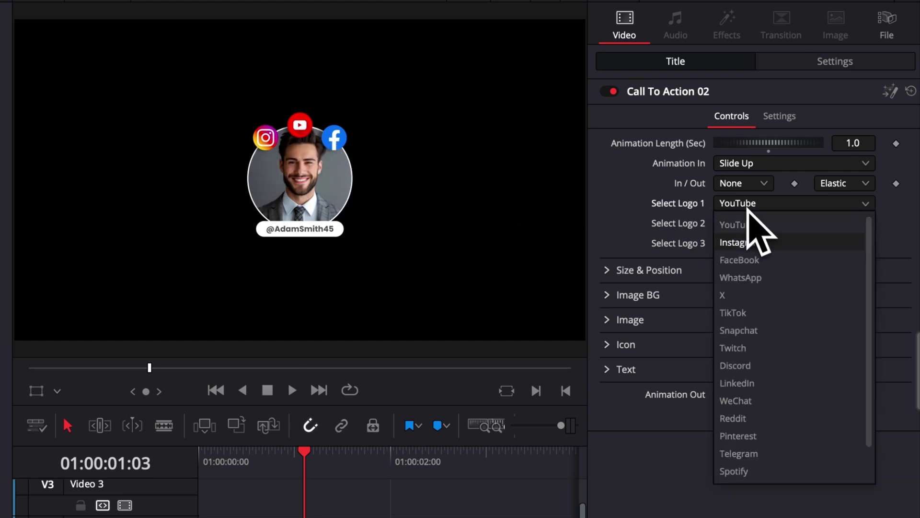
scroll(762, 277, "down", 2)
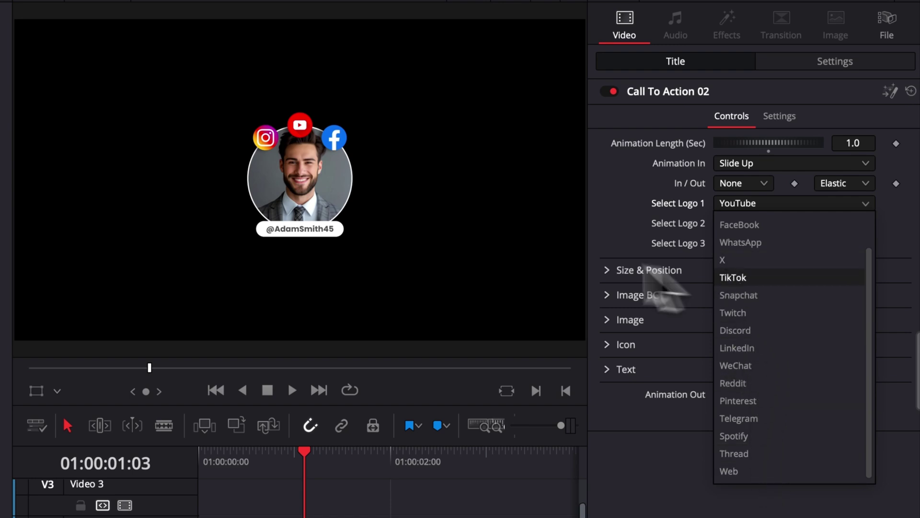
scroll(821, 242, "up", 2)
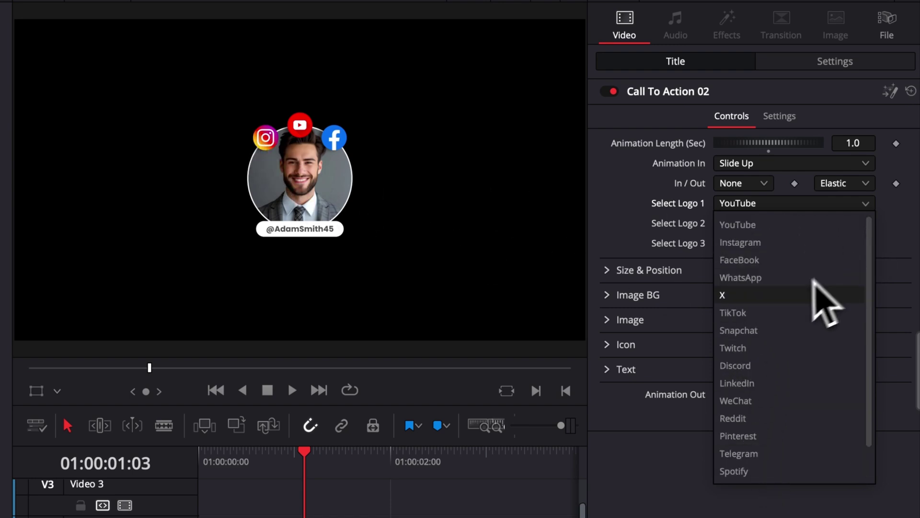
left_click(780, 294)
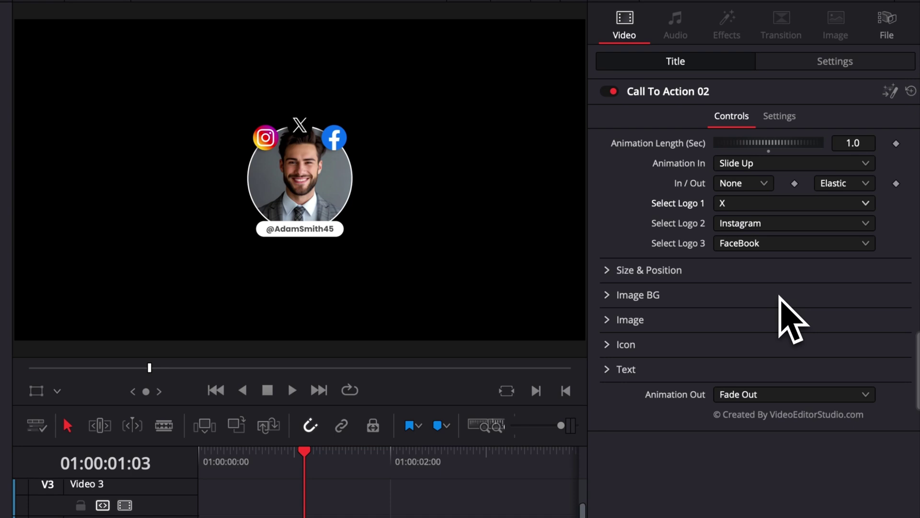
left_click(741, 222)
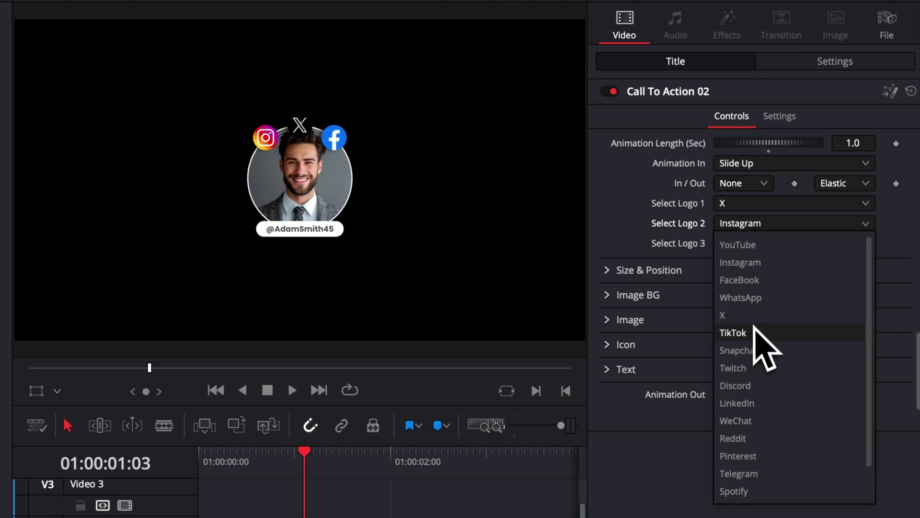
left_click(763, 333)
left_click(764, 245)
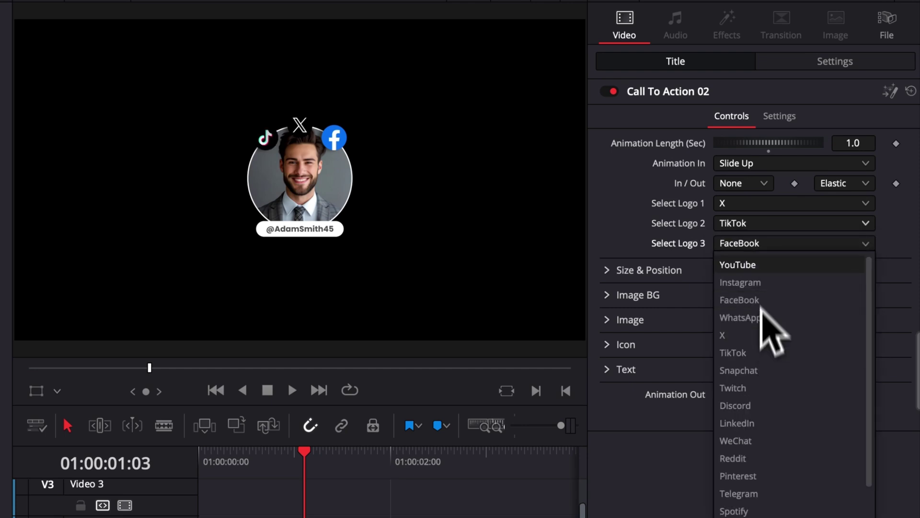
left_click(767, 370)
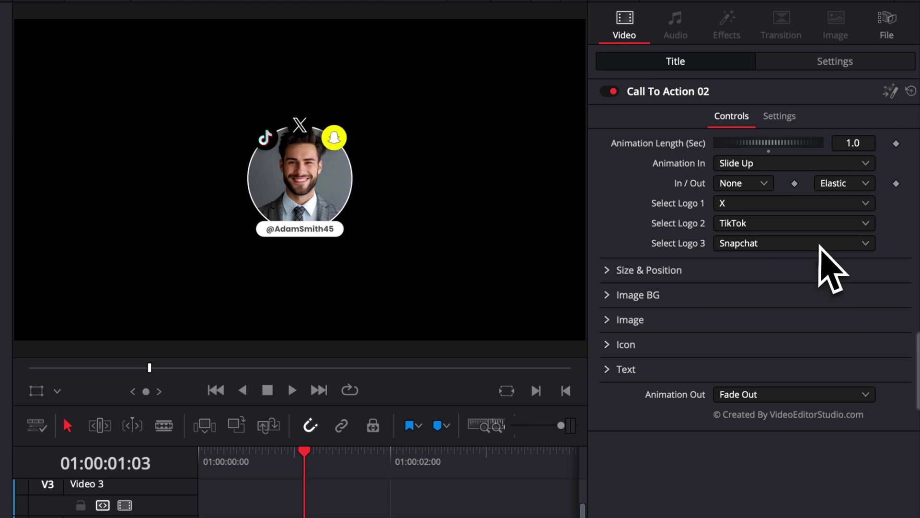
- Move Call To Action 02 lower-left to Center 0.157, 0.232 and up onto track V2
left_click(608, 270)
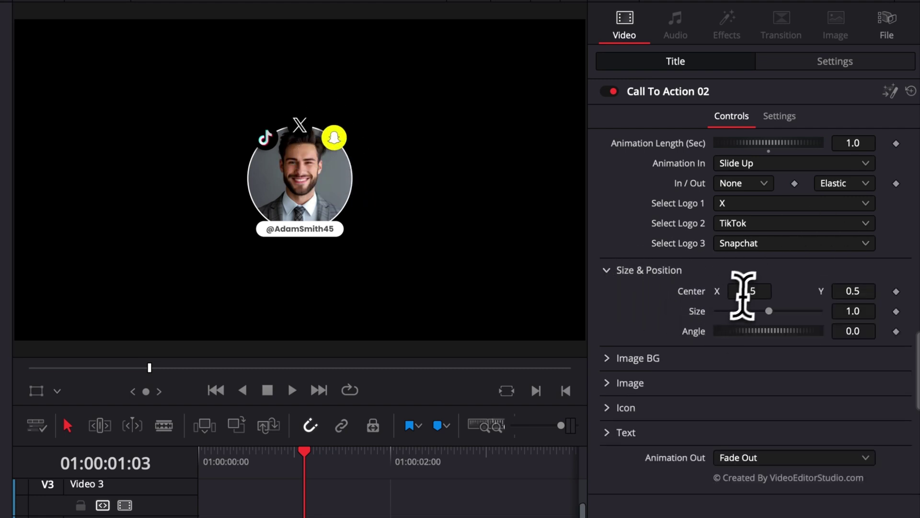
mouse_move(749, 291)
left_mouse_down()
mouse_move(738, 291)
mouse_move(743, 304)
left_mouse_up()
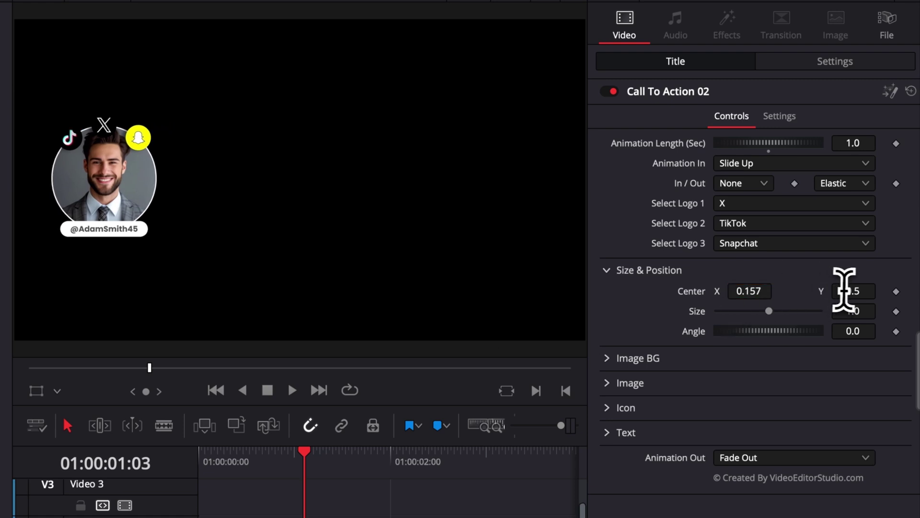
left_click_drag(854, 291, 835, 291)
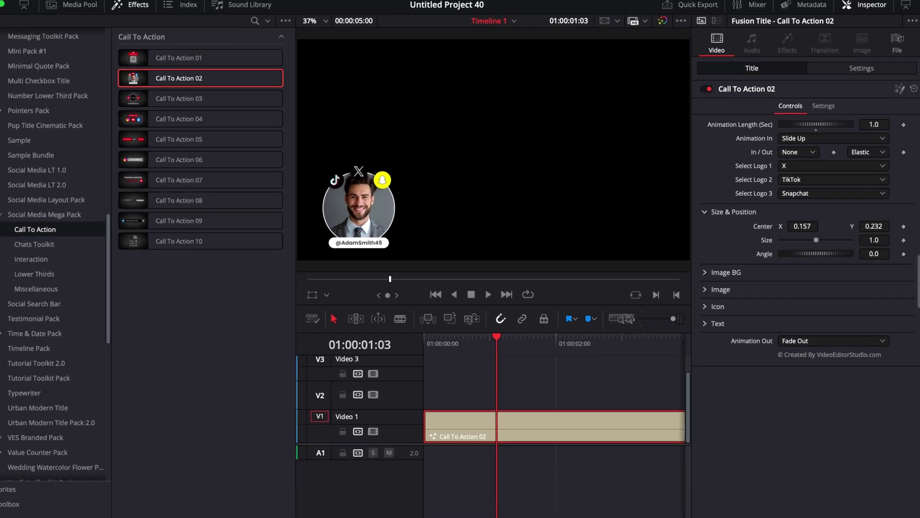
left_click_drag(485, 395, 468, 398)
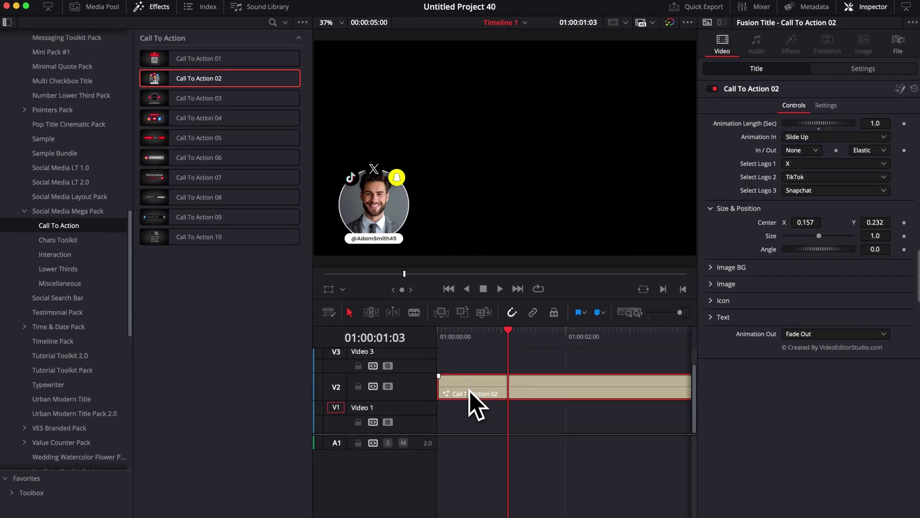
- Place the woman portrait video from Downloads on track V1 beneath the title
left_click(637, 510)
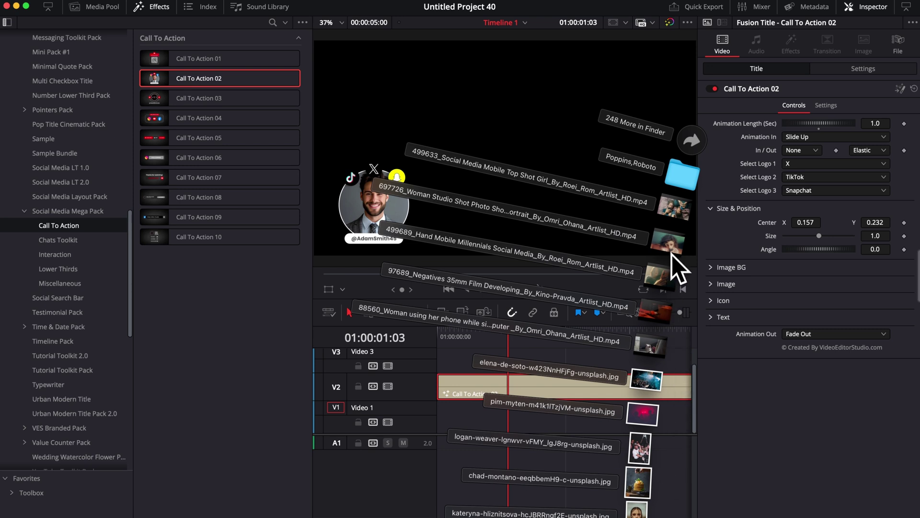
left_click_drag(669, 243, 442, 427)
left_click(499, 330)
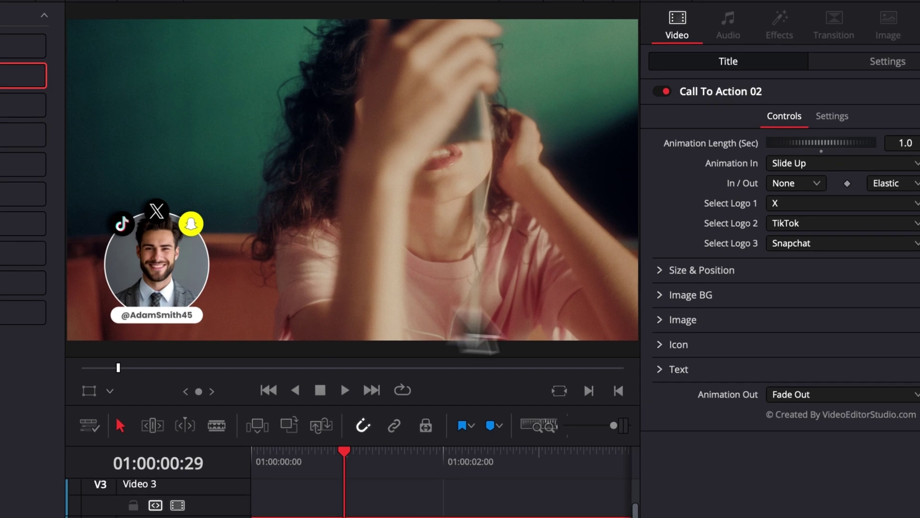
- Replace the profile picture with a downloaded portrait JPG and shrink its Image Size inside the circle
left_click(660, 320)
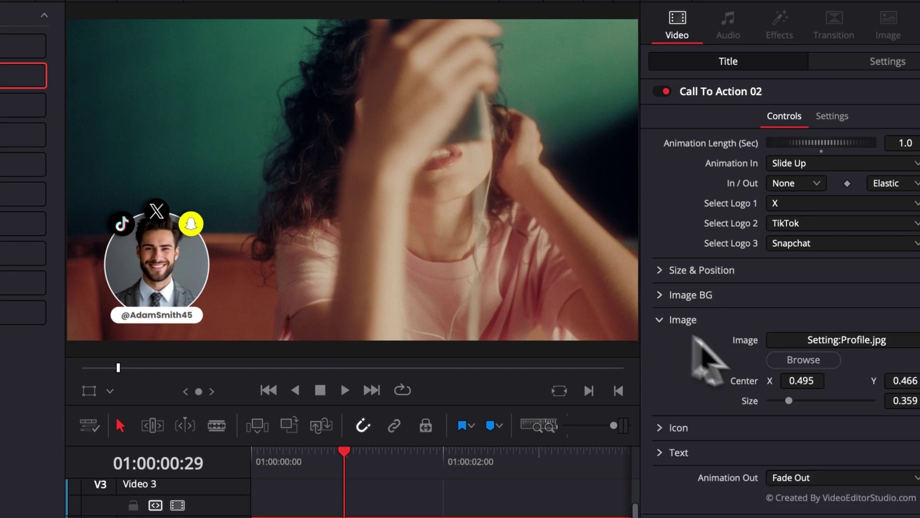
left_click(809, 367)
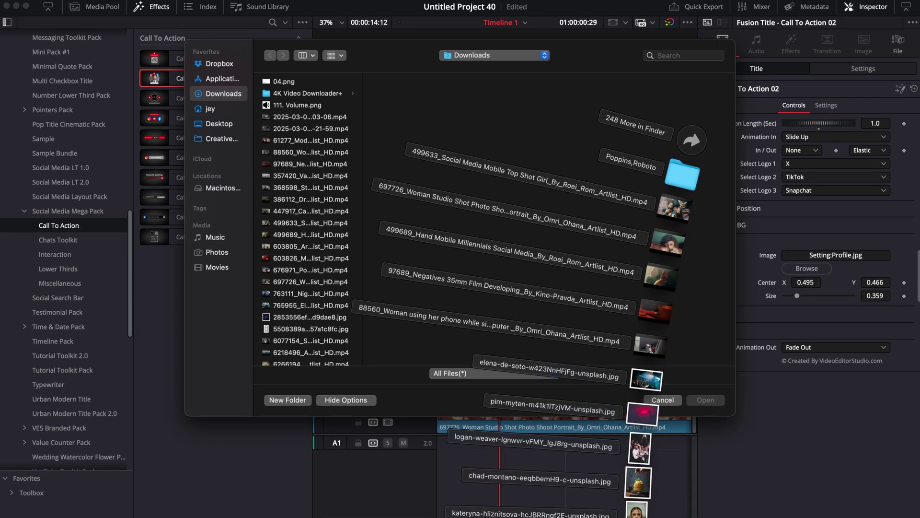
left_click_drag(638, 511, 585, 297)
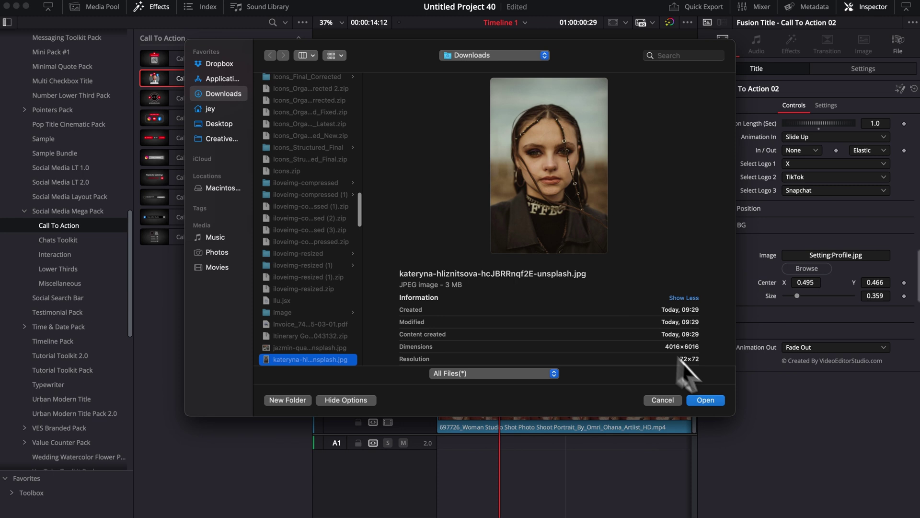
left_click(705, 400)
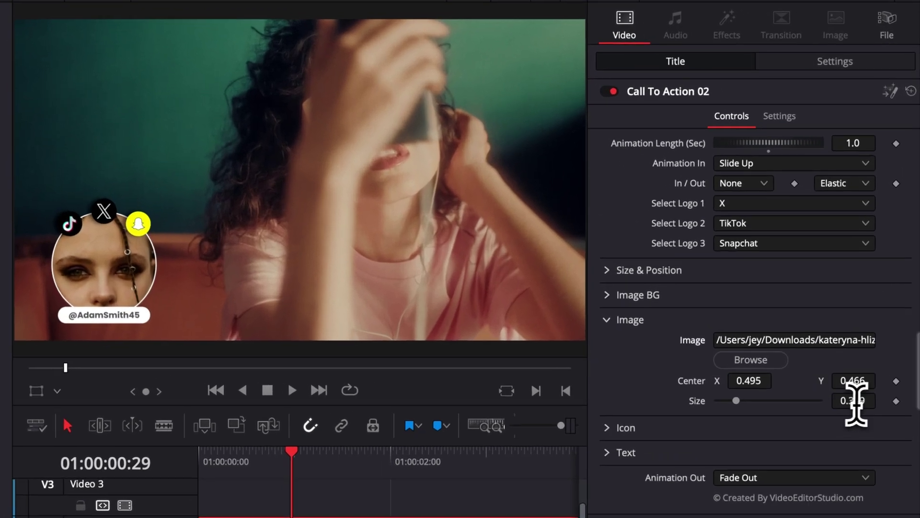
left_click_drag(854, 401, 826, 401)
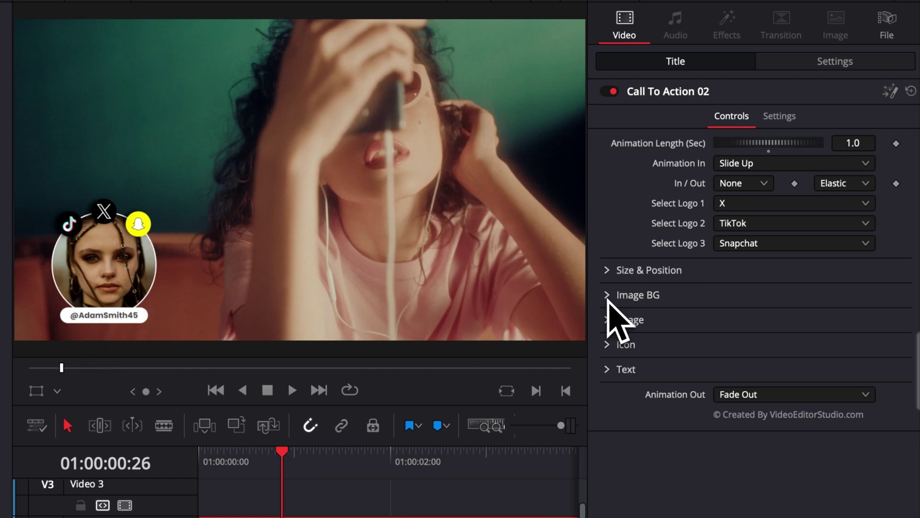
- Lower the Image BG Corner Radius to about 0.17 and raise Border Width to 0.048
left_click(608, 296)
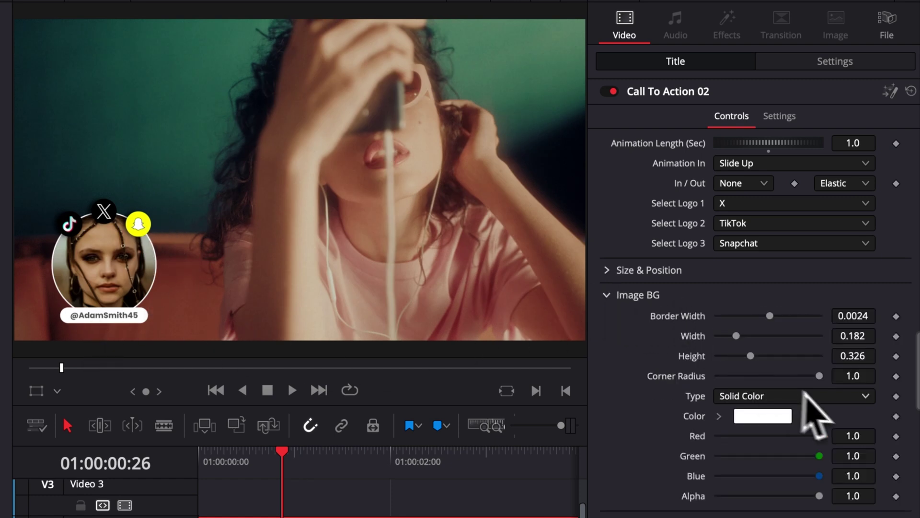
left_click_drag(774, 380, 732, 381)
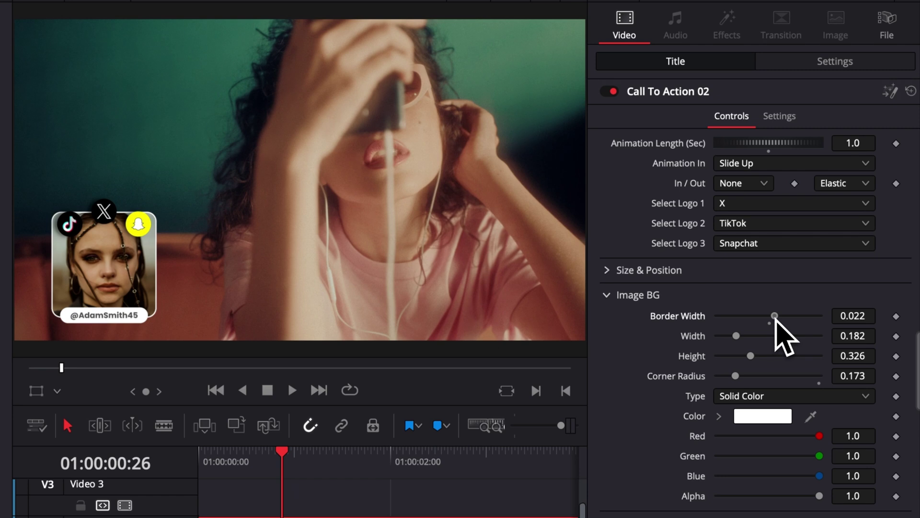
left_click_drag(778, 319, 782, 322)
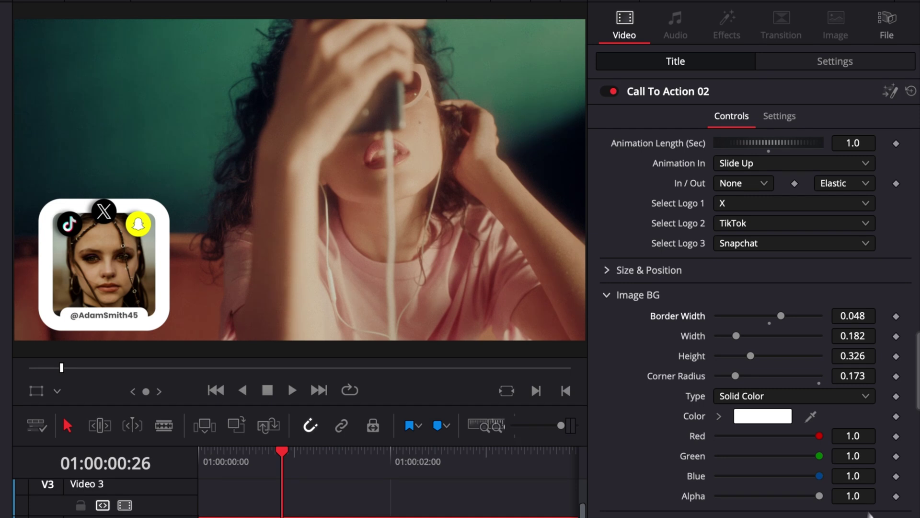
- Edit the Icon Center fields to stack the logos at X 0.395, setting Center 2 Y to 0.517
left_click(607, 295)
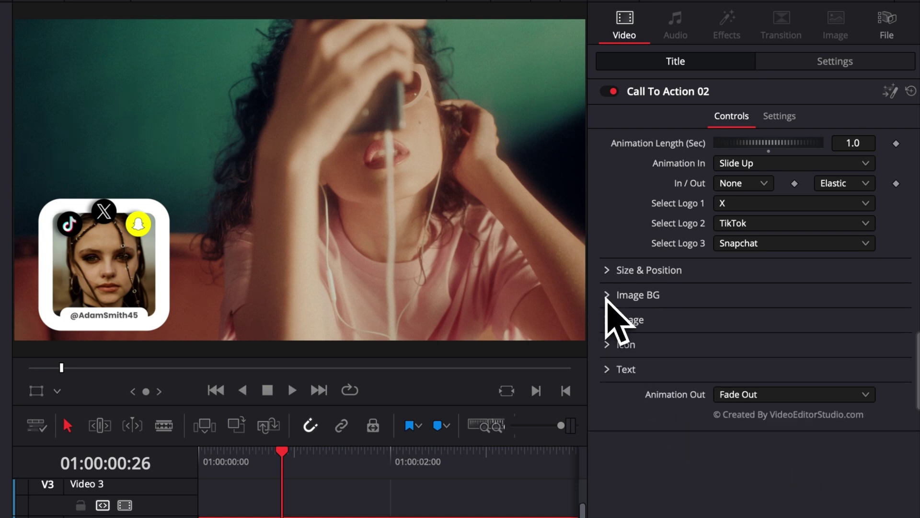
left_click(608, 348)
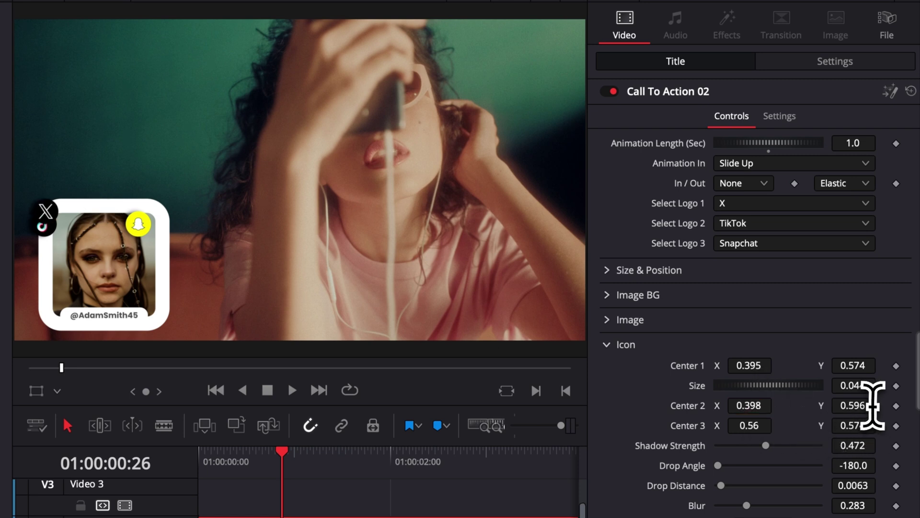
type("0.517")
key("Return")
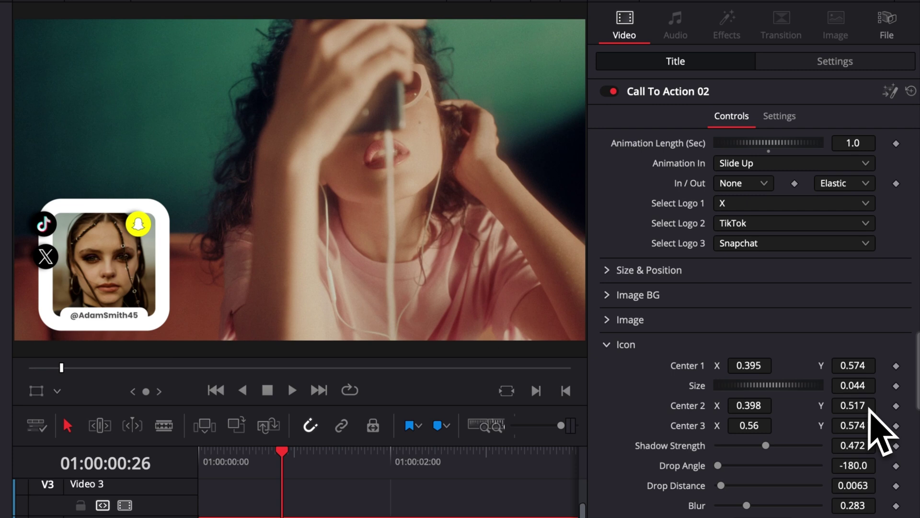
left_click(759, 426)
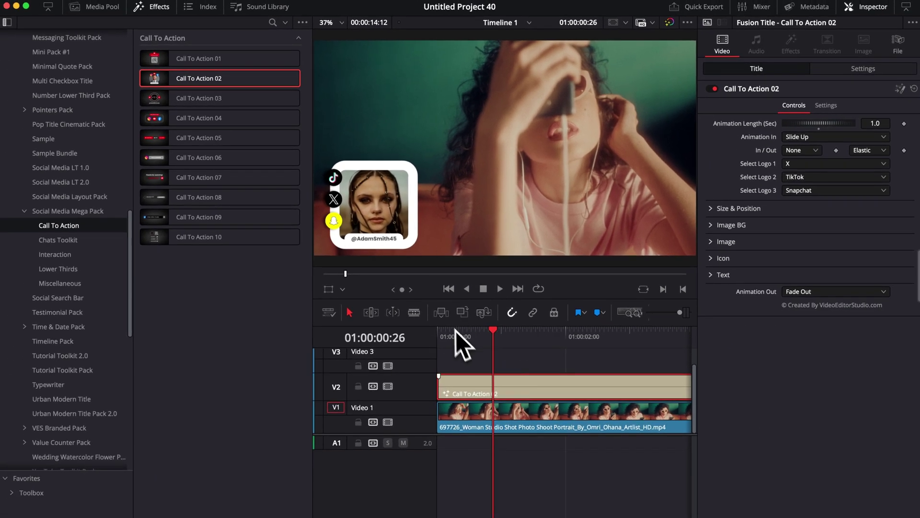
- Swap Call To Action 02 for Call To Action 06 on V2 with its logo set to X
key("Delete")
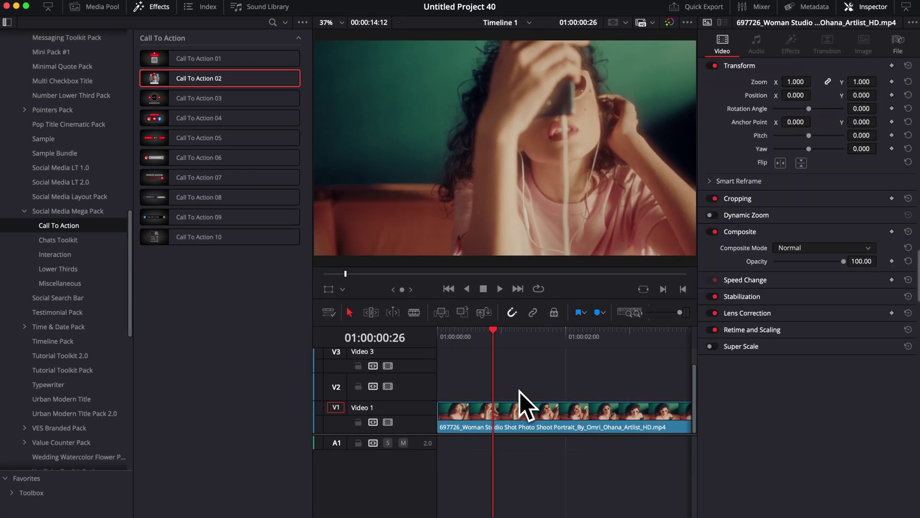
left_click_drag(184, 158, 480, 335)
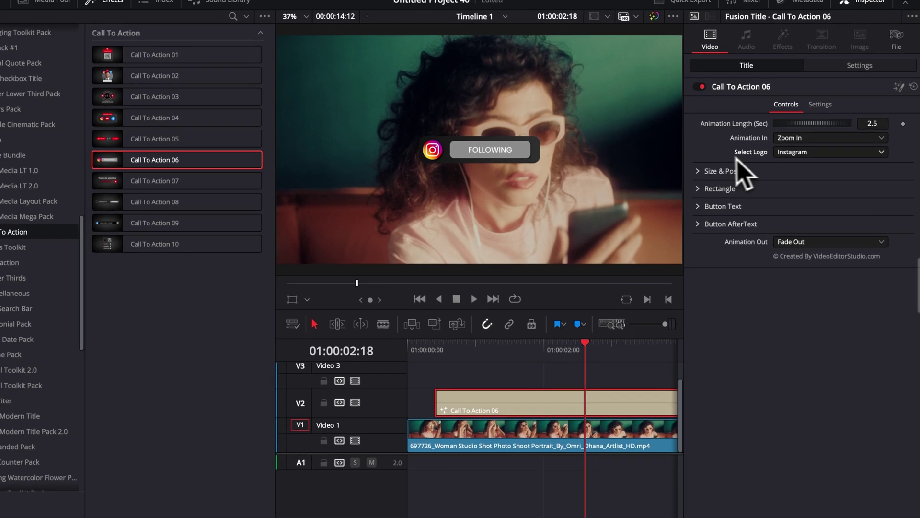
left_click(793, 174)
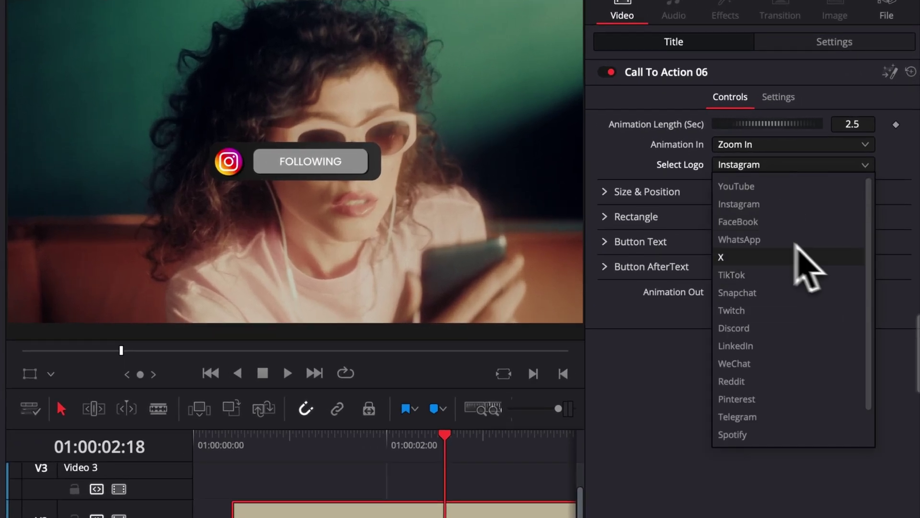
left_click(725, 259)
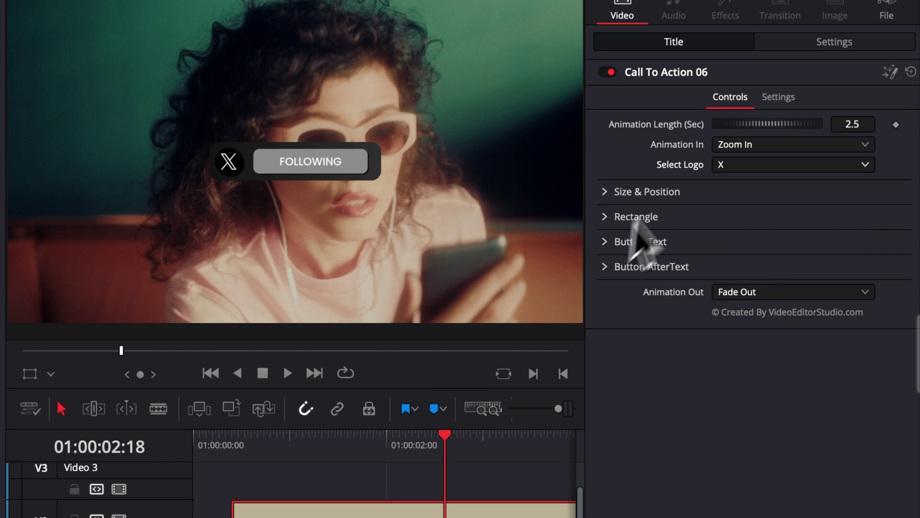
- Select the FOLLOWING after-click button text so it can be replaced
left_click(605, 267)
double_click(661, 290)
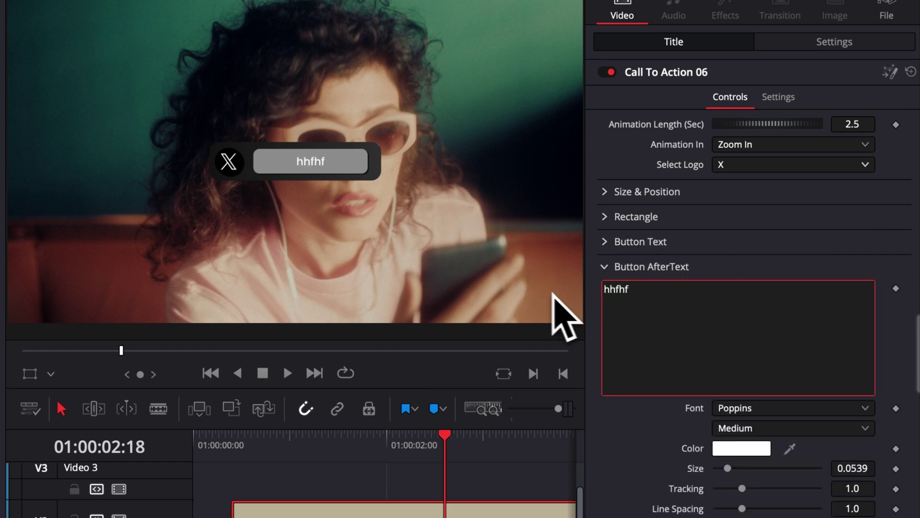
left_click(607, 242)
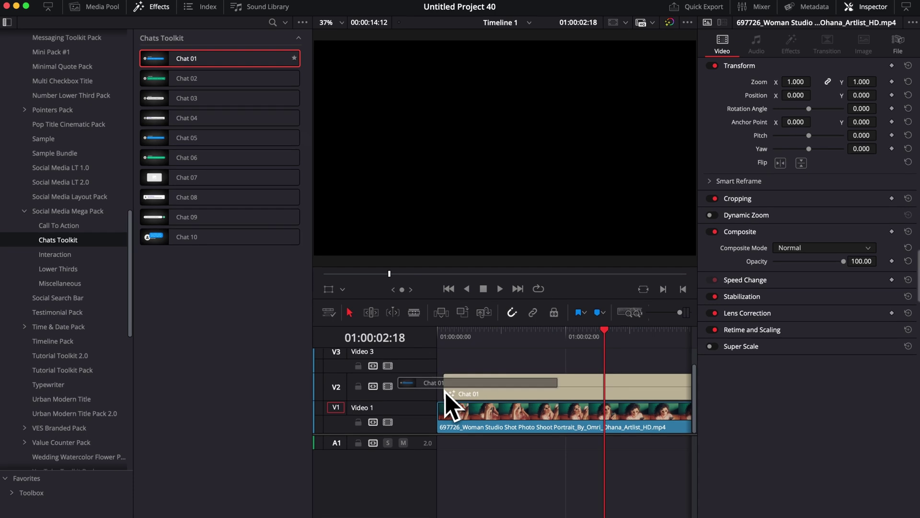
left_click(487, 334)
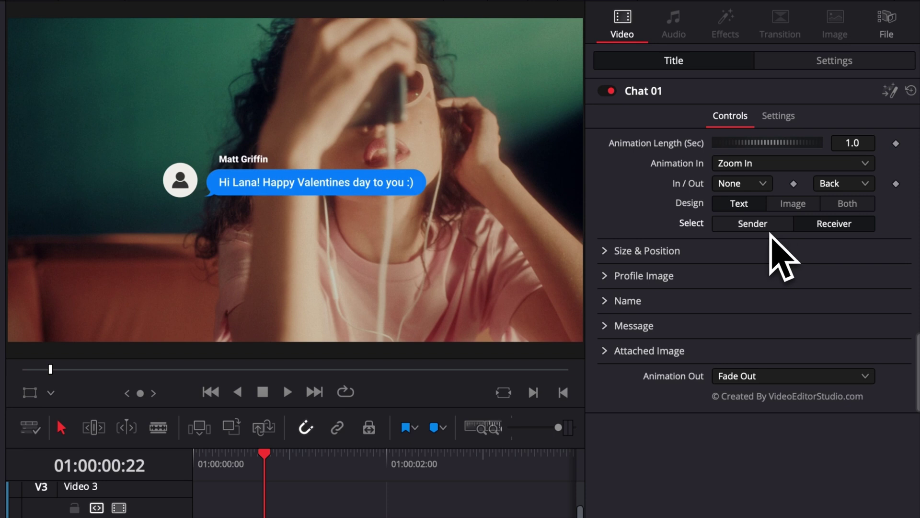
- Try the Sender side and the Image and Both designs, then settle on a text-only Receiver bubble
left_click(765, 227)
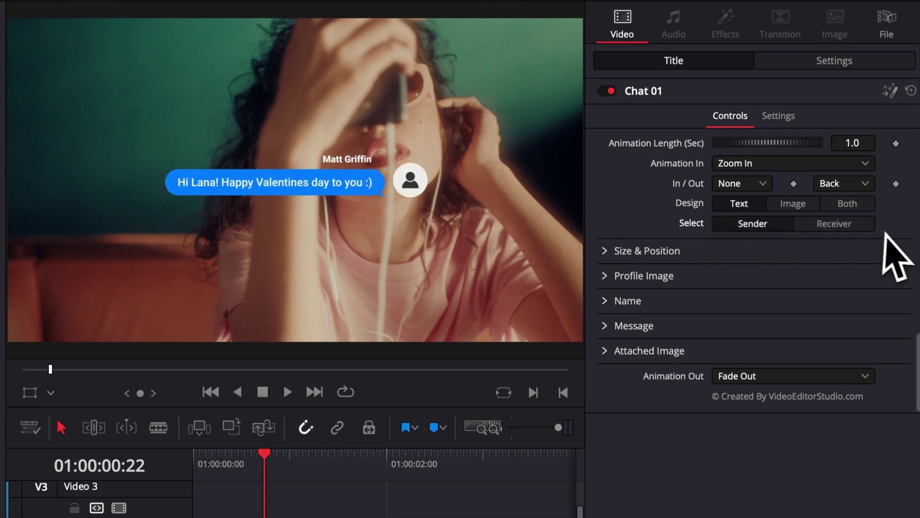
left_click(835, 225)
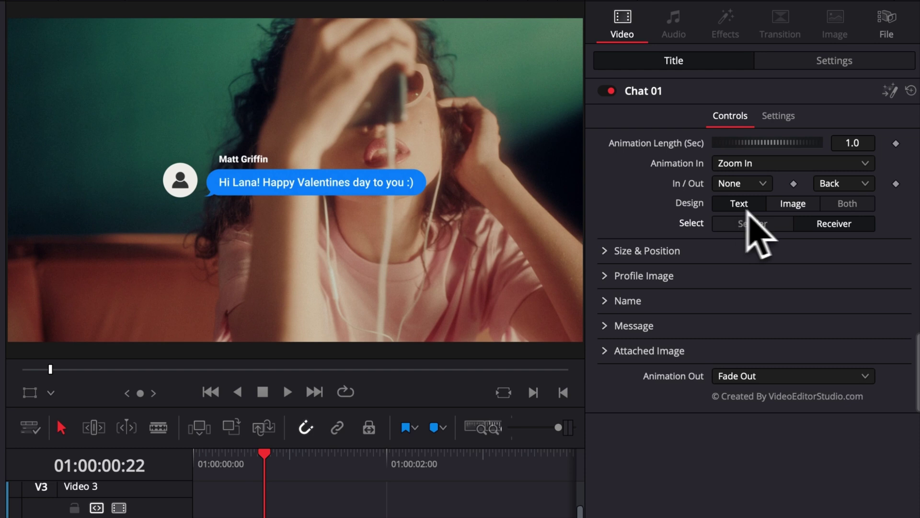
left_click(796, 205)
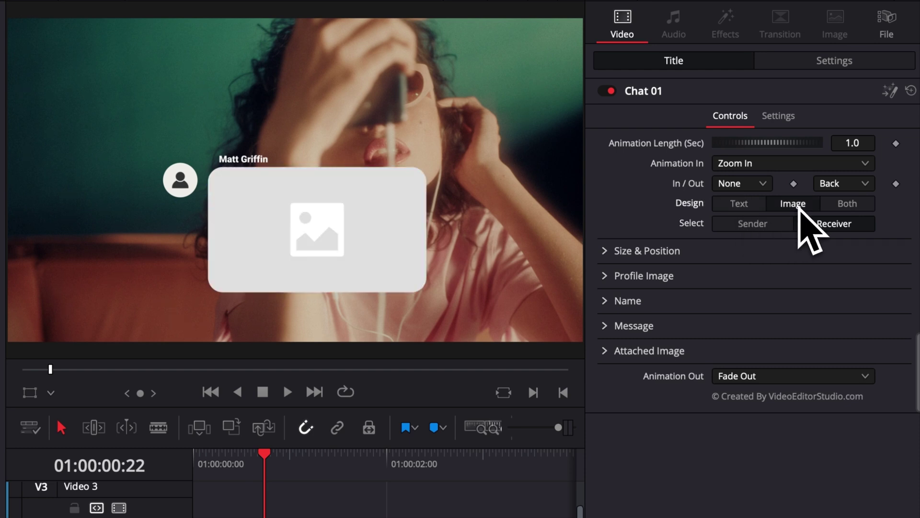
left_click(838, 209)
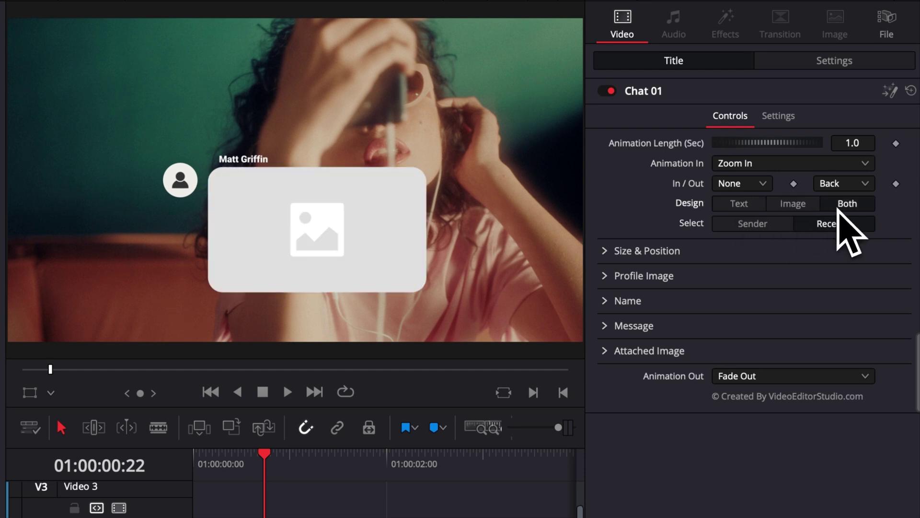
left_click(736, 205)
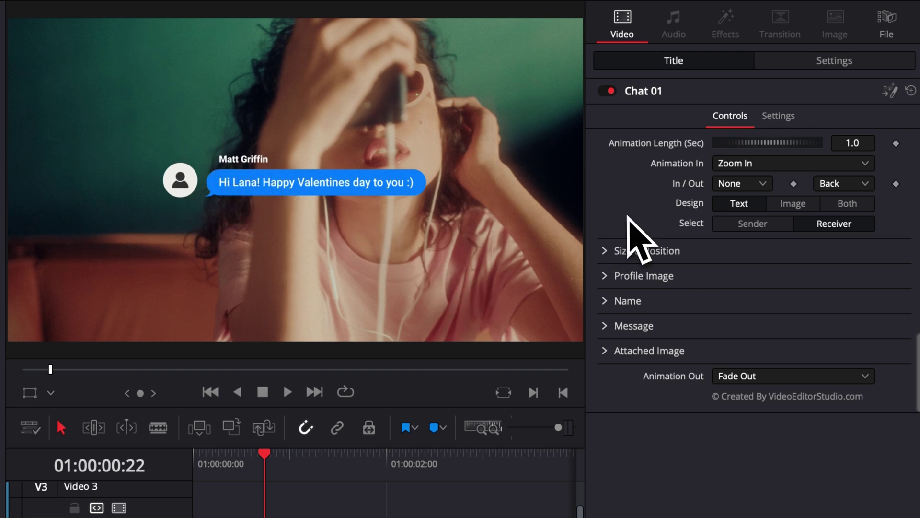
- Append the lines 'hfhfhfhf', 'fjfjfjf' and 'f' to the chat message text
left_click(604, 325)
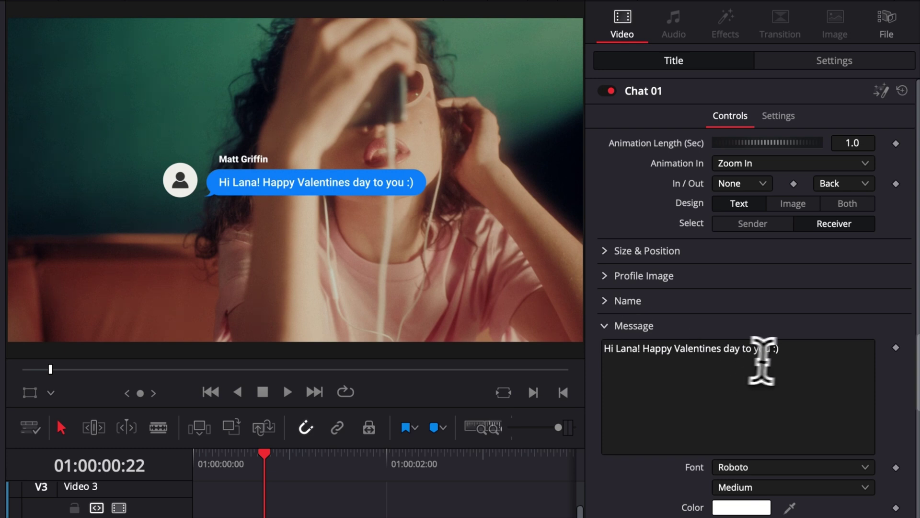
left_click(789, 348)
type("h")
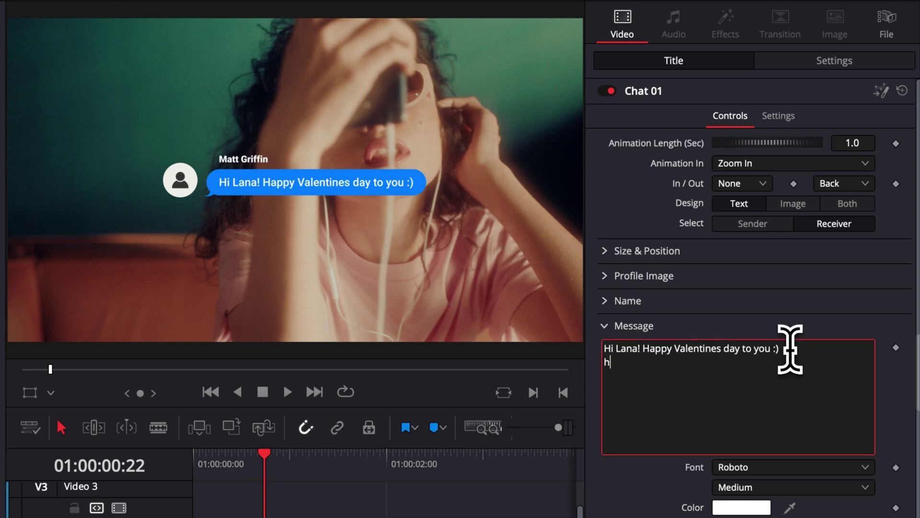
type("fhfhfhf")
key("Return")
type("f")
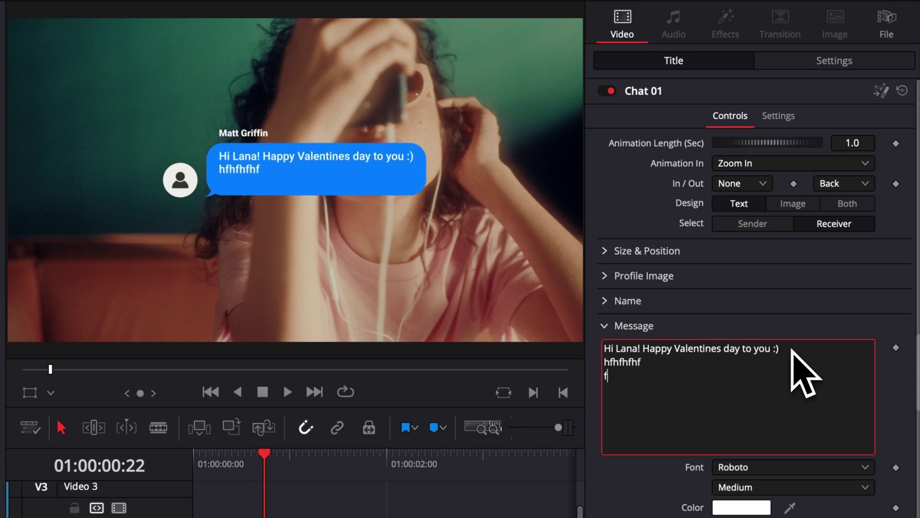
type("jfjfjf")
key("Return")
type("fkfkf")
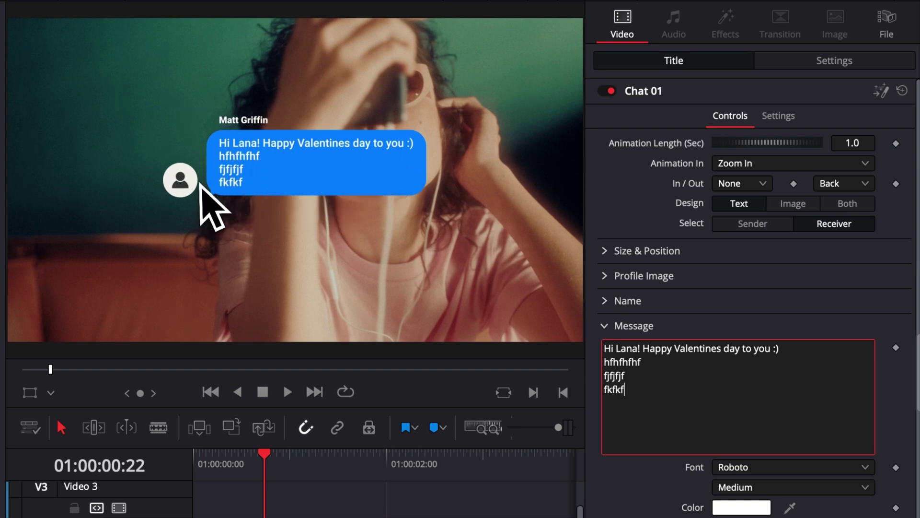
left_click(623, 325)
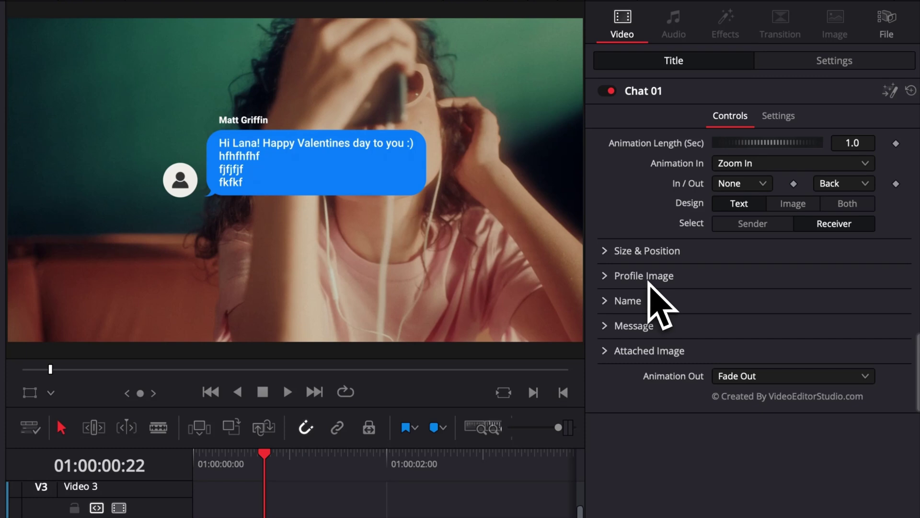
- Set the bubble to Center 0.266, 0.725 and Size 0.789, then play it back
left_click(603, 250)
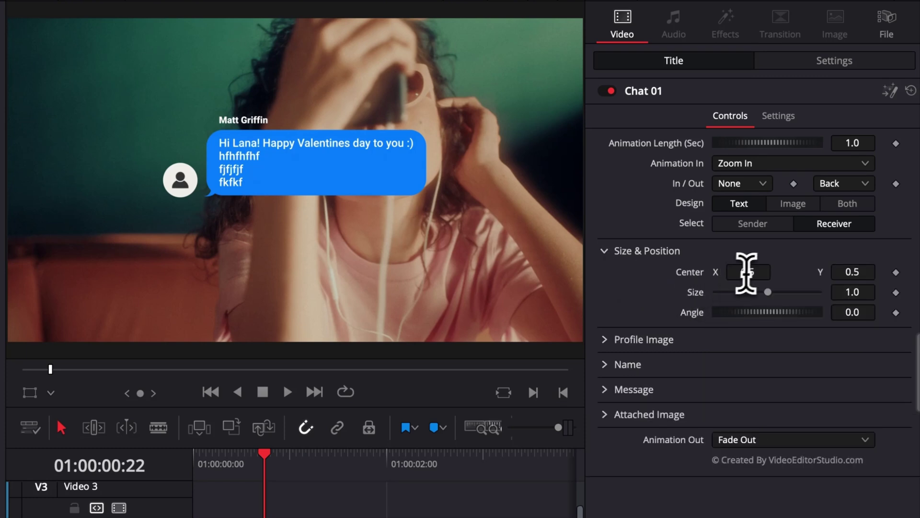
left_click_drag(748, 272, 742, 271)
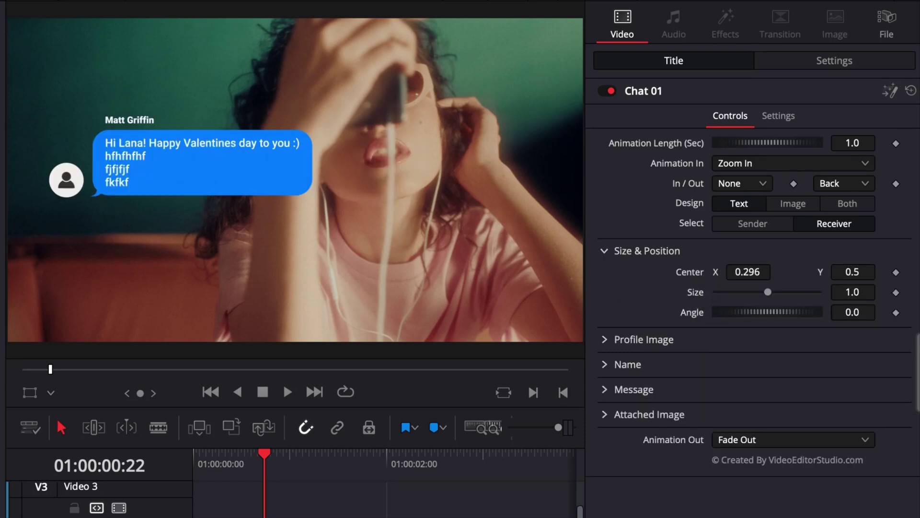
left_click_drag(851, 292, 844, 291)
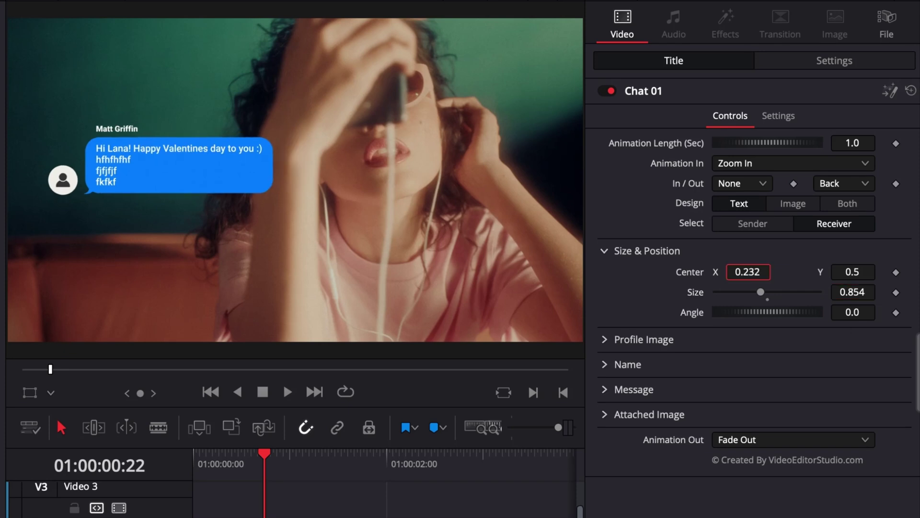
left_click_drag(747, 272, 747, 272)
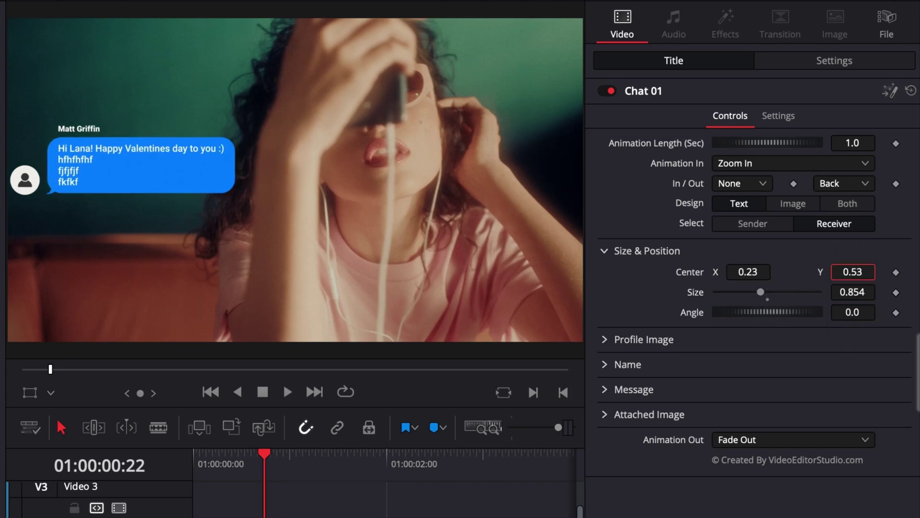
left_click_drag(852, 272, 854, 271)
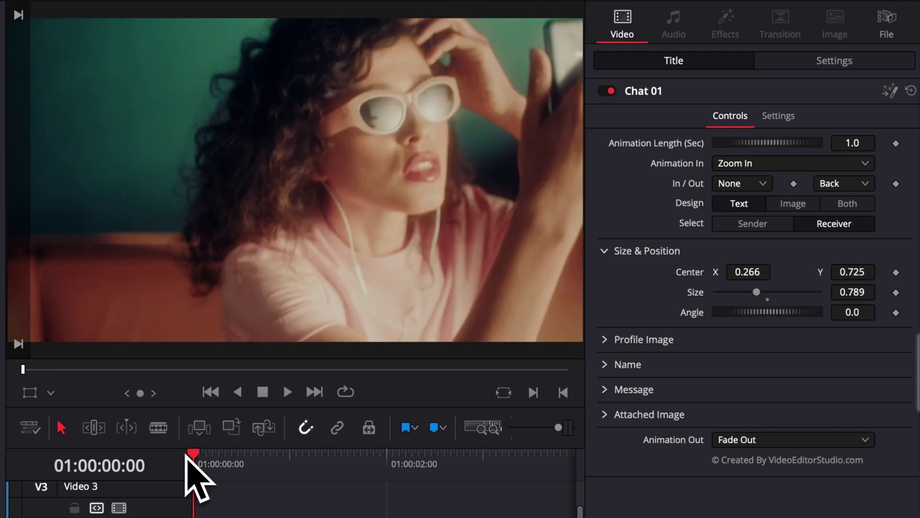
key("space")
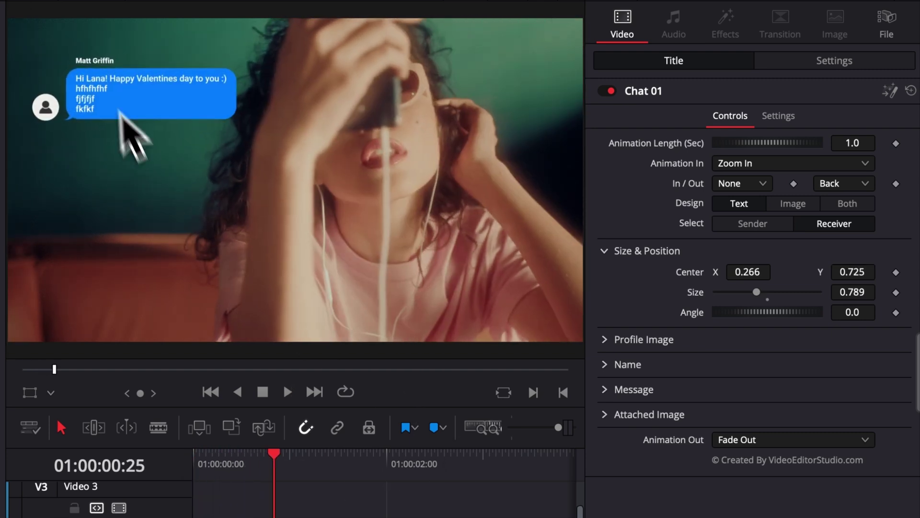
key("space")
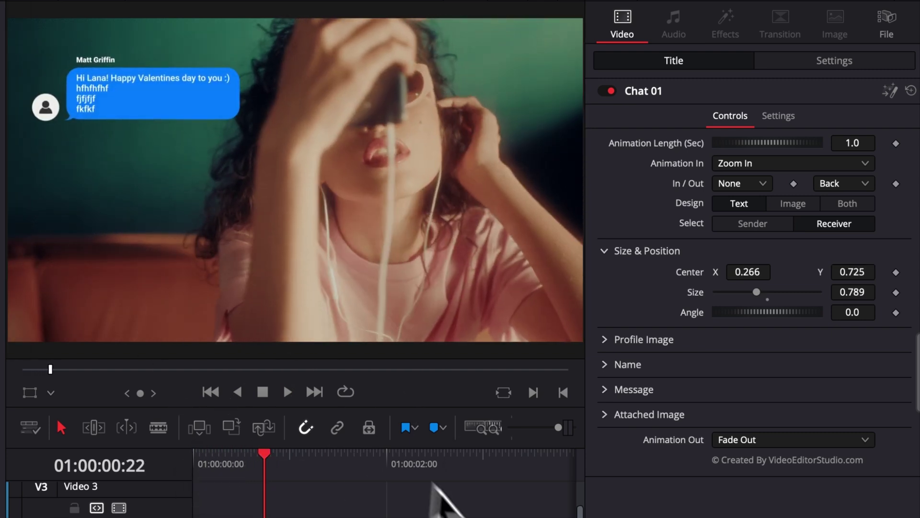
- Set Animation In to Slide Up and preview the entrance from the clip start
left_click(732, 164)
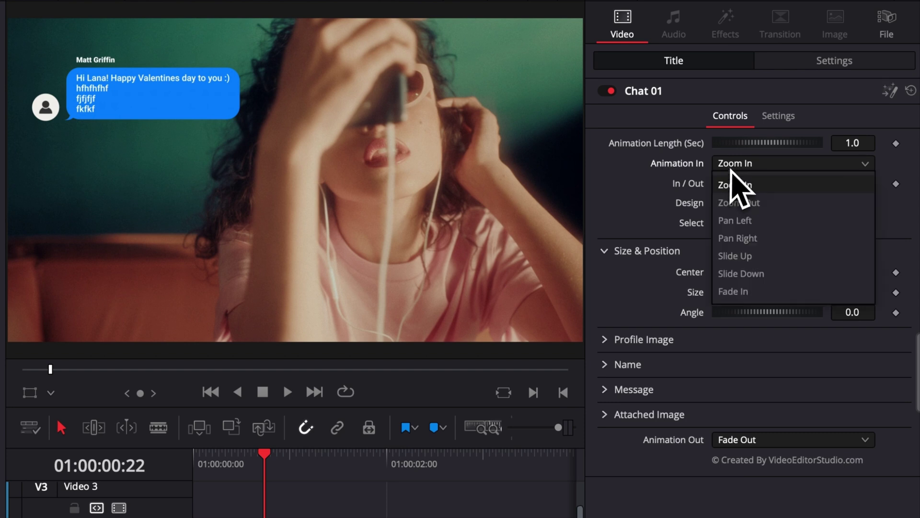
left_click(735, 255)
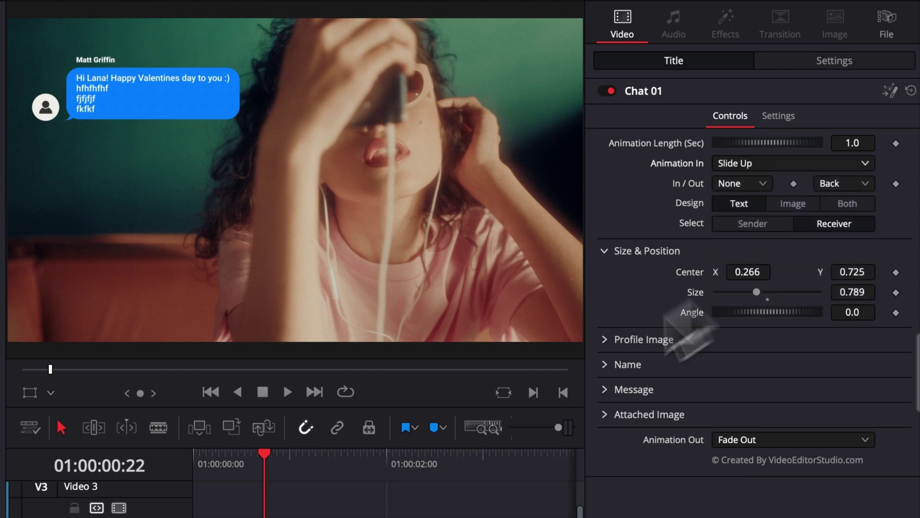
left_click(211, 466)
left_click(198, 466)
key("space")
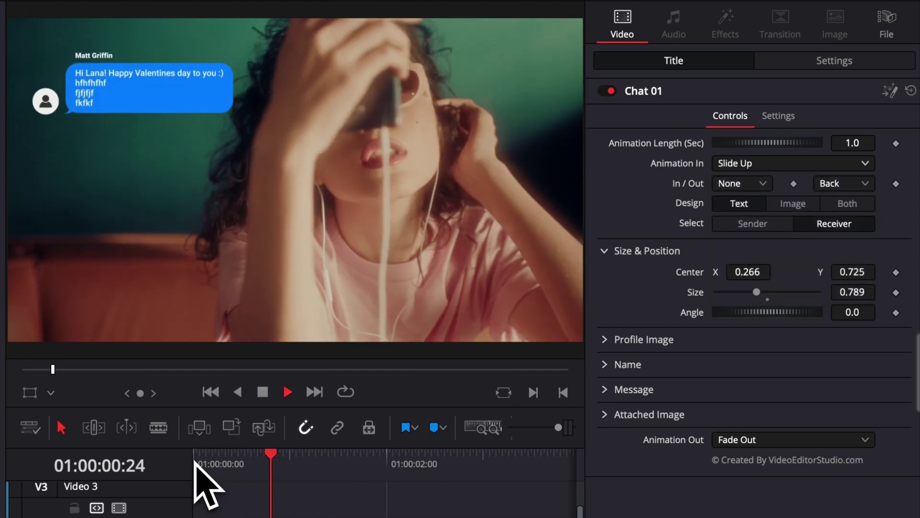
left_click(215, 465)
left_click(199, 462)
key("space")
key("space")
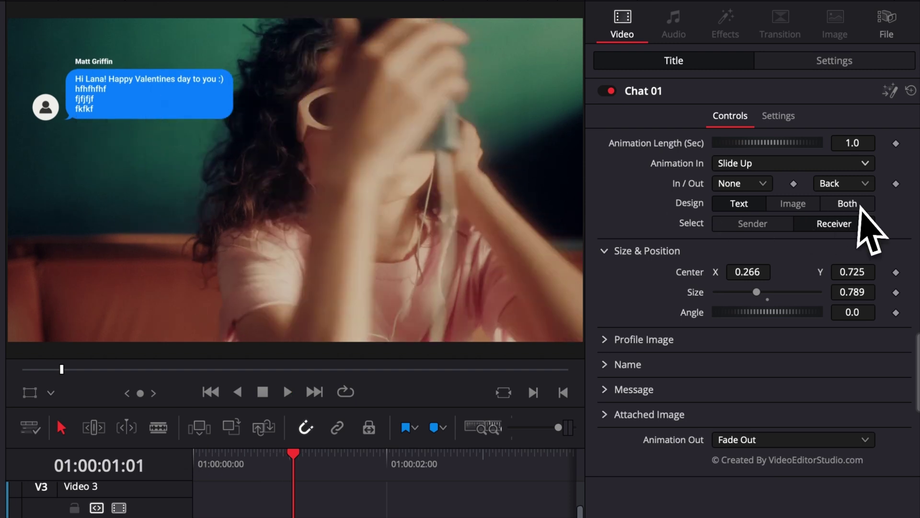
- Change the In/Out easing from Back to Expo and preview the eased entrance
left_click(846, 182)
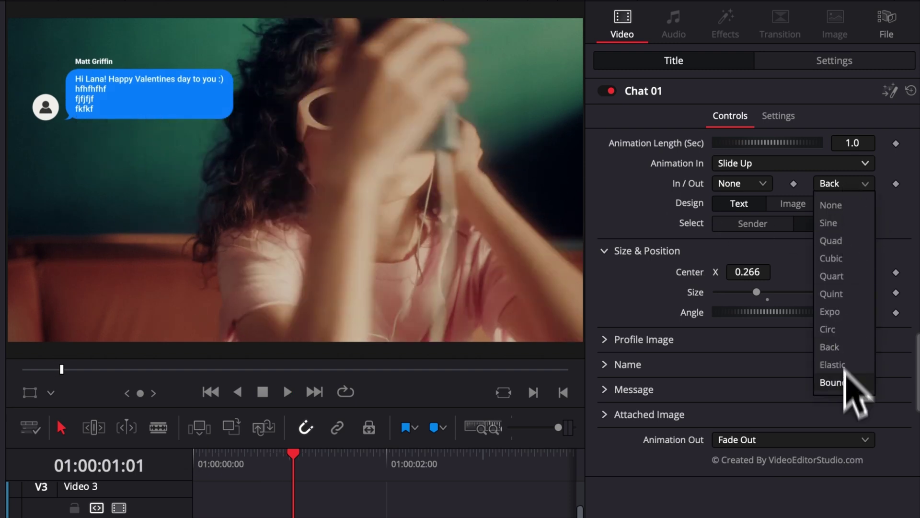
left_click(836, 311)
left_click(190, 462)
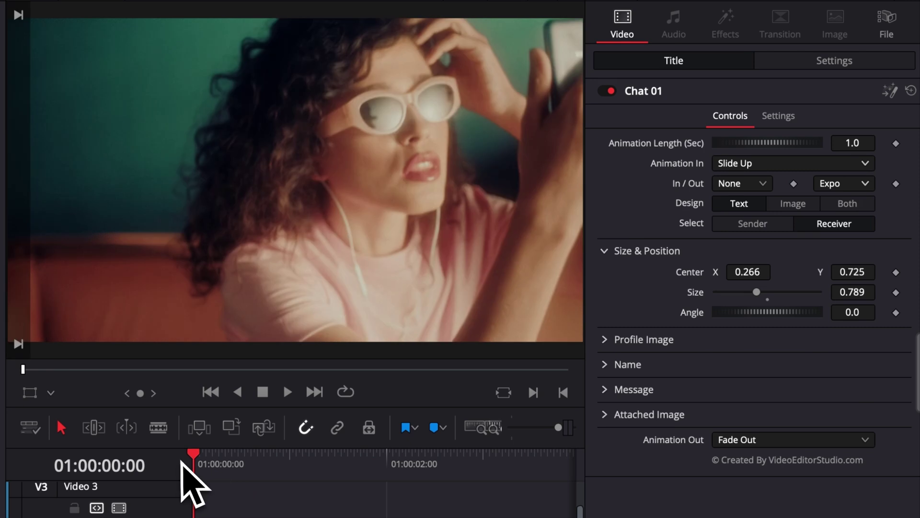
key("space")
key("space")
left_click_drag(286, 455, 194, 463)
key("space")
left_click(605, 251)
left_click(604, 271)
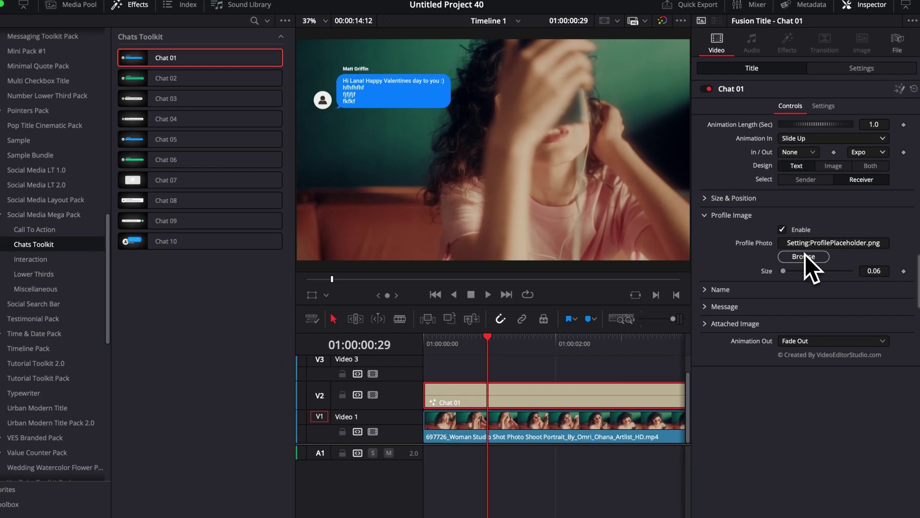
- Set the chat avatar to a photo from the Downloads folder
left_click(805, 256)
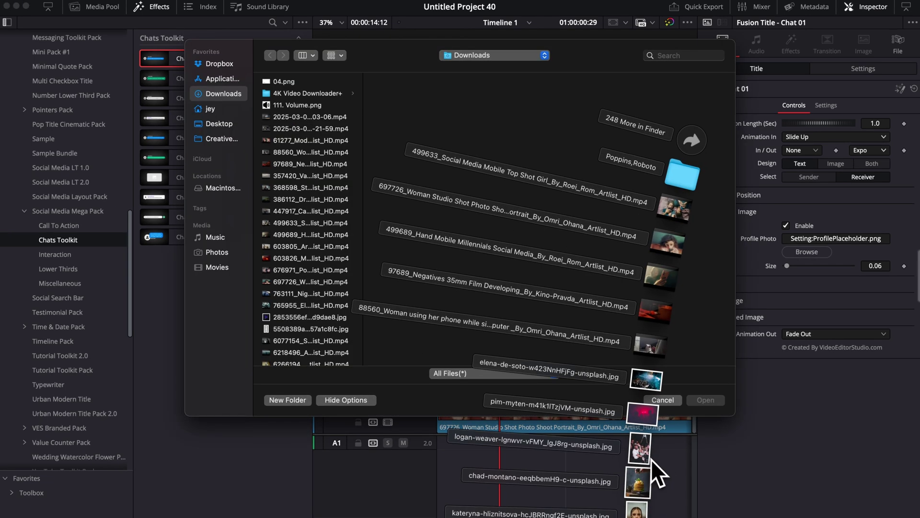
left_click_drag(650, 459, 611, 263)
left_click(705, 400)
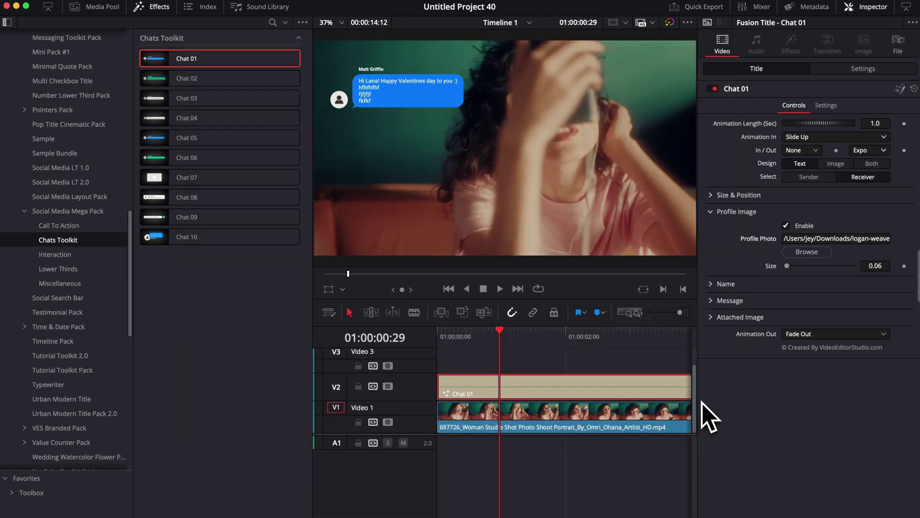
left_click(737, 212)
- Replace the sender name in the Name box with a new name
left_click(719, 230)
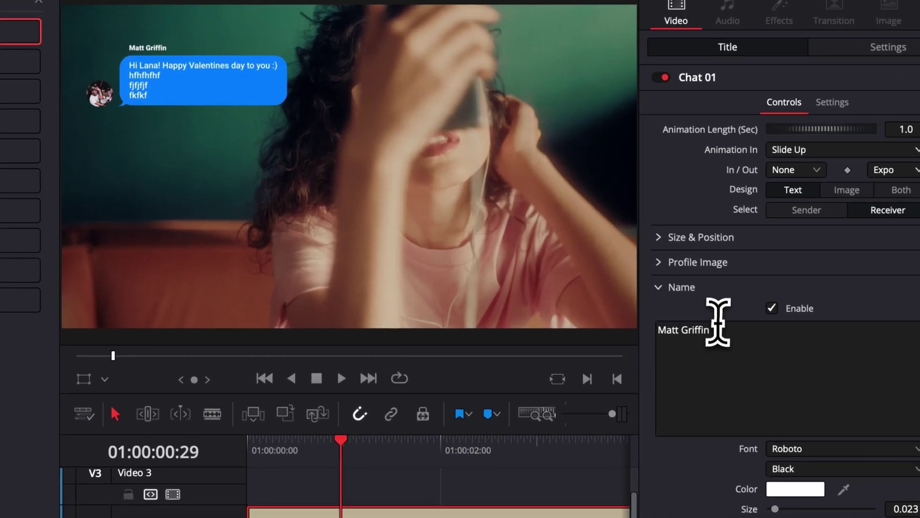
left_click_drag(749, 252, 676, 257)
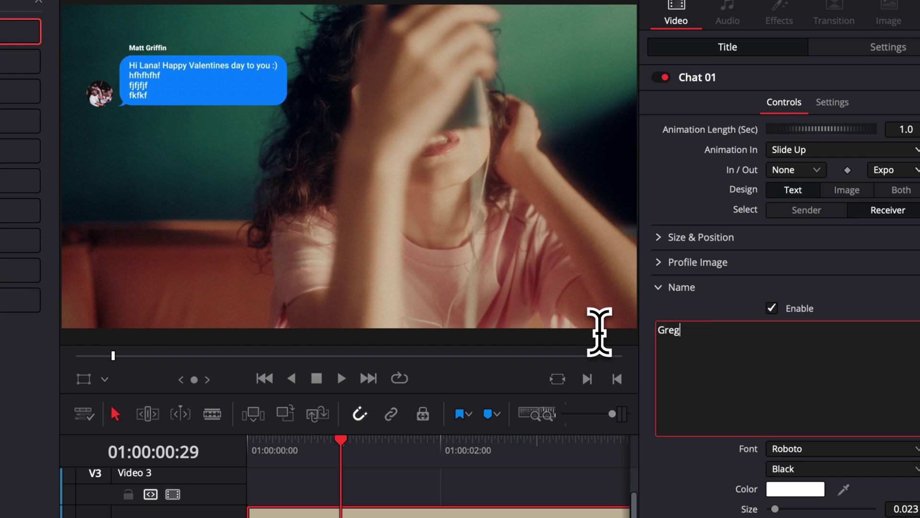
type("Greg")
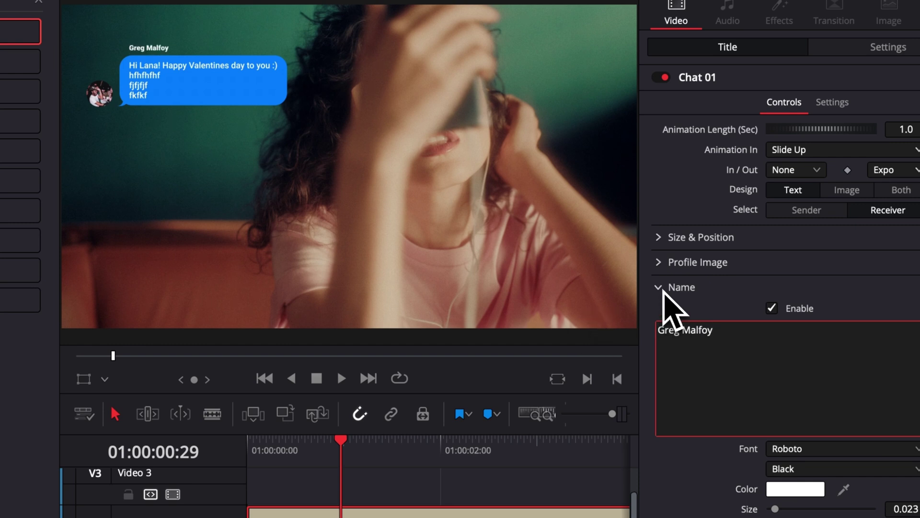
left_click(664, 288)
left_click(669, 311)
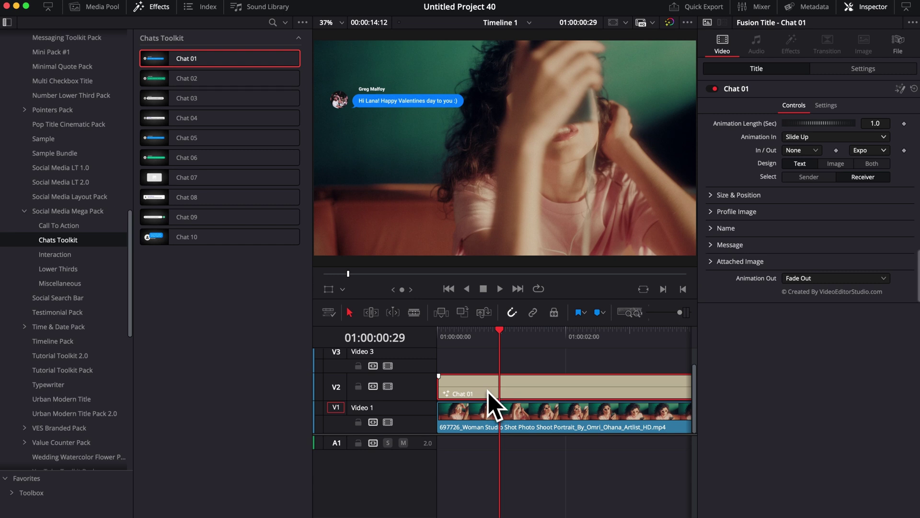
- Duplicate Chat 01 onto track V3, starting slightly later than the original
left_click_drag(488, 384, 507, 356)
left_click_drag(440, 343, 532, 344)
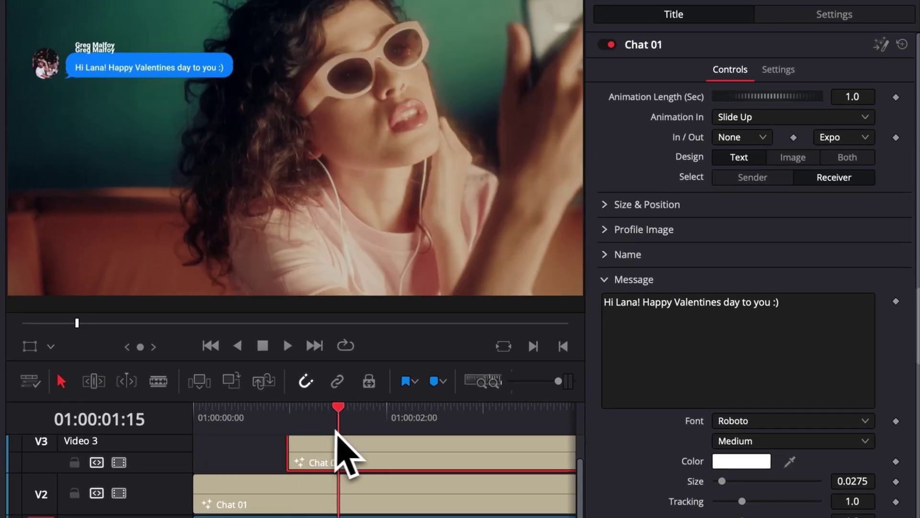
left_click_drag(336, 430, 399, 434)
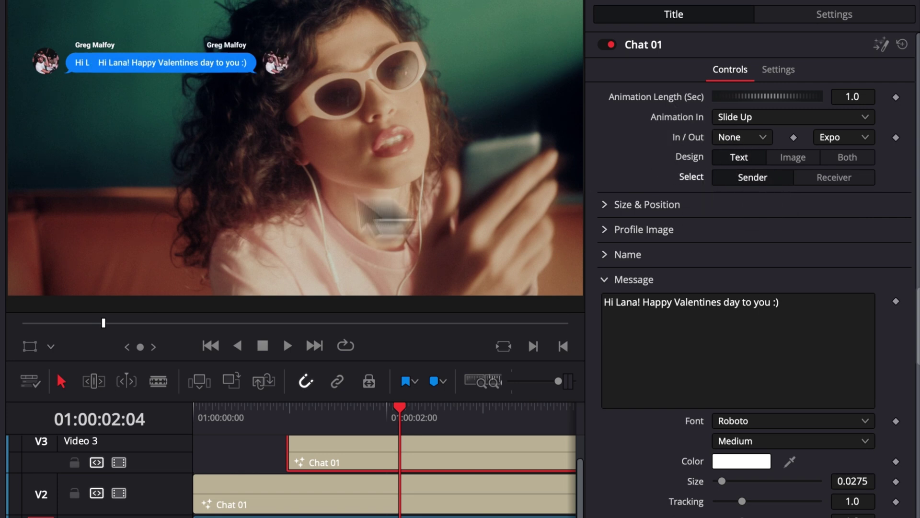
- Adjust the copy's Center X/Y so it sits just below the first bubble
left_click(612, 205)
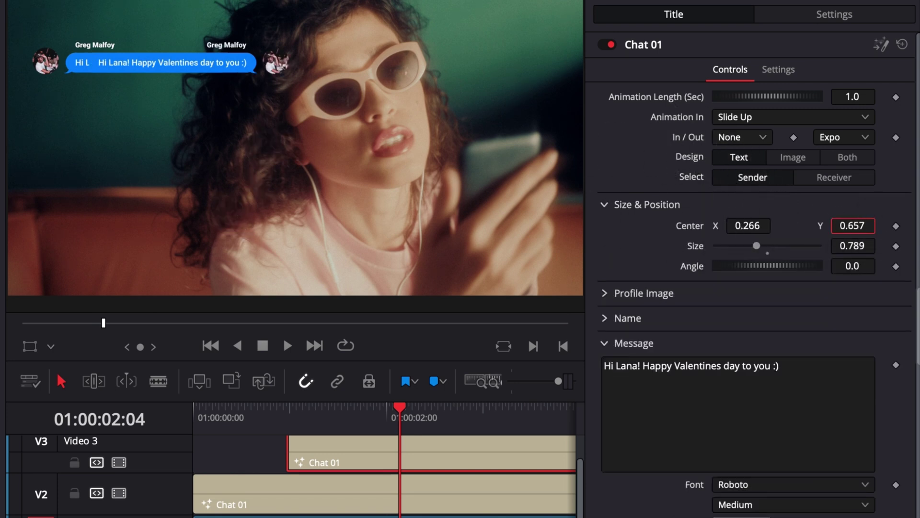
left_click_drag(852, 225, 852, 227)
mouse_move(748, 226)
left_mouse_down()
mouse_move(738, 225)
mouse_move(758, 224)
left_mouse_up()
left_click(811, 204)
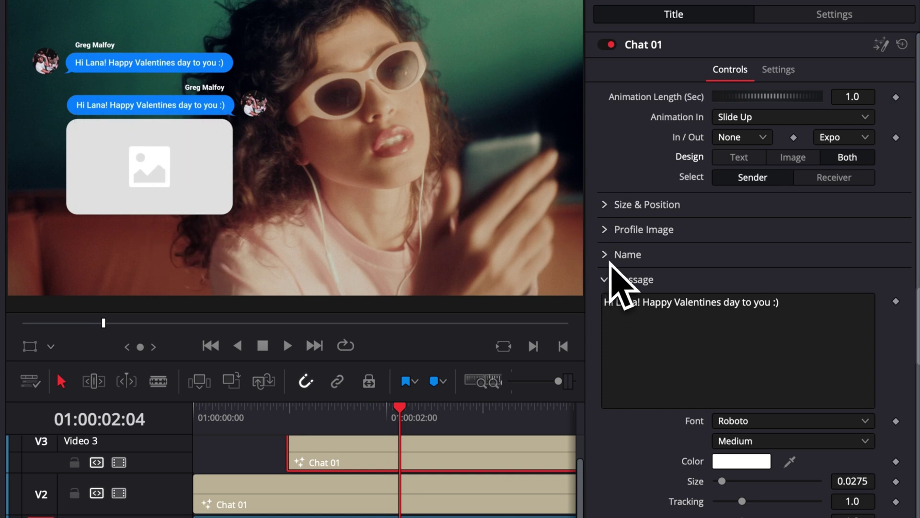
- Replace the second bubble's profile photo with a newly chosen image
left_click(605, 230)
left_click(749, 288)
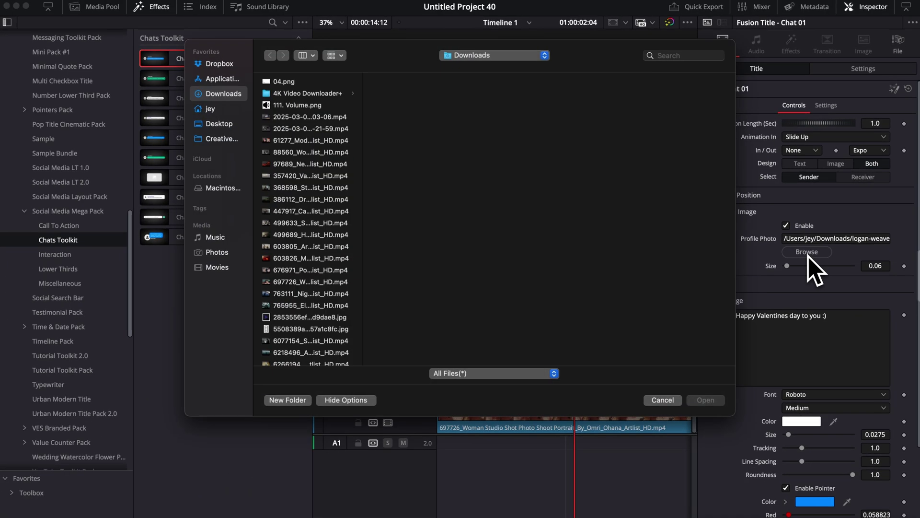
left_click(682, 499)
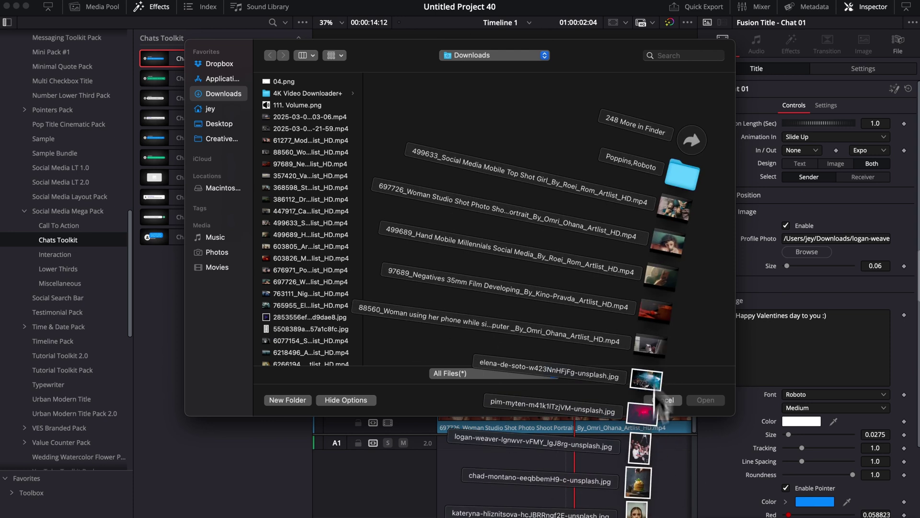
left_click_drag(636, 509, 599, 297)
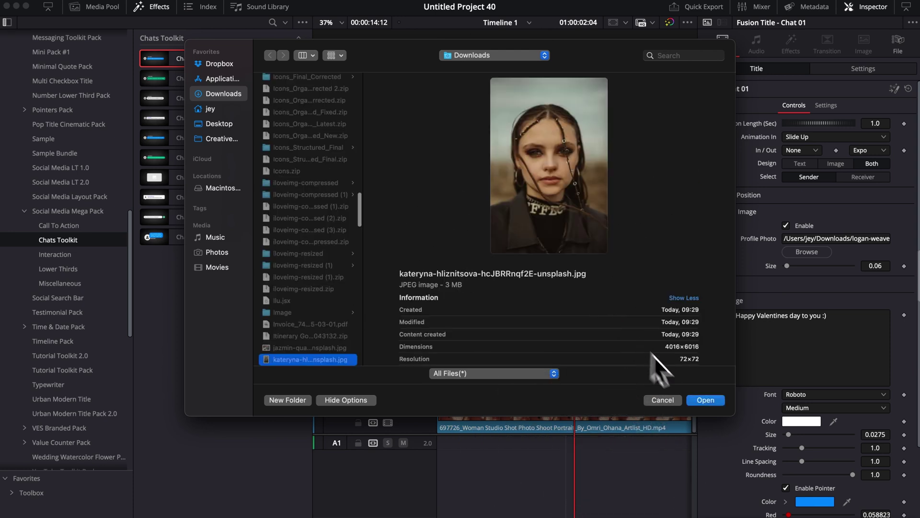
left_click(706, 402)
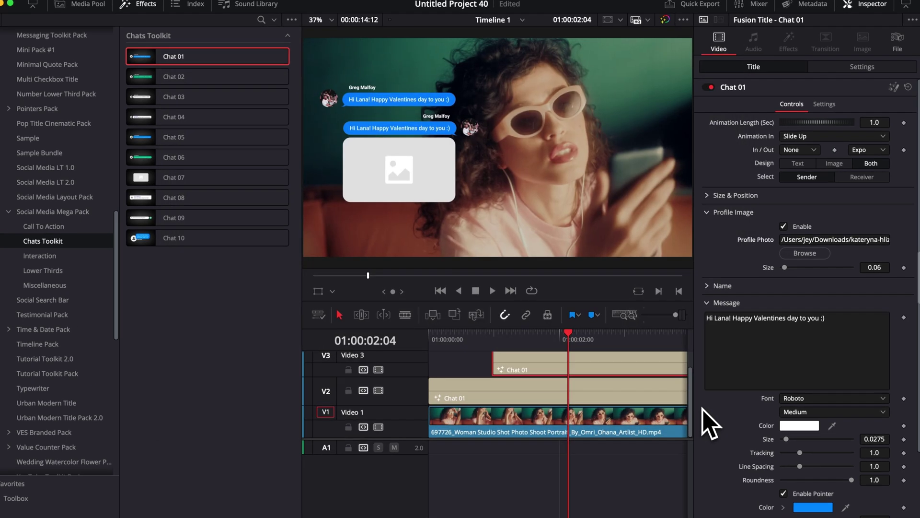
- Replace the bubble's sender name with a new name
left_click(708, 302)
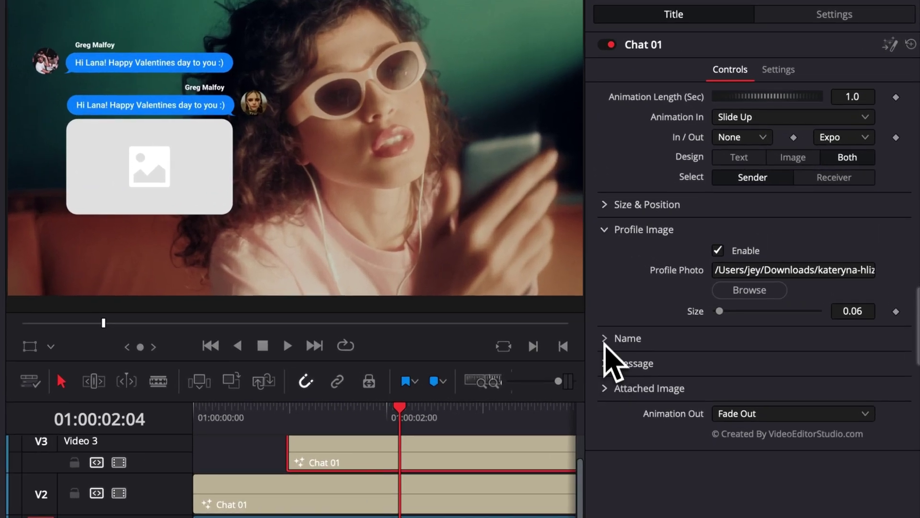
left_click(708, 286)
left_click_drag(692, 389, 545, 388)
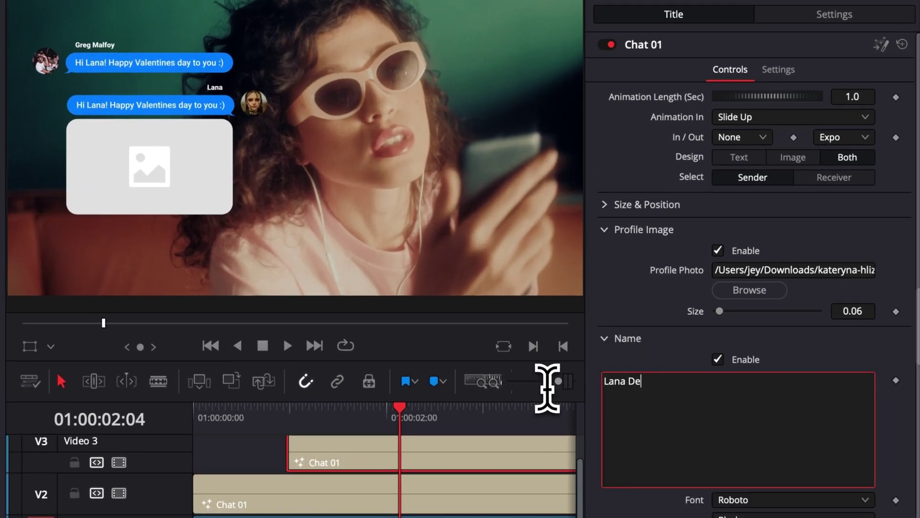
left_click(606, 230)
left_click(616, 261)
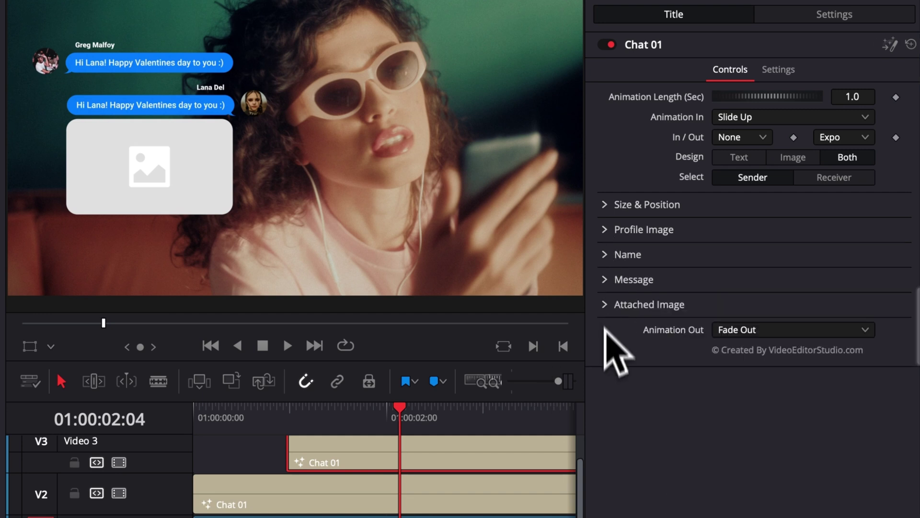
- Change the bubble's message text to 'Thank you!'
left_click(611, 283)
left_click_drag(770, 304, 510, 300)
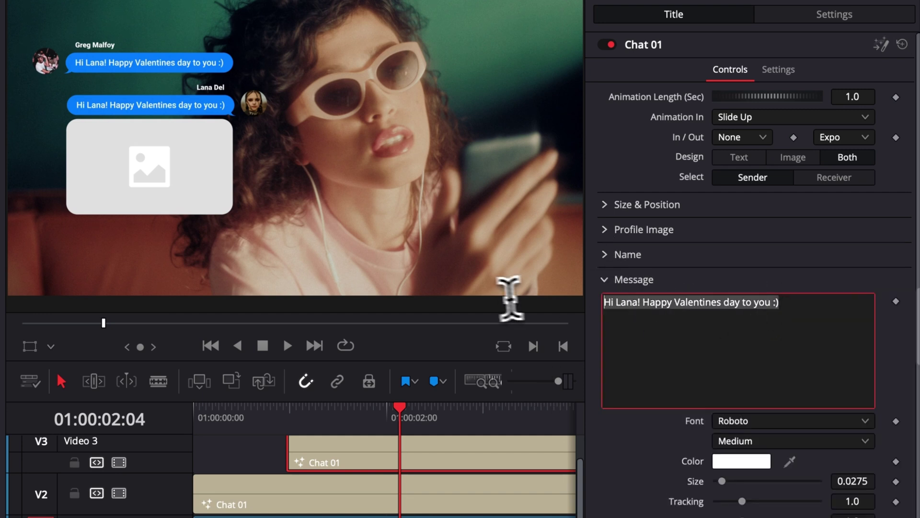
type("TRhank you!")
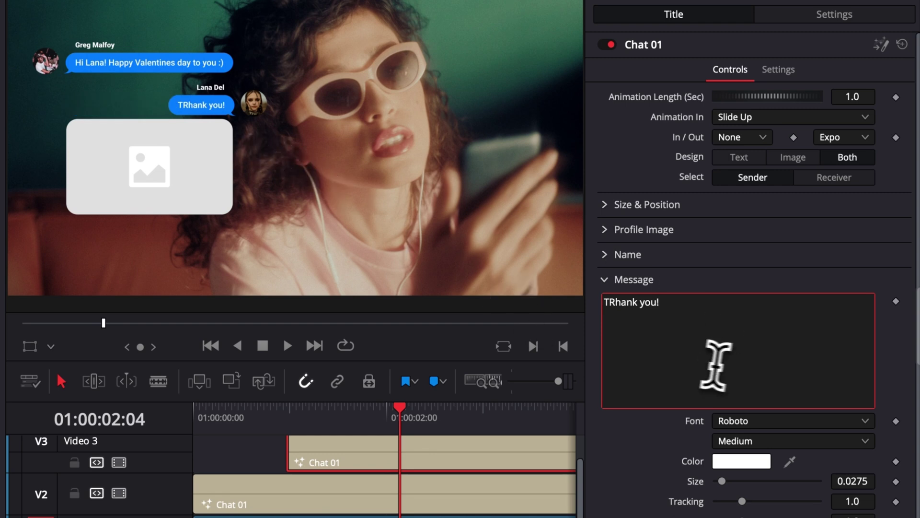
left_click(605, 280)
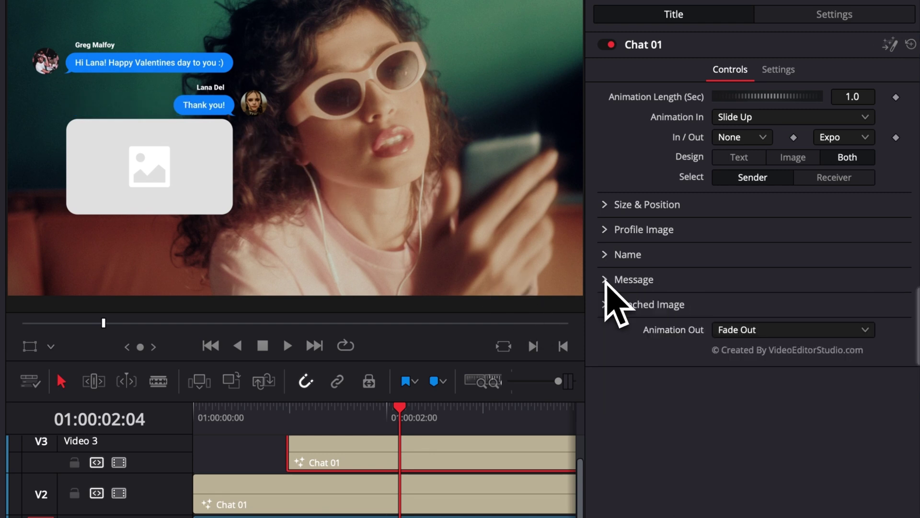
left_click(612, 311)
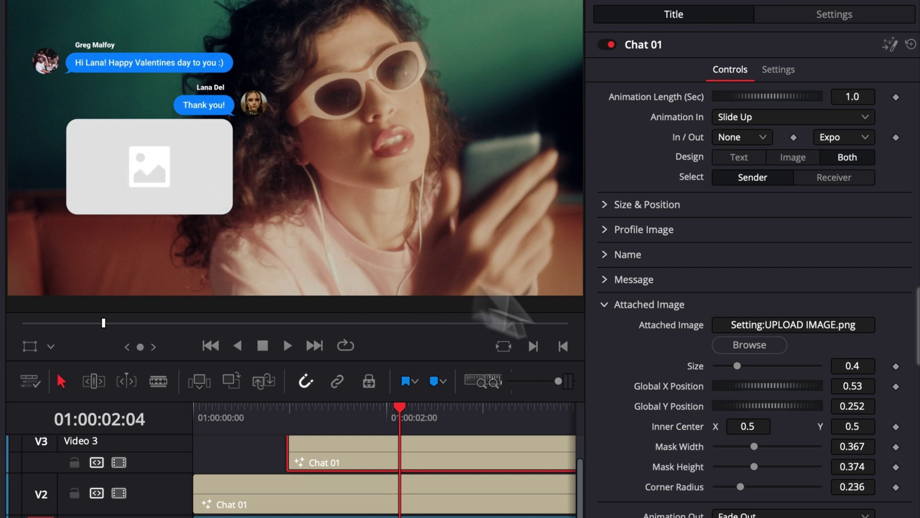
- Swap the placeholder attached image for the concert crowd photo from Downloads, then rewind to the start
left_click(745, 345)
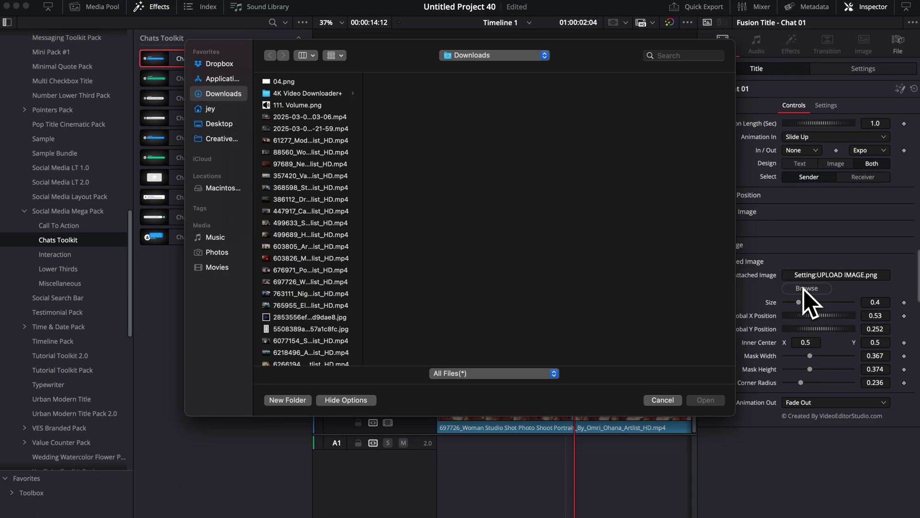
left_click(639, 512)
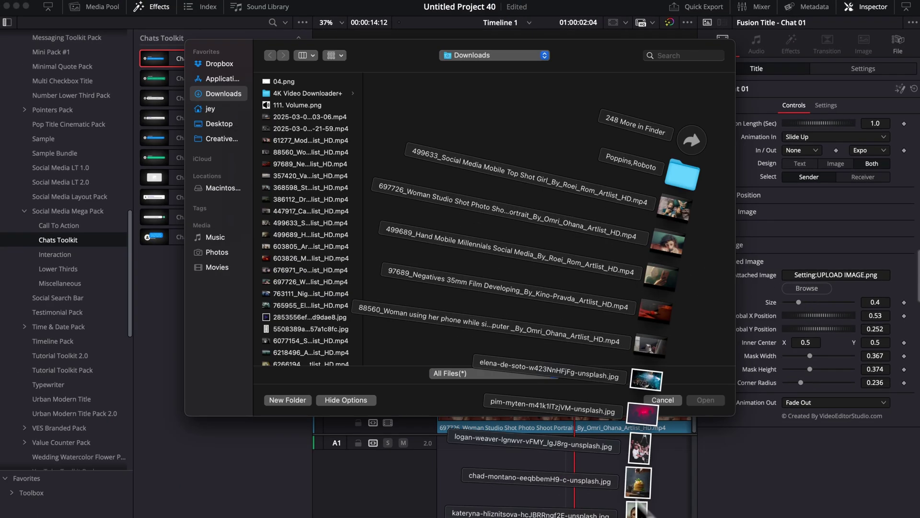
left_click_drag(639, 389, 592, 274)
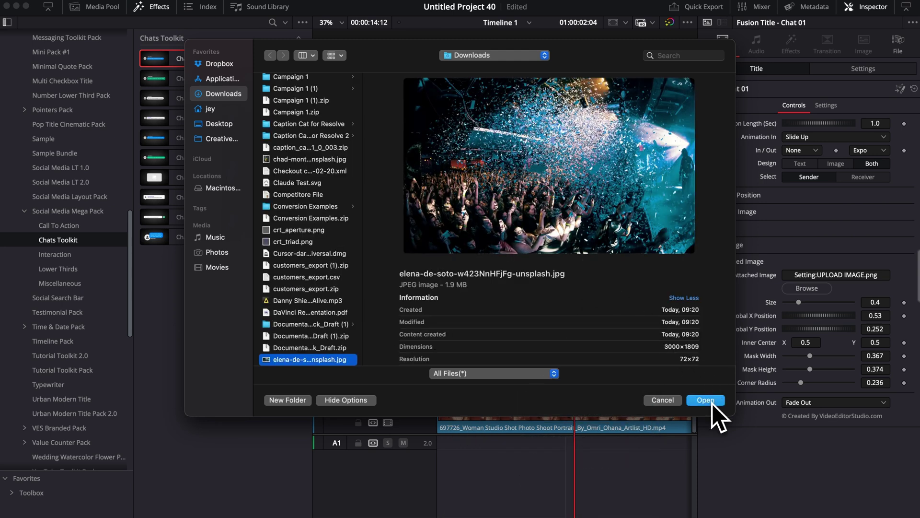
left_click(712, 403)
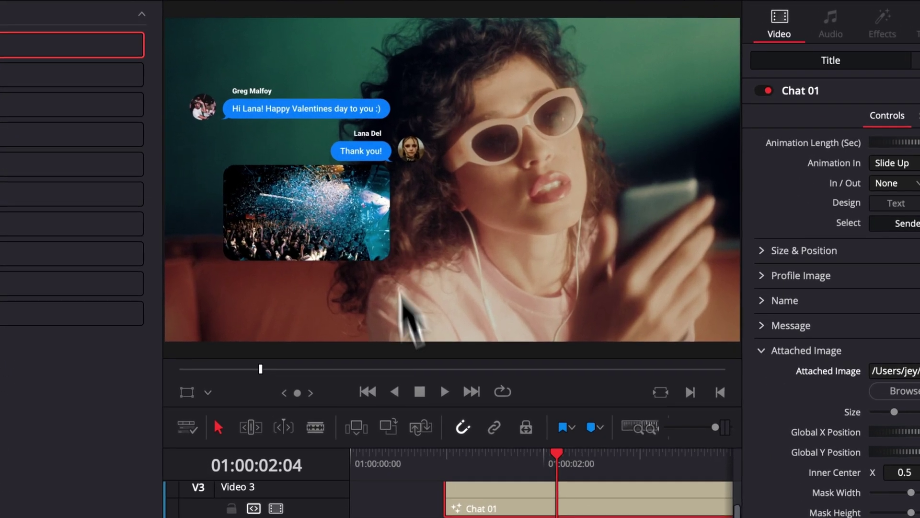
left_click_drag(475, 335, 427, 331)
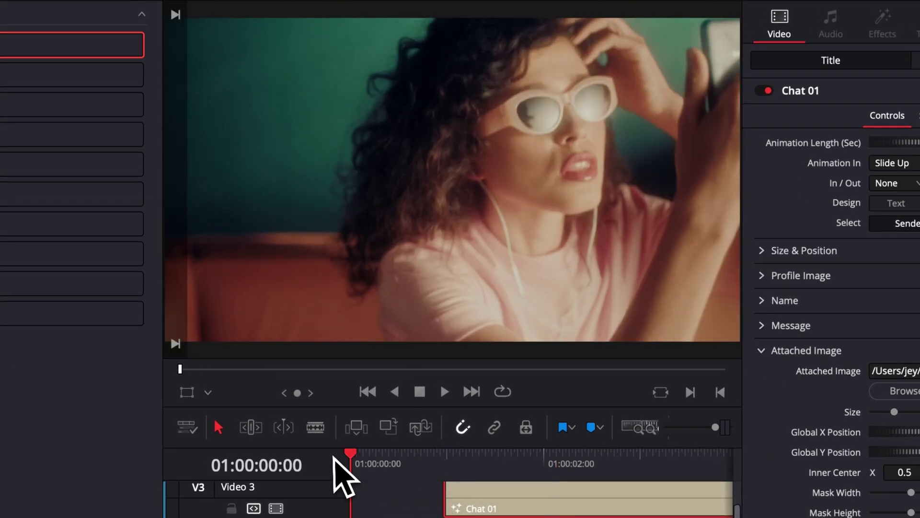
- Play the chat sequence from the start to preview it
key("space")
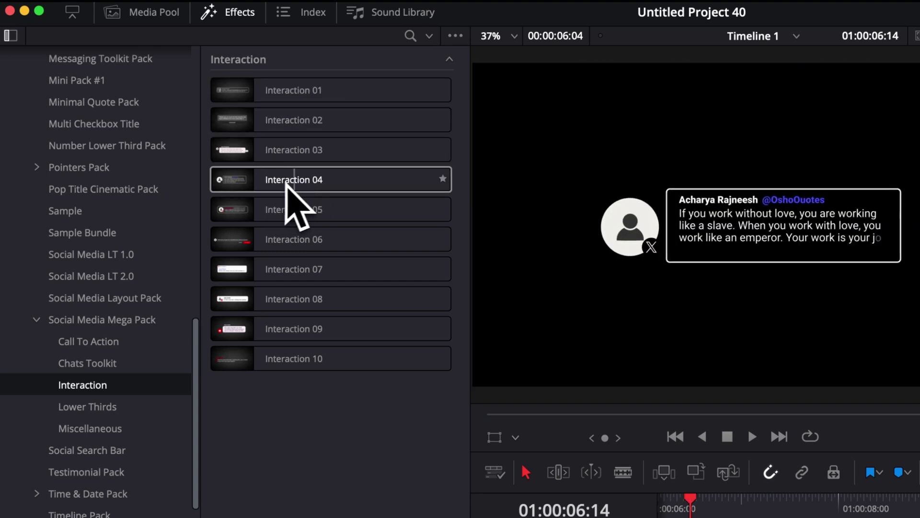
- Place Interaction 04 on track V1 and set its logo badge to YouTube
left_click_drag(316, 181, 728, 517)
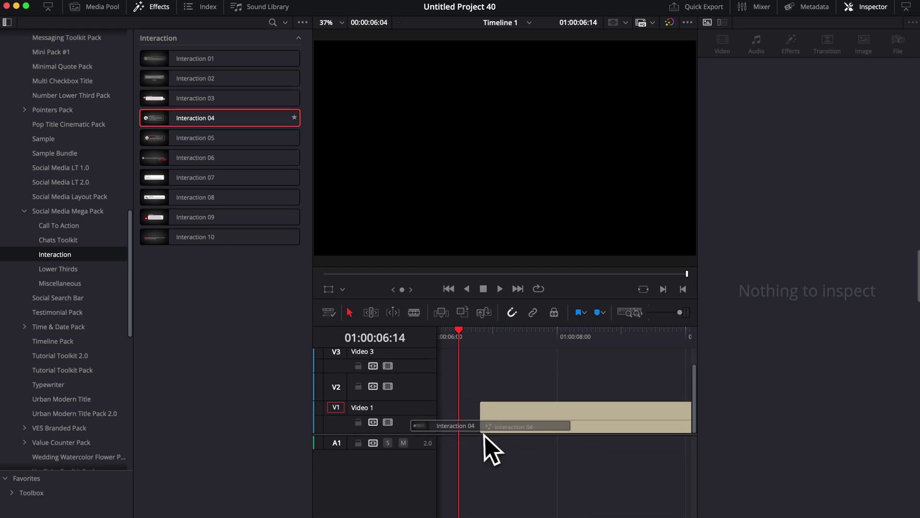
left_click_drag(484, 434, 482, 426)
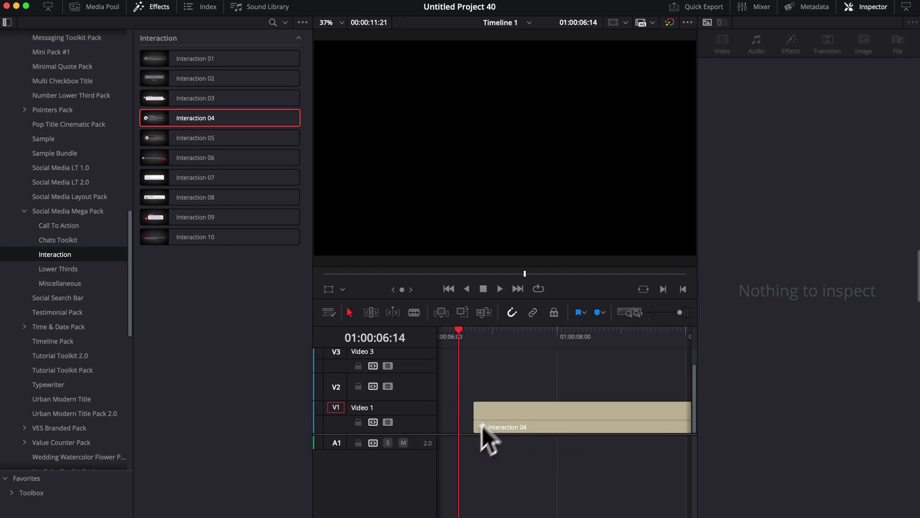
left_click_drag(502, 341, 568, 344)
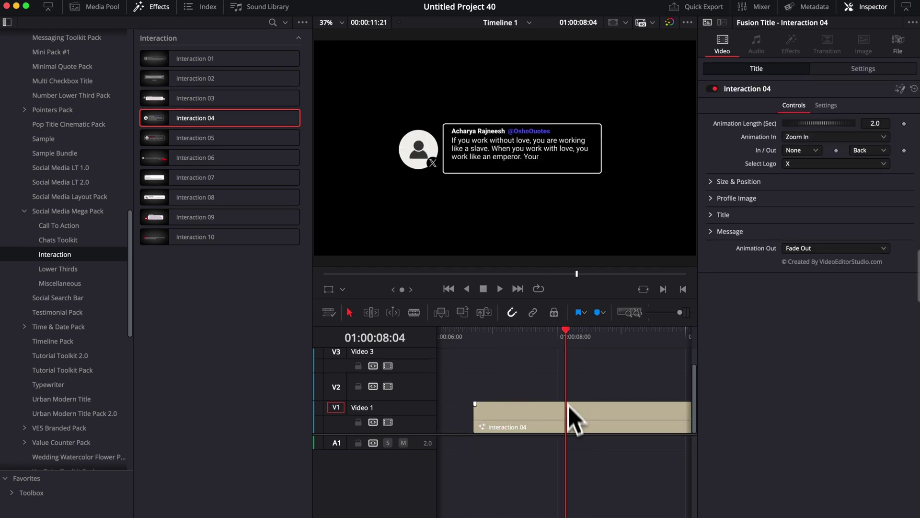
left_click(558, 428)
left_click(816, 164)
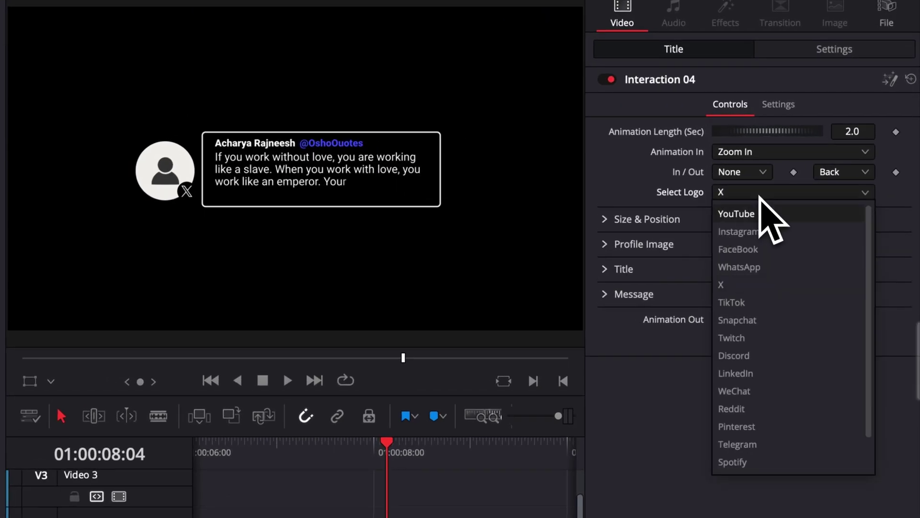
left_click(748, 213)
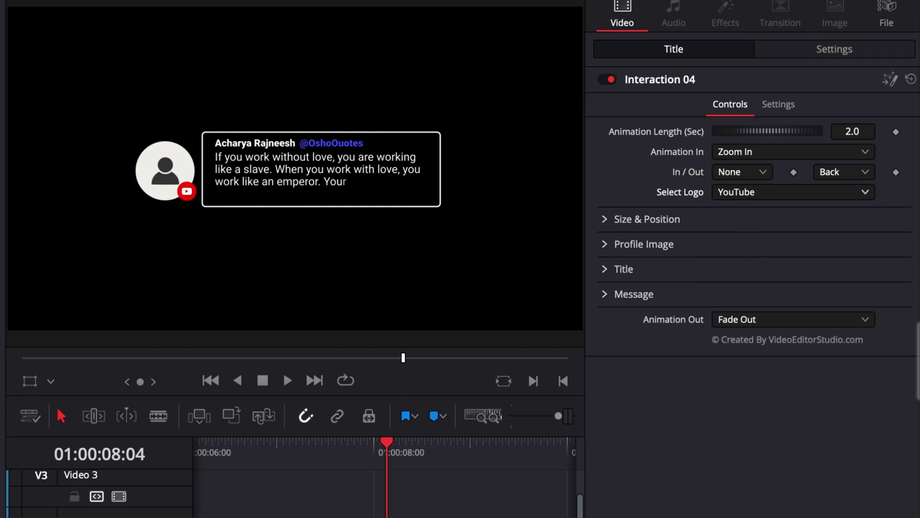
- Cut the post's message down to its first line by deleting lines two to five
left_click(499, 468)
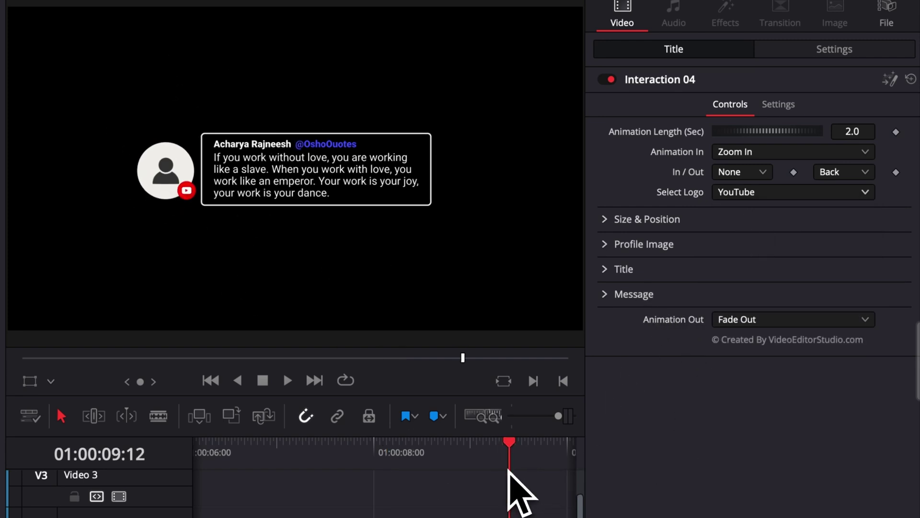
left_click(605, 269)
scroll(643, 445, "down", 4)
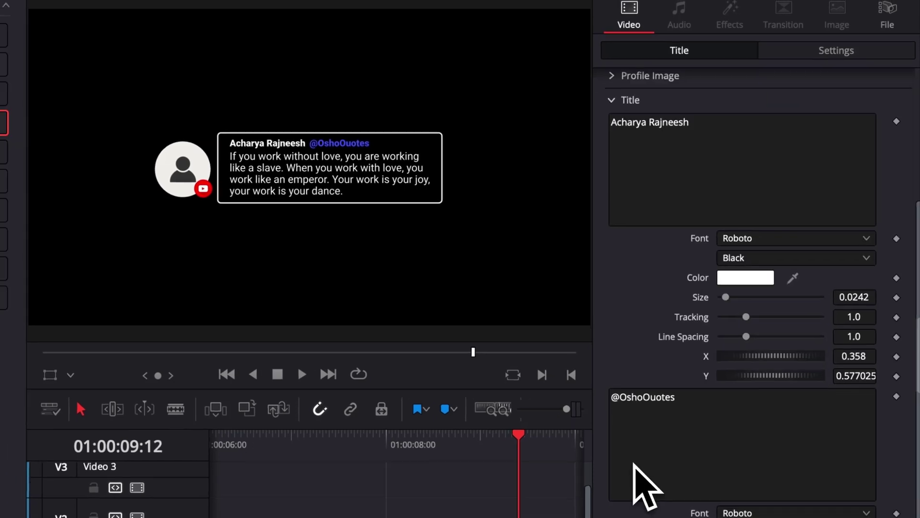
left_click(711, 482)
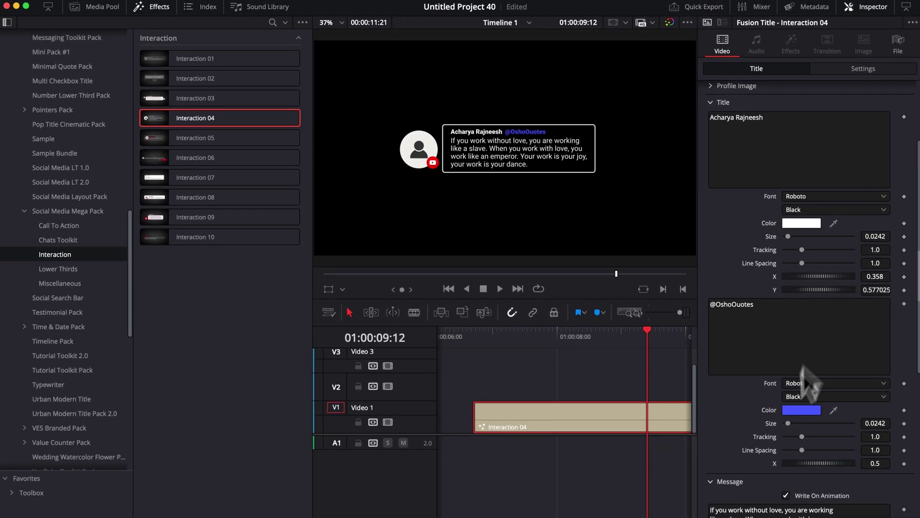
scroll(810, 381, "down", 5)
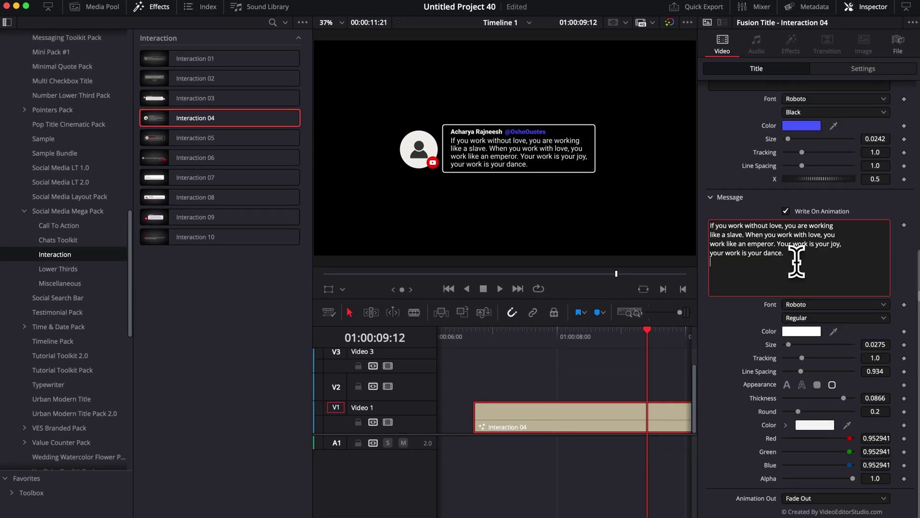
left_click_drag(796, 262, 710, 235)
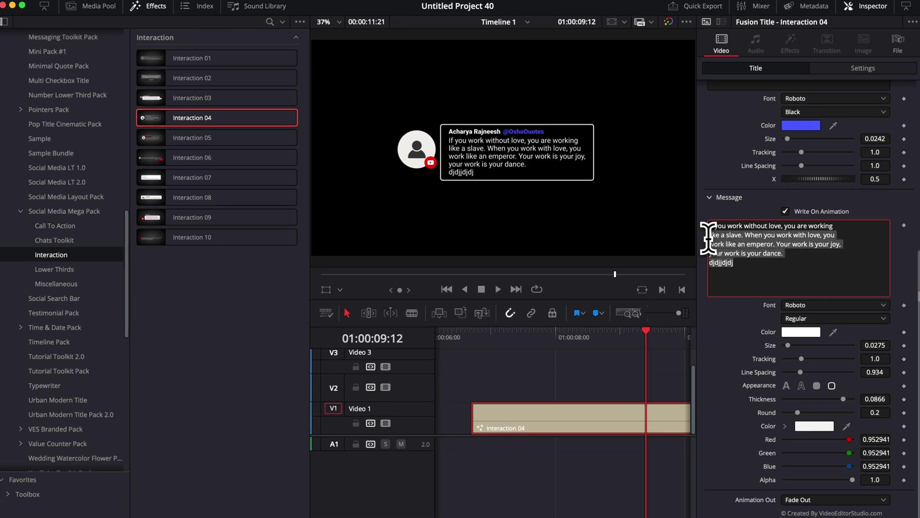
key("BackSpace")
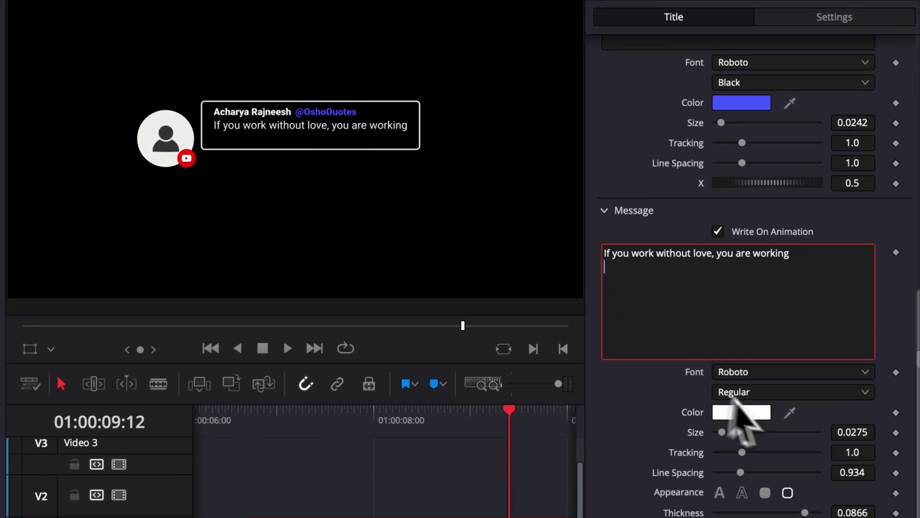
scroll(608, 215, "up", 10)
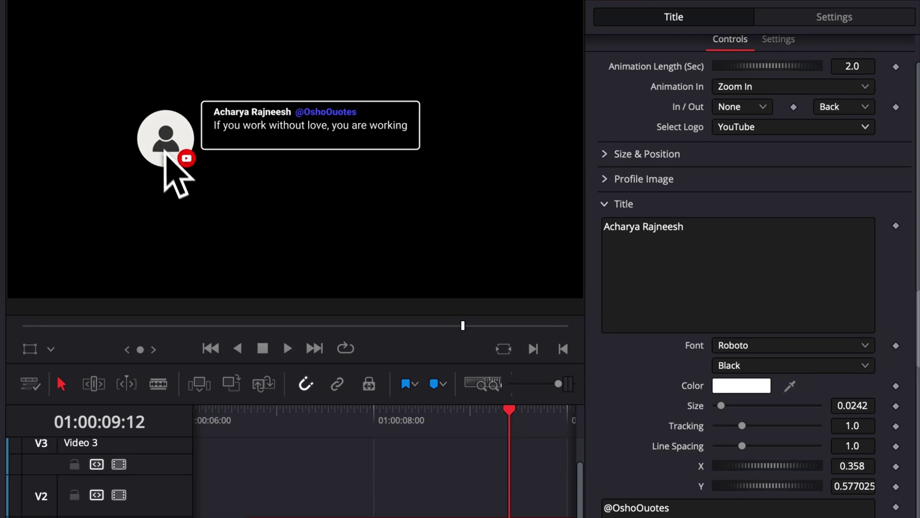
scroll(674, 380, "down", 3)
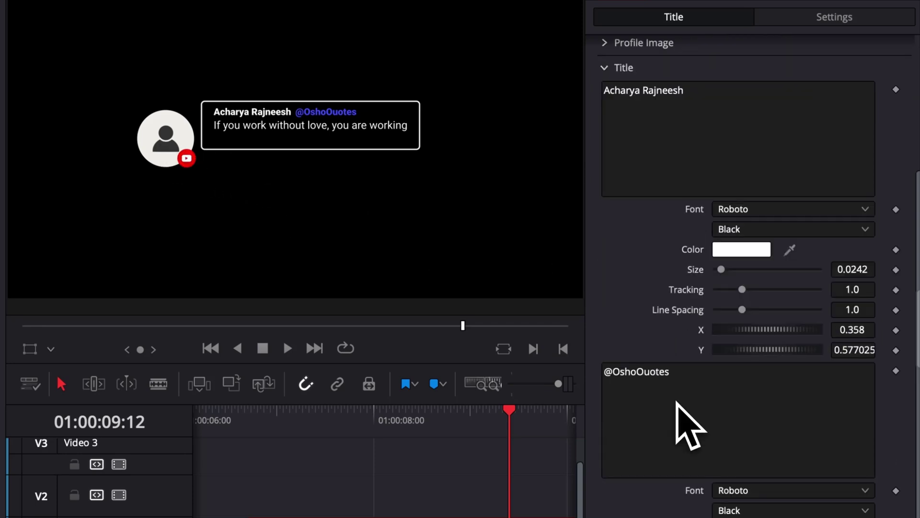
scroll(695, 360, "down", 3)
- Play back the shortened post to preview its write-on animation
key("Up")
key("space")
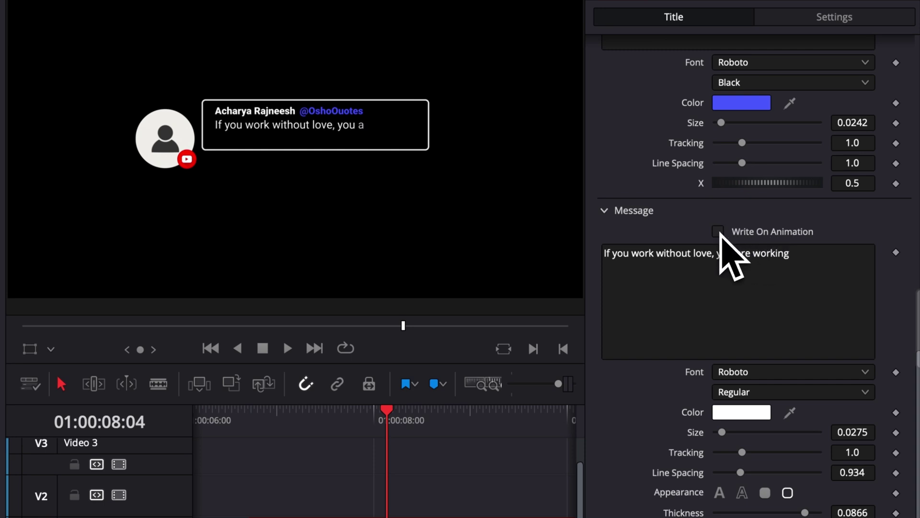
left_click(249, 410)
key("space")
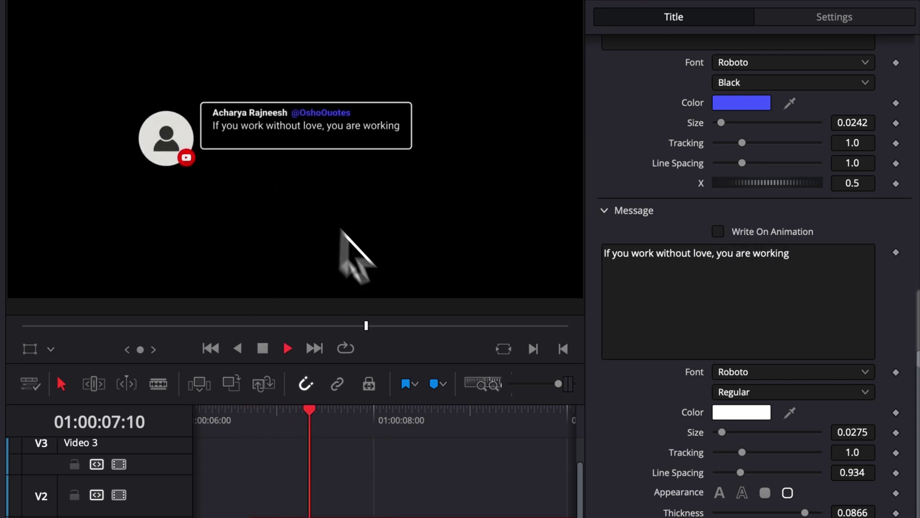
key("space")
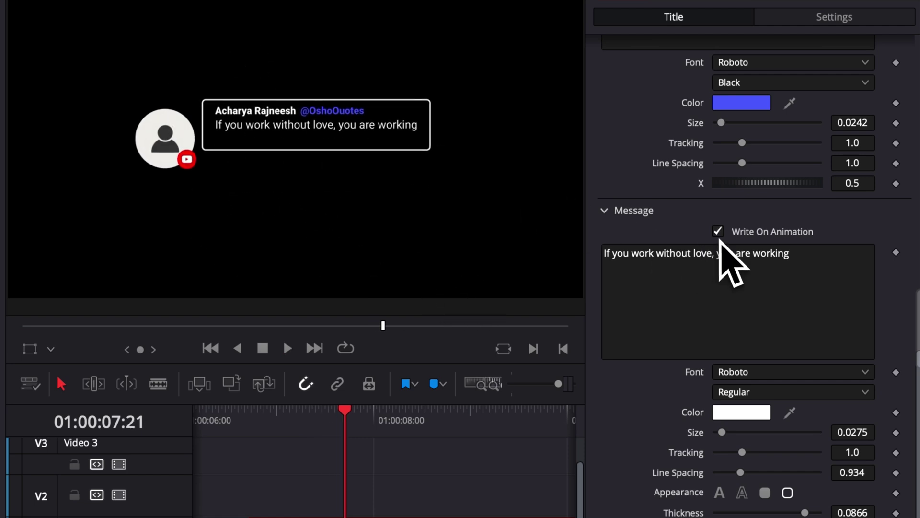
left_click(242, 411)
left_click(287, 348)
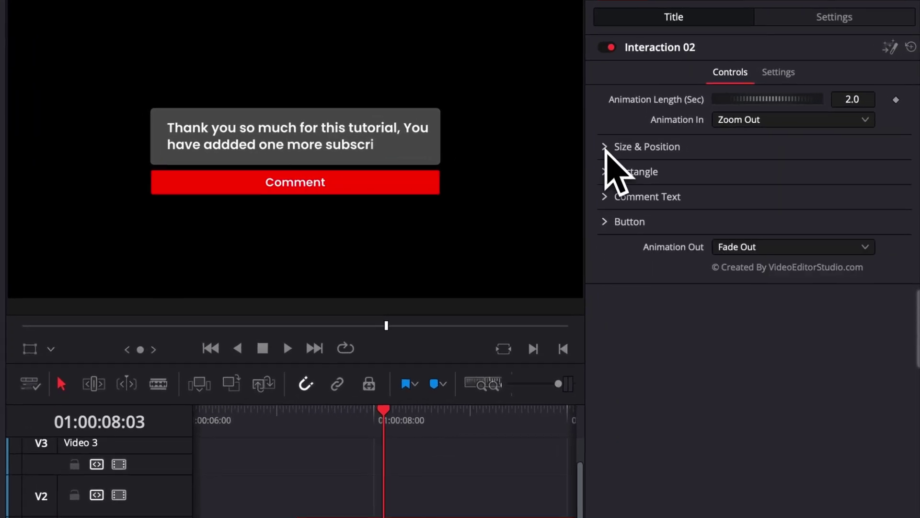
left_click(605, 173)
left_click(604, 173)
left_click(604, 173)
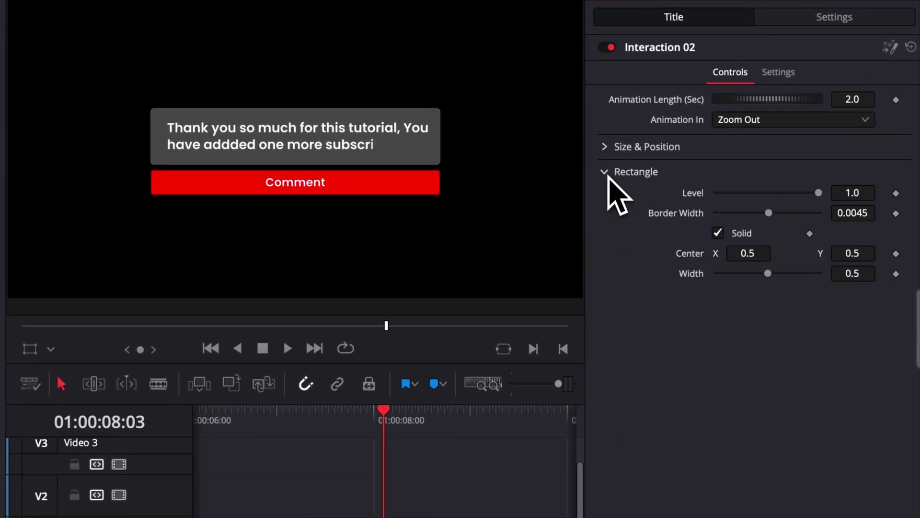
left_click(604, 172)
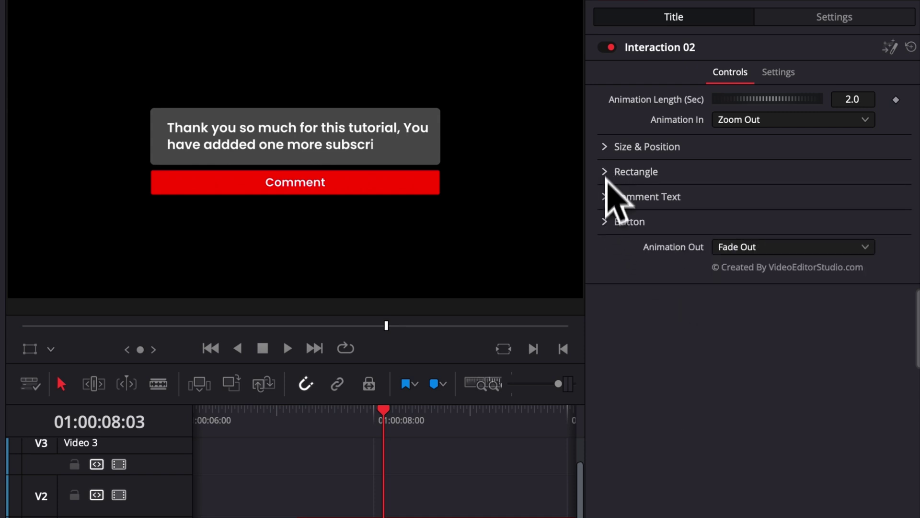
left_click(605, 195)
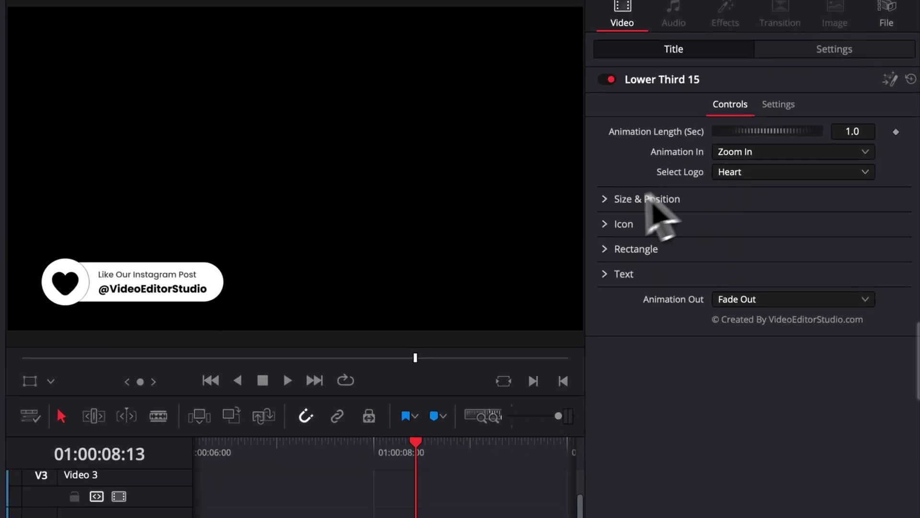
- Switch the Lower Third 15 logo to a bell
left_click(786, 173)
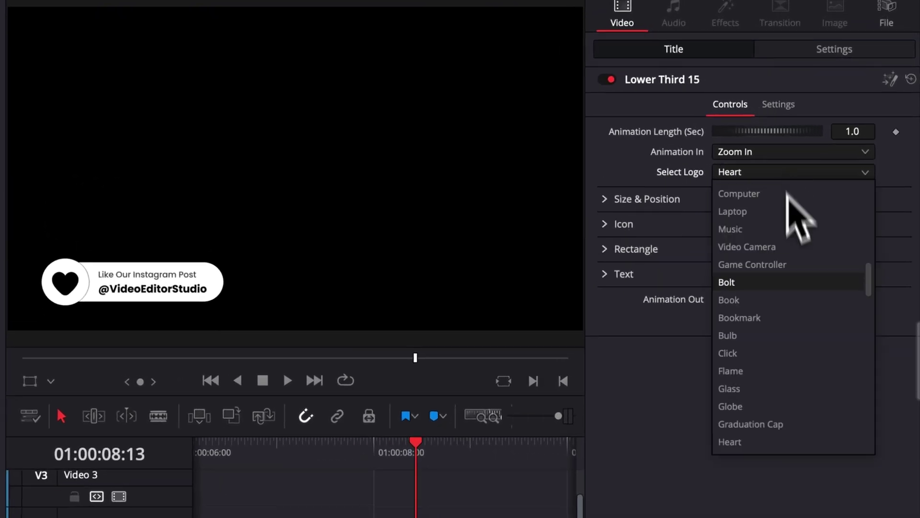
scroll(807, 307, "up", 10)
scroll(804, 290, "down", 4)
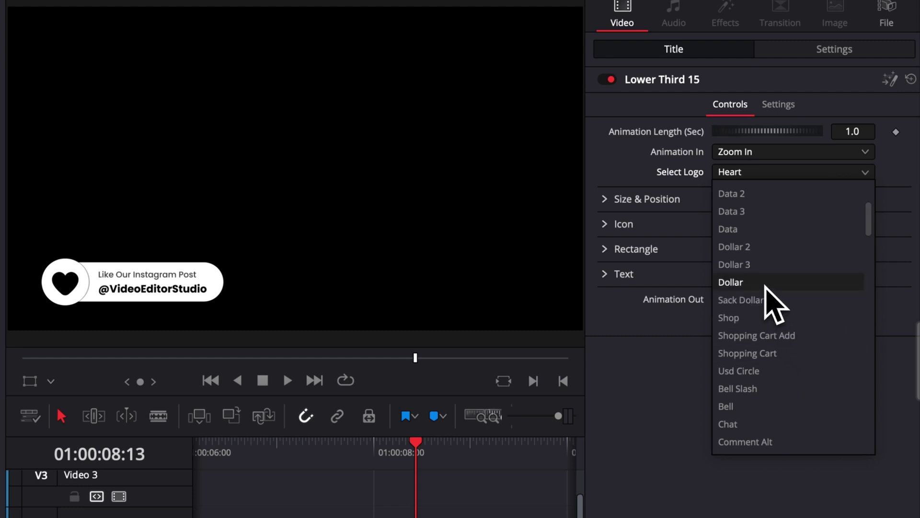
left_click(764, 283)
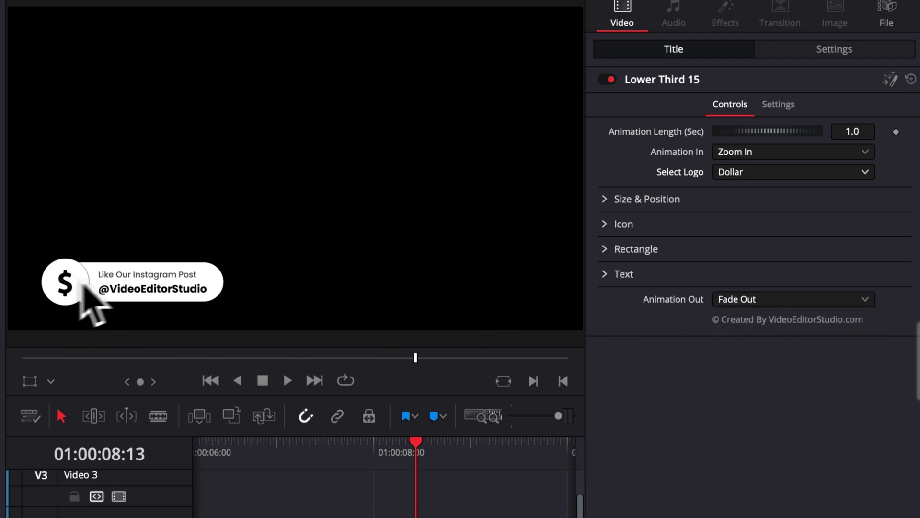
left_click(791, 172)
scroll(749, 329, "down", 3)
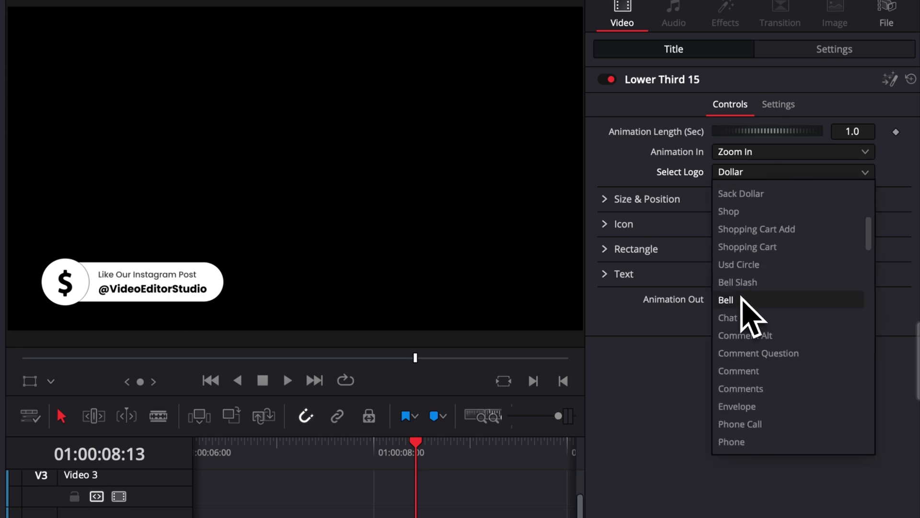
left_click(741, 299)
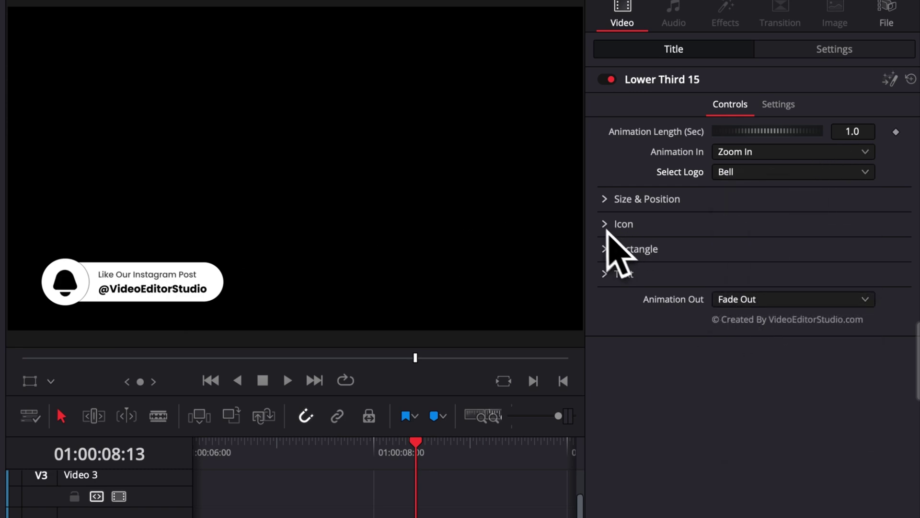
- Shrink the icon to 0.966 and colour the bell dark red
left_click(607, 225)
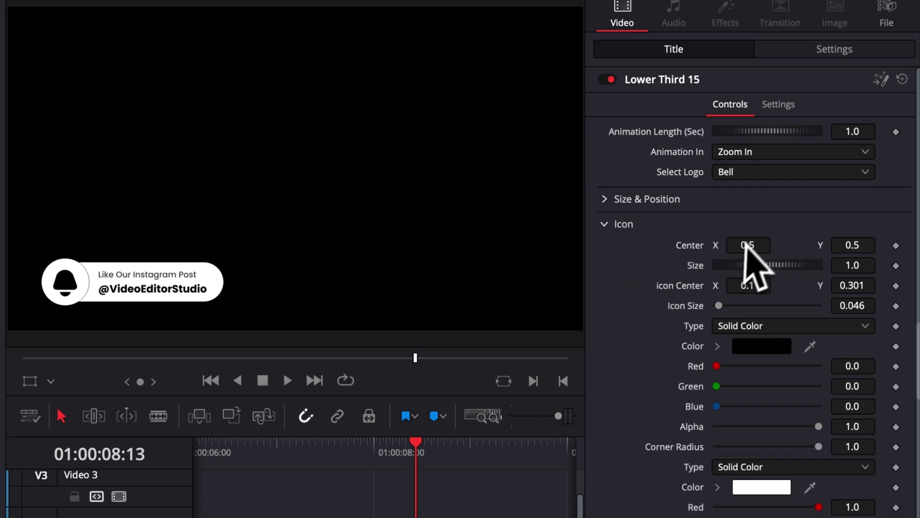
scroll(704, 287, "down", 2)
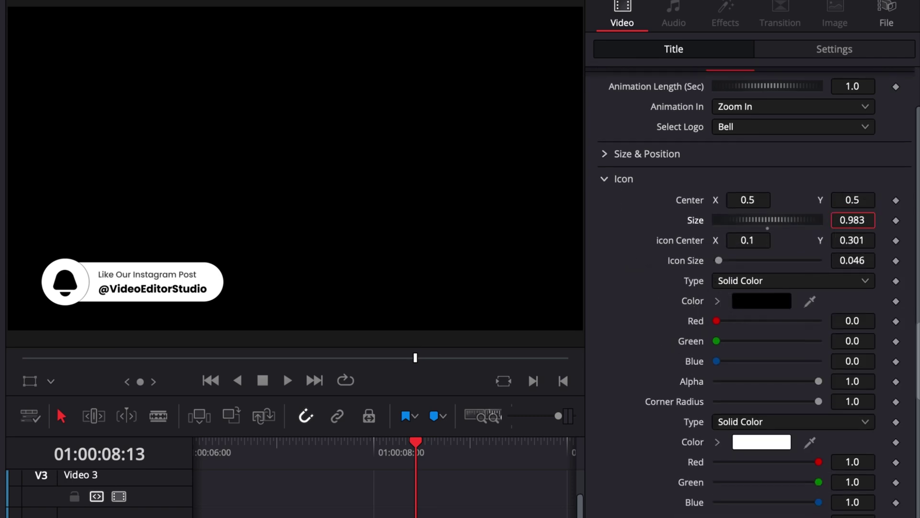
left_click_drag(852, 220, 844, 220)
left_click(762, 300)
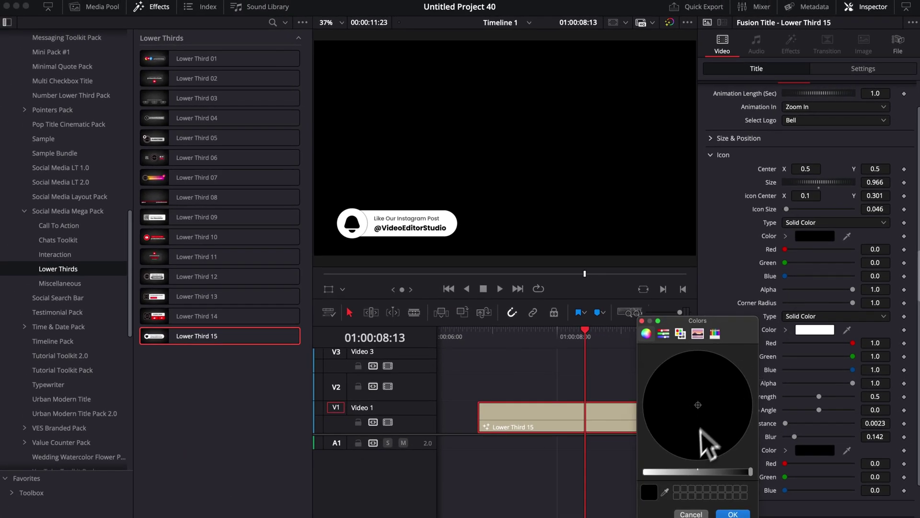
left_click(735, 397)
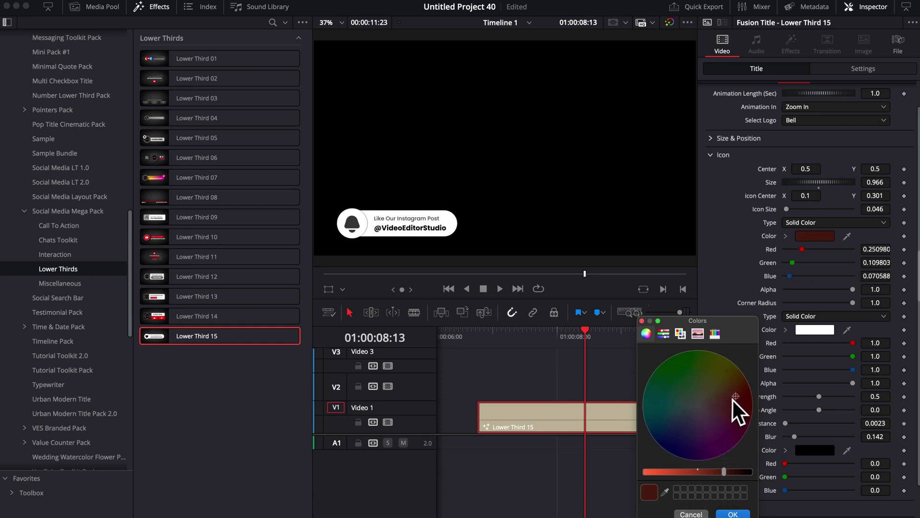
left_click(733, 514)
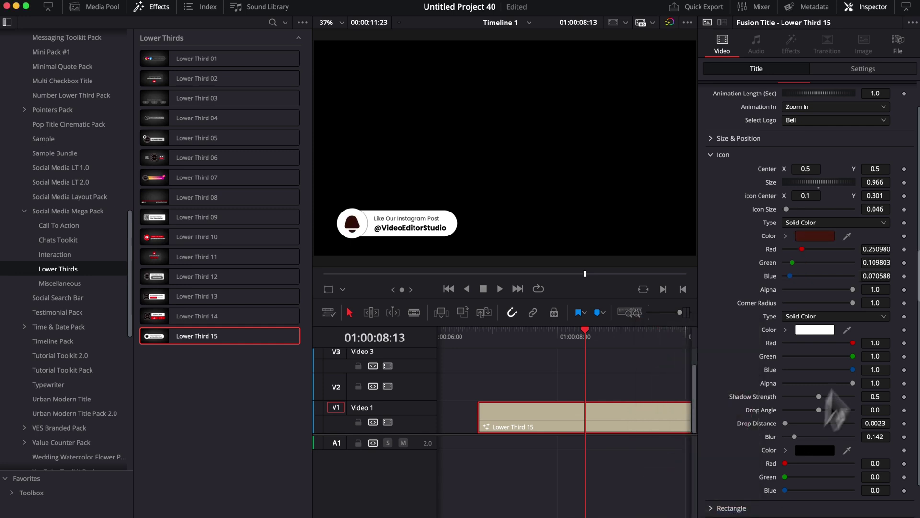
- Colour the circle behind the bell a deep dark red
scroll(834, 266, "down", 2)
left_click(815, 289)
left_click(735, 389)
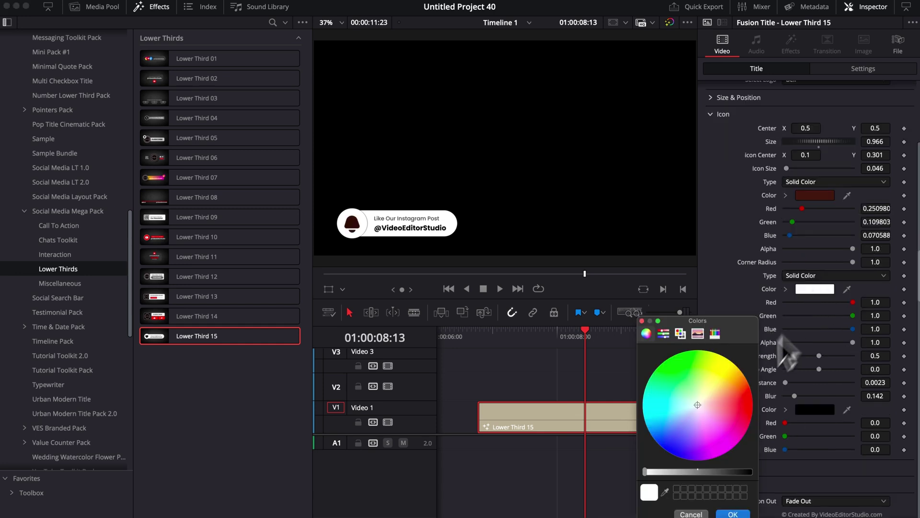
left_click_drag(723, 472, 732, 477)
left_click(733, 514)
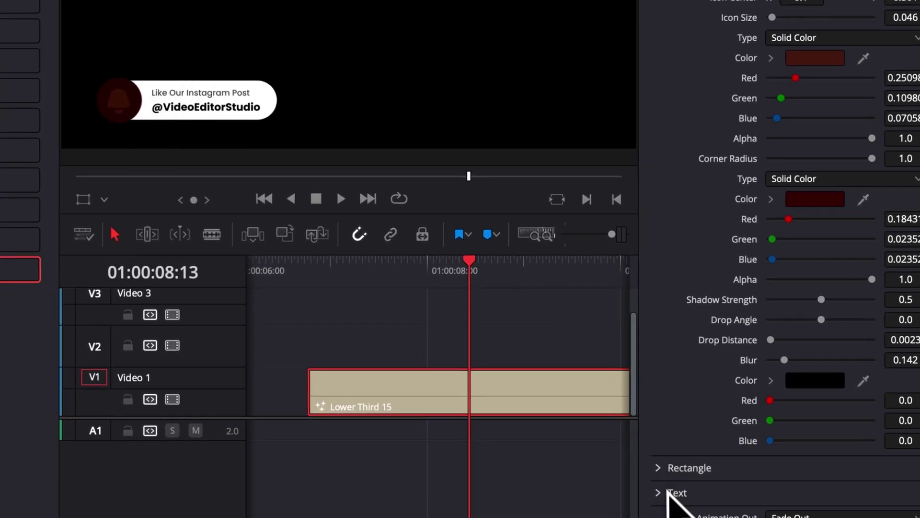
scroll(729, 184, "up", 3)
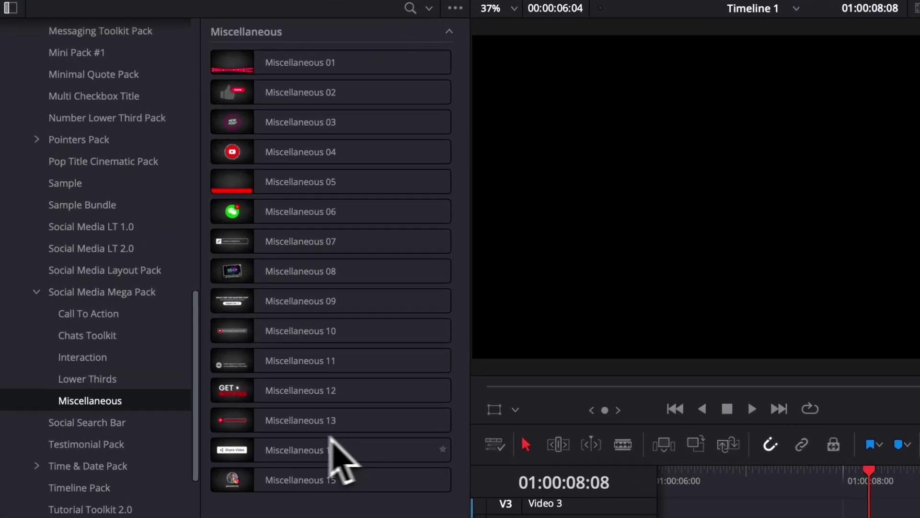
- Add Miscellaneous 14 to V1, set its button logo to Clock, and play it from 01:00:06:26
mouse_move(270, 458)
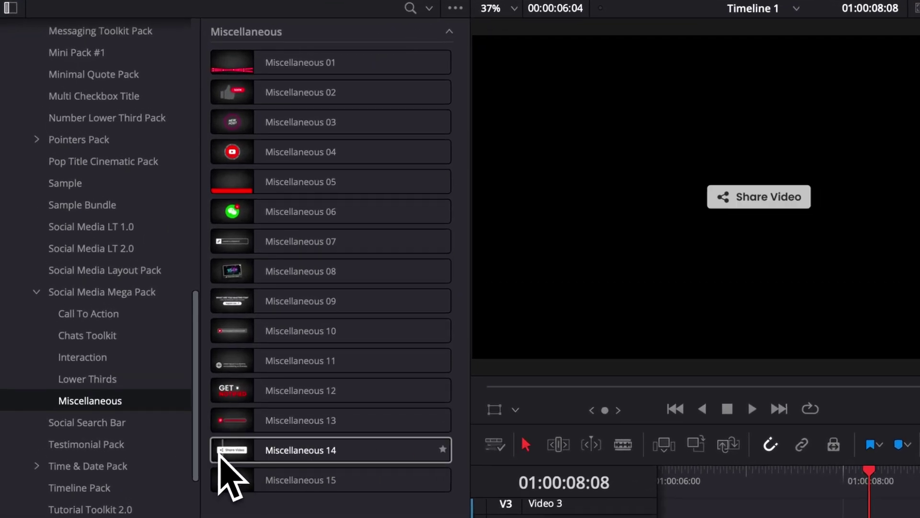
left_click_drag(268, 455, 491, 424)
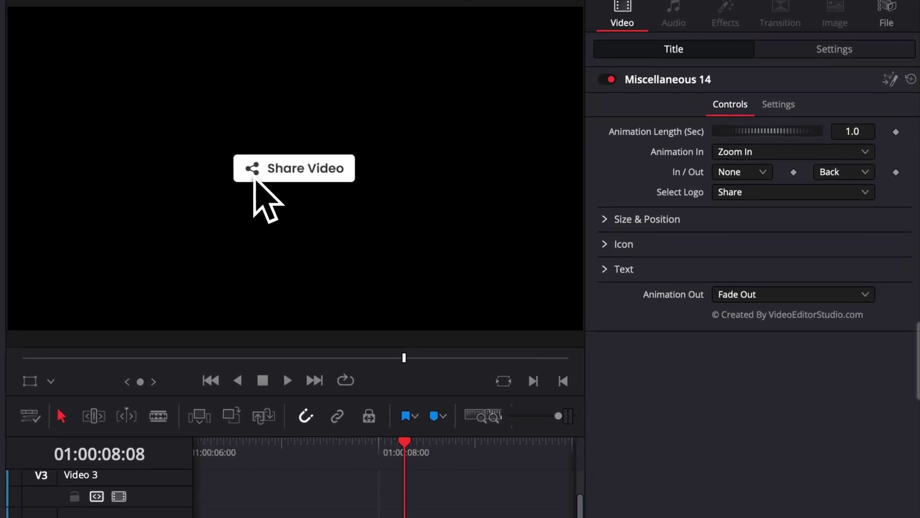
left_click(730, 193)
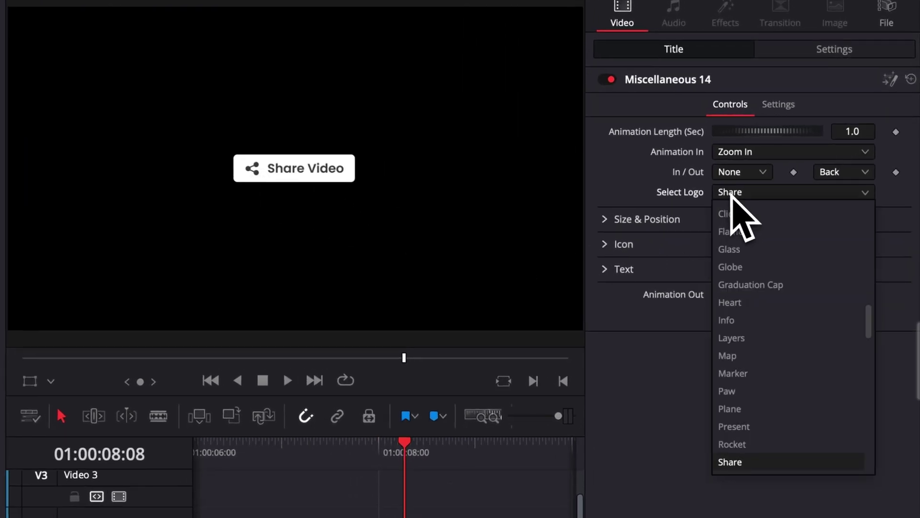
left_click(732, 302)
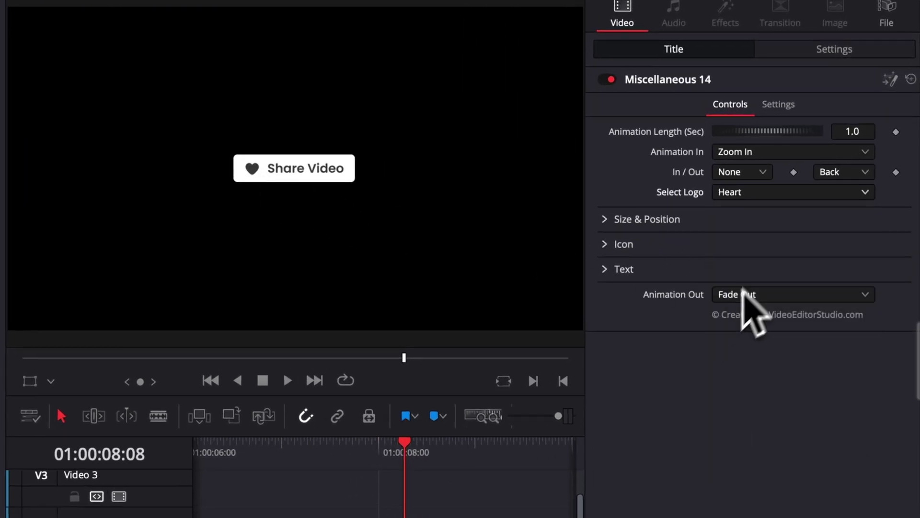
left_click(756, 196)
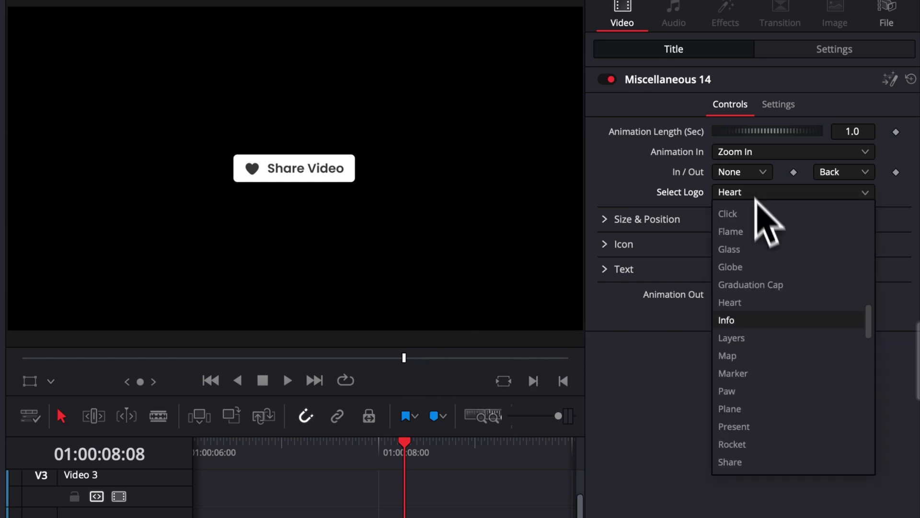
scroll(770, 377, "down", 5)
left_click(734, 373)
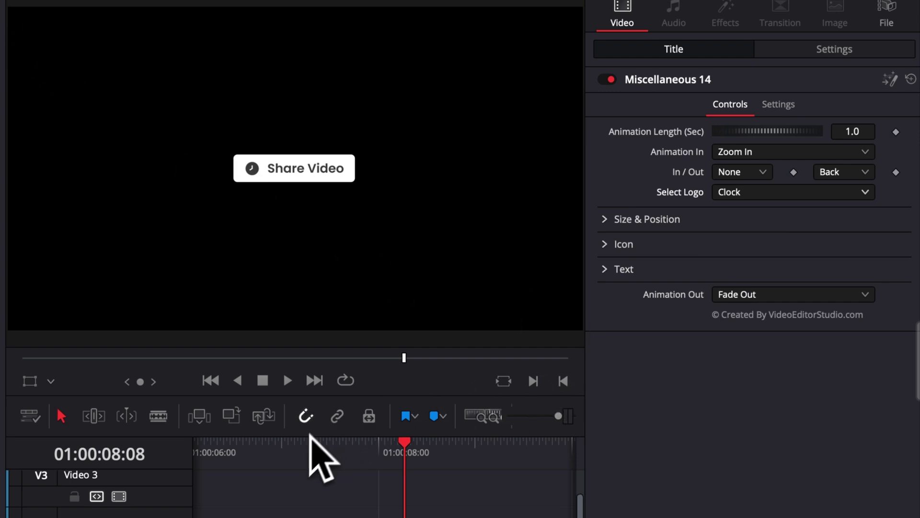
left_click(276, 441)
key("space")
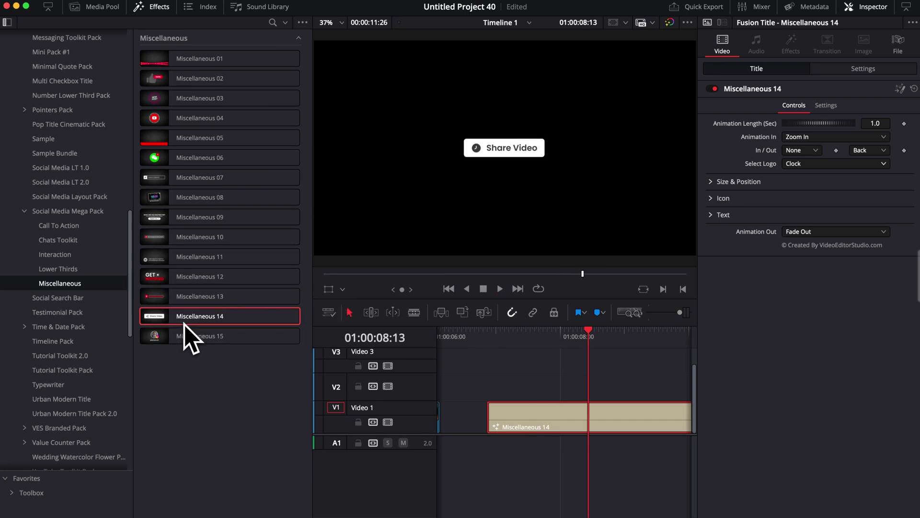
- Delete Miscellaneous 14, put Miscellaneous 05 on Video 1, fit the timeline, and scrub the progress bar
key("Delete")
left_click_drag(200, 137, 485, 419)
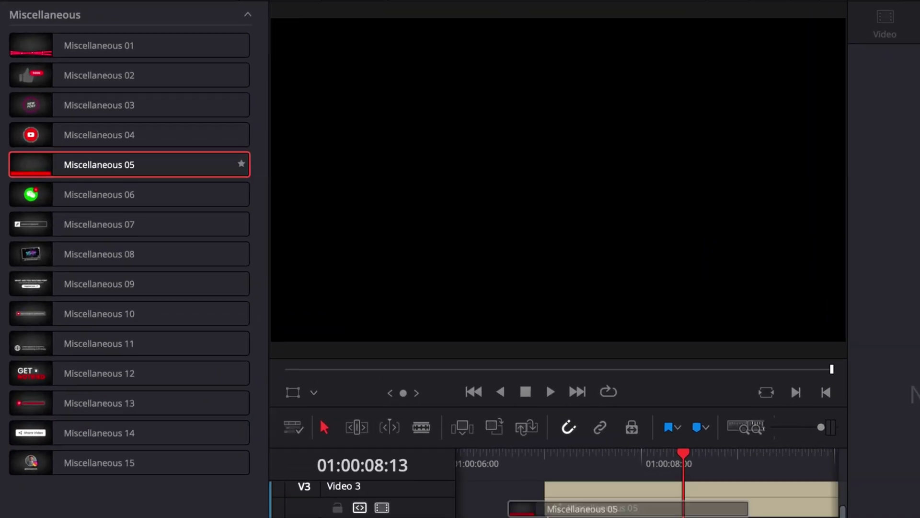
left_click_drag(498, 475, 501, 472)
key("shift+z")
left_click_drag(511, 369, 580, 372)
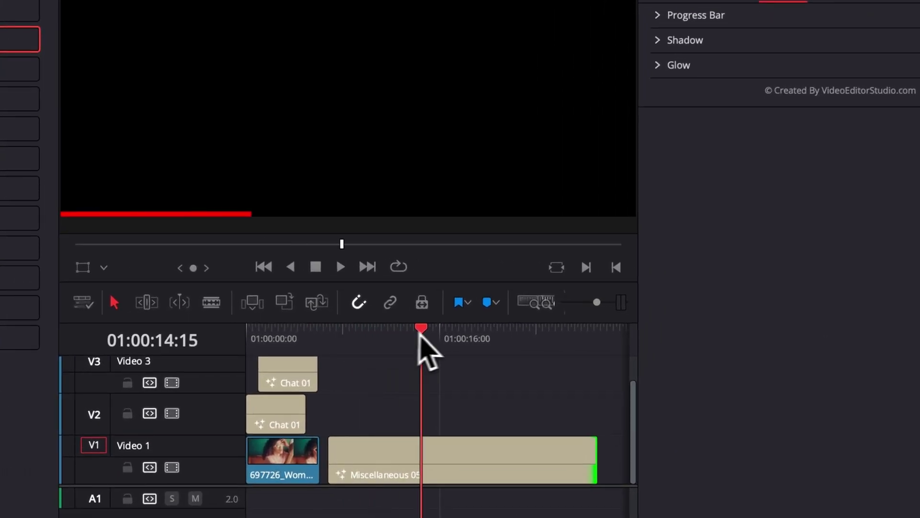
left_click_drag(419, 331, 565, 363)
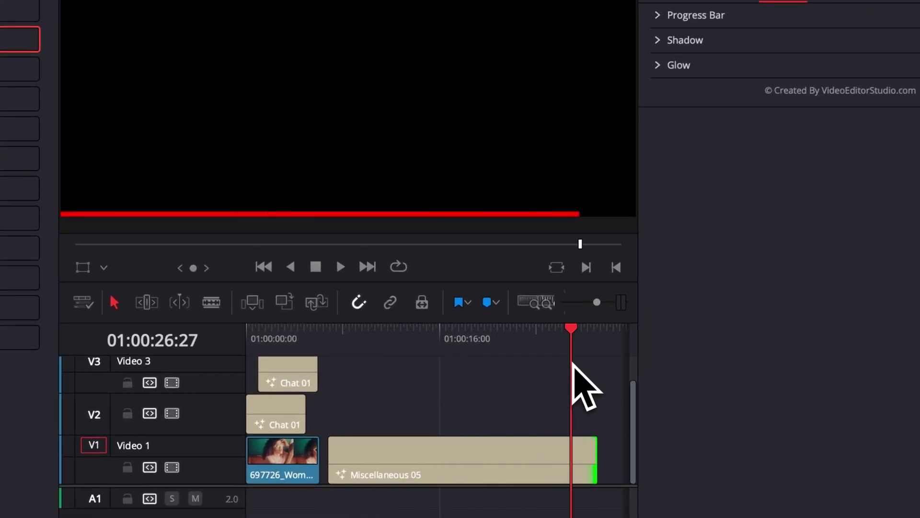